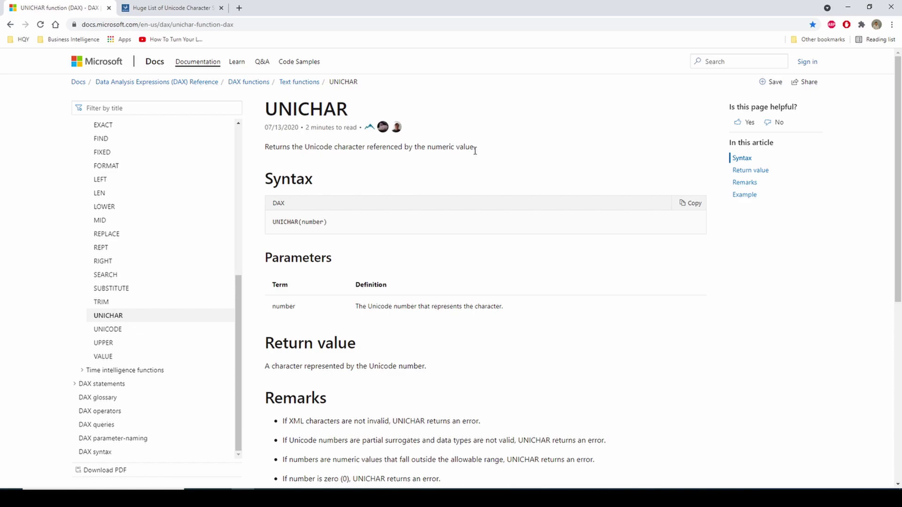
Highlight the number argument and the phrase 'Unicode character' in the UNICHAR documentation.
double_click(312, 223)
left_click_drag(334, 147, 365, 149)
left_click_drag(303, 147, 366, 149)
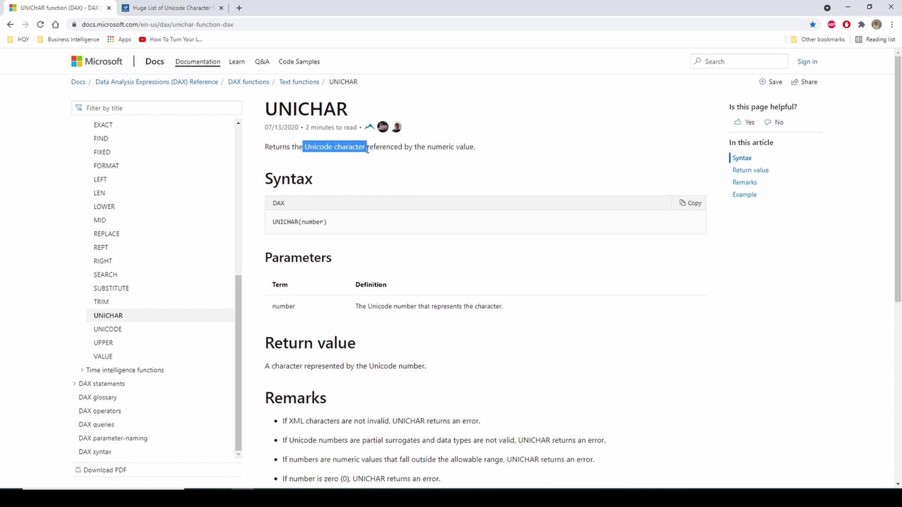
On the Huge List of Unicode Symbols, find the emoji table and select codes 129320 and 129324.
left_click(167, 9)
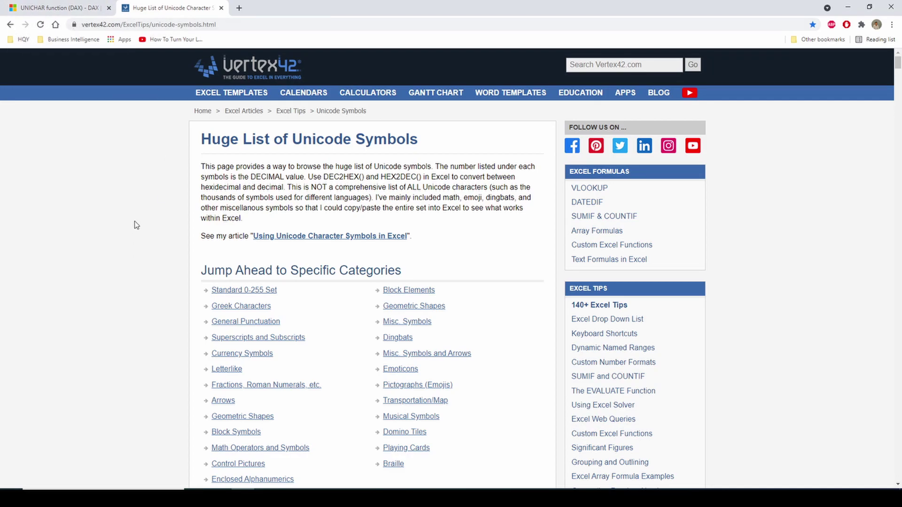
key("End")
scroll(136, 225, "up", 8)
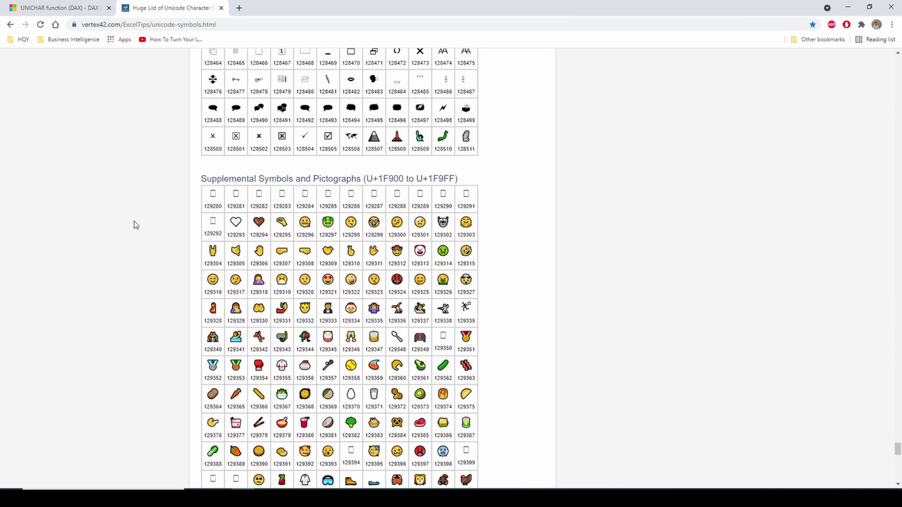
scroll(135, 225, "up", 5)
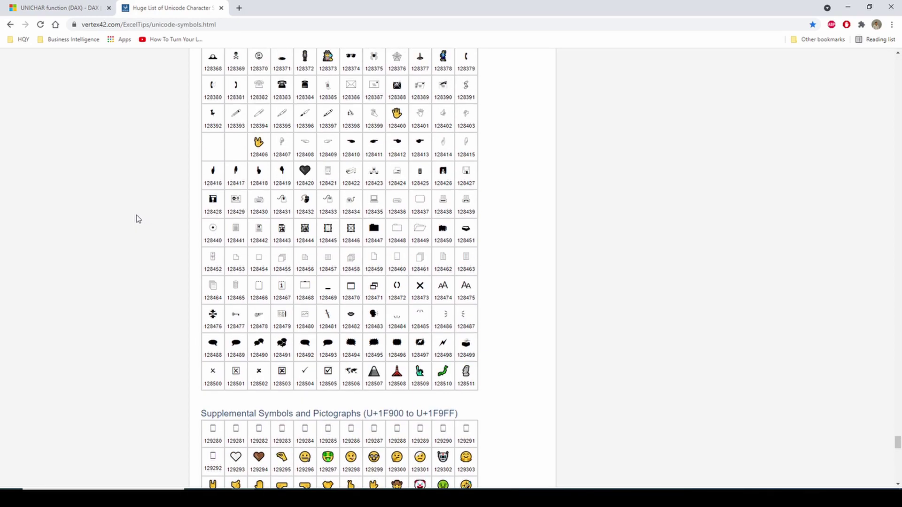
scroll(139, 219, "down", 6)
double_click(306, 245)
scroll(306, 247, "up", 5)
scroll(351, 243, "down", 5)
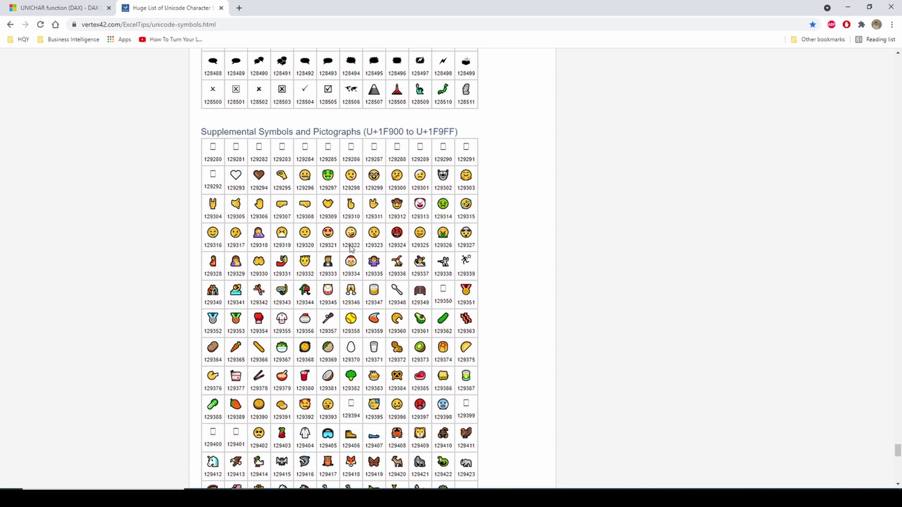
double_click(397, 245)
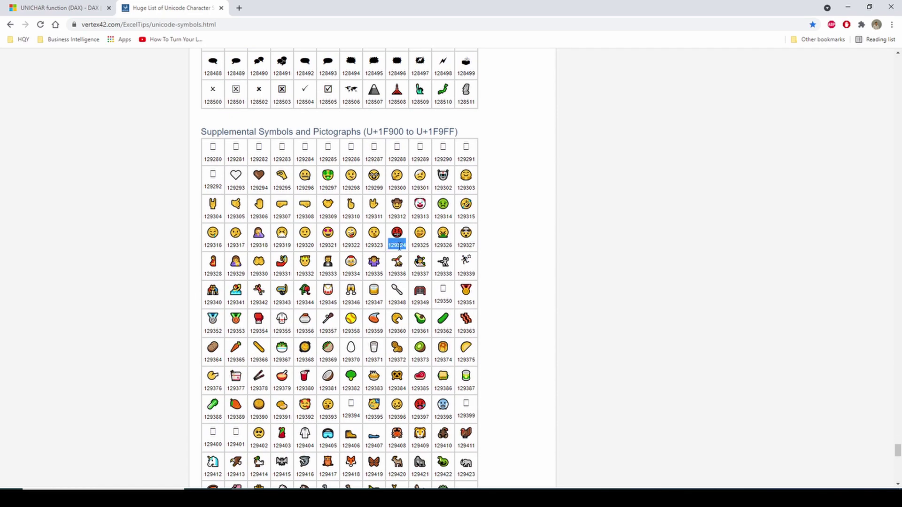
Revisit the UNICHAR syntax on the documentation page, then reselect the 129324 emoji in the symbols table.
left_click(55, 7)
double_click(312, 222)
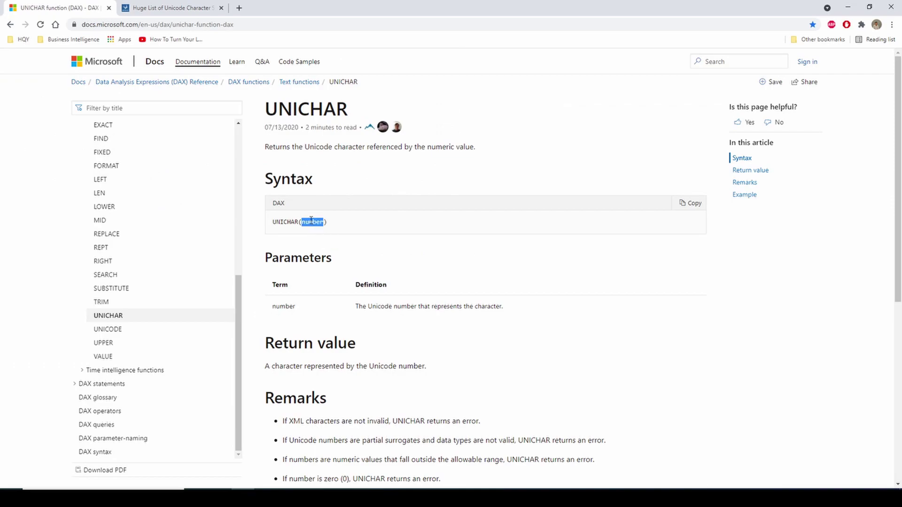
left_click_drag(303, 146, 363, 147)
left_click(173, 7)
double_click(397, 232)
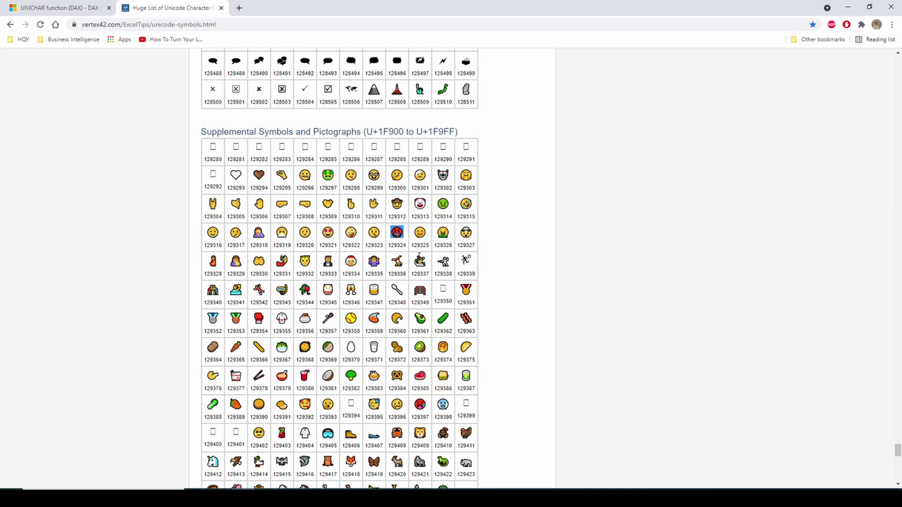
left_click(398, 245)
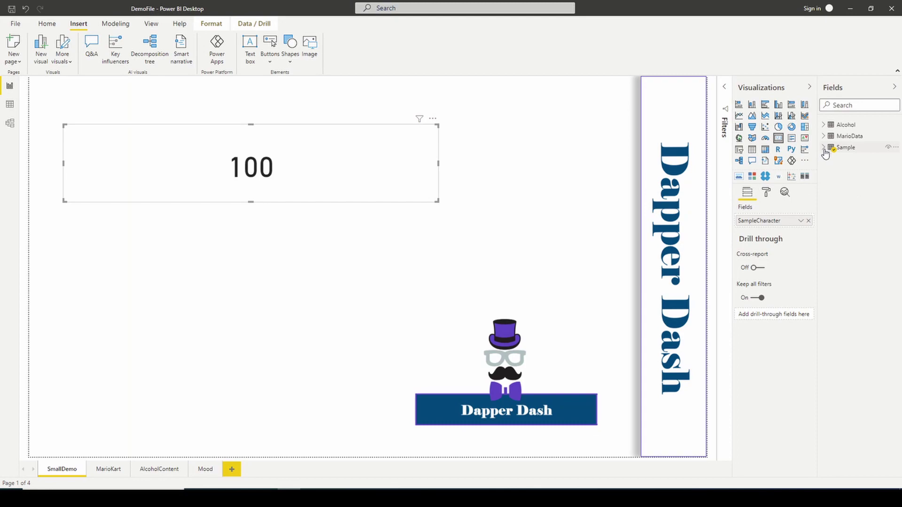
Replace 100 in the SampleCharacter measure with UNICHAR(129313), pasting the clown's code from the browser.
left_click(824, 149)
left_click(865, 160)
double_click(125, 94)
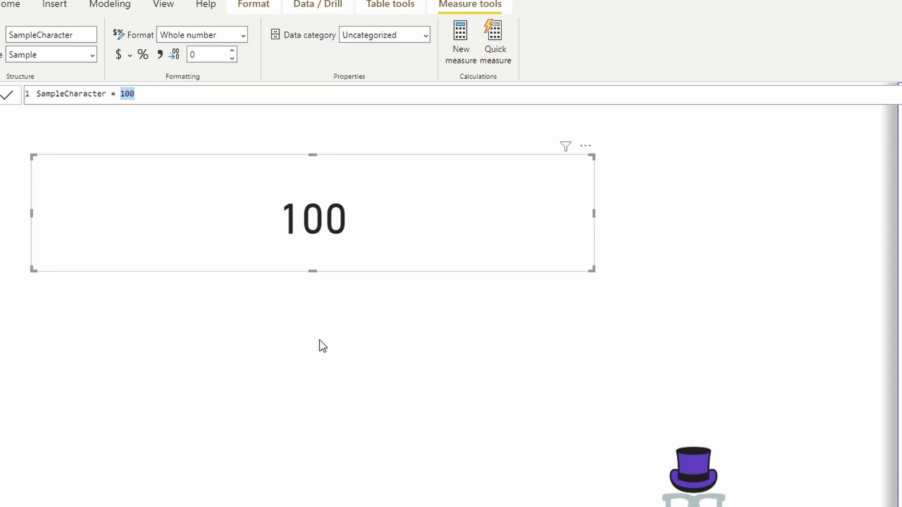
type("Uni")
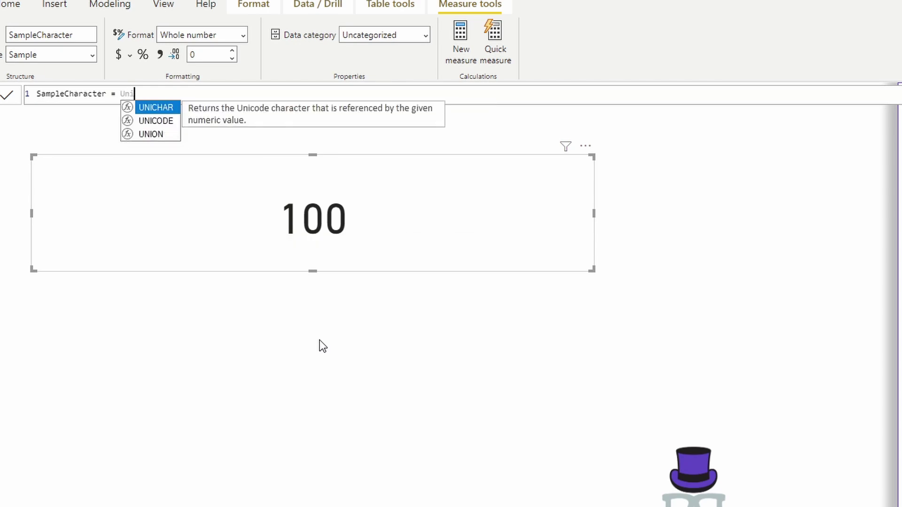
key("Tab")
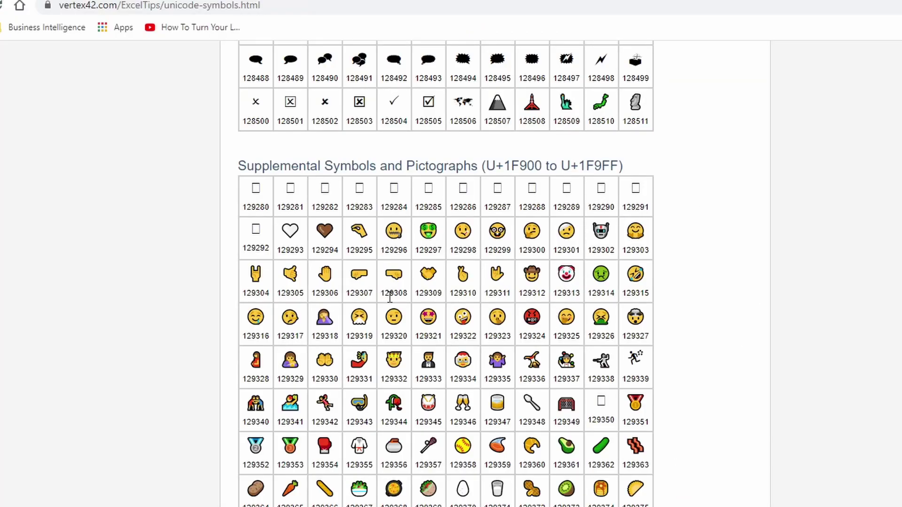
double_click(565, 292)
key("ctrl+c")
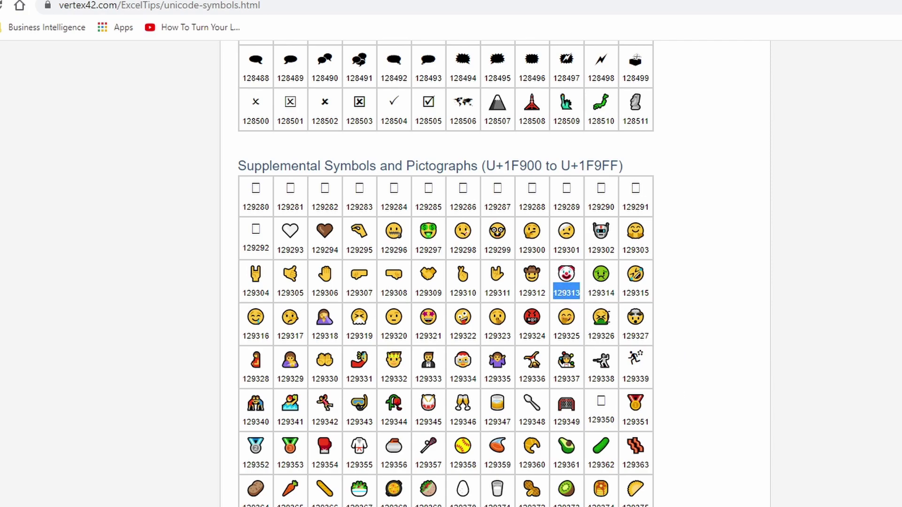
key("alt+Tab")
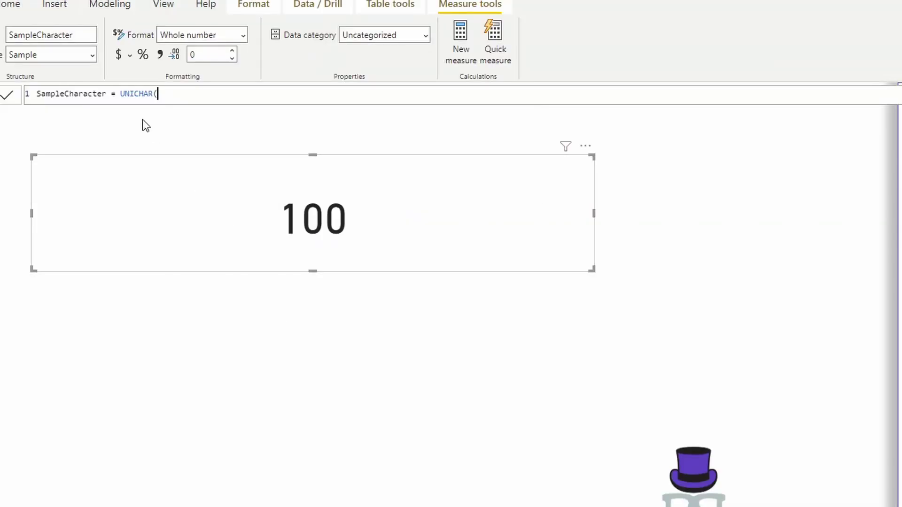
key("ctrl+v")
type(")")
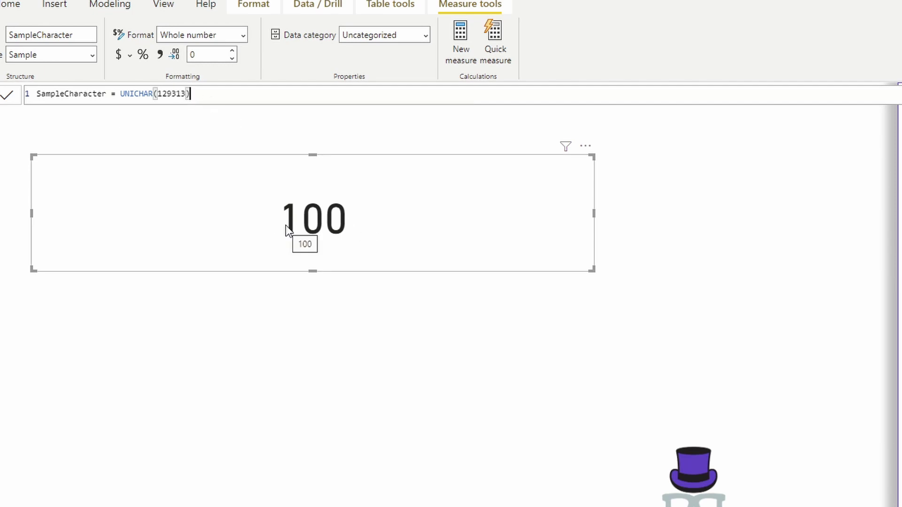
key("Return")
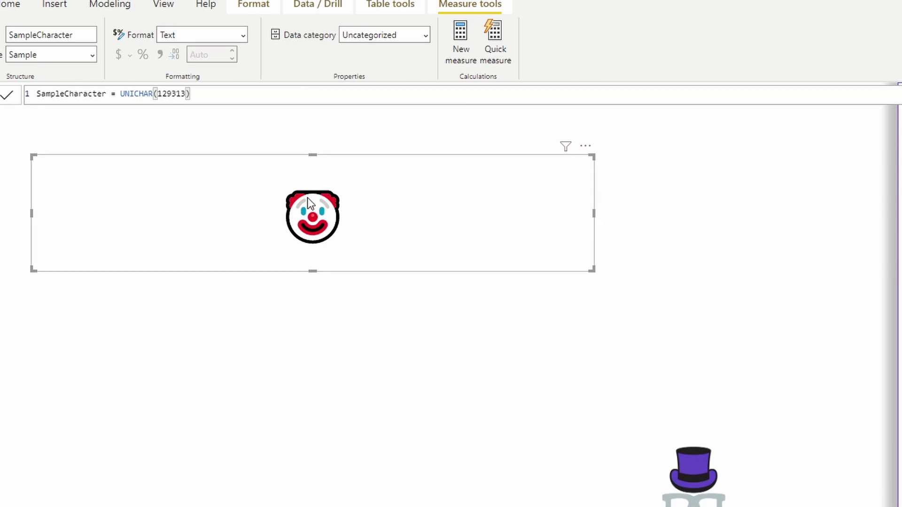
Swap code 129313 in the formula for the sunglasses code 128374 copied from the Unicode list.
left_click(212, 102)
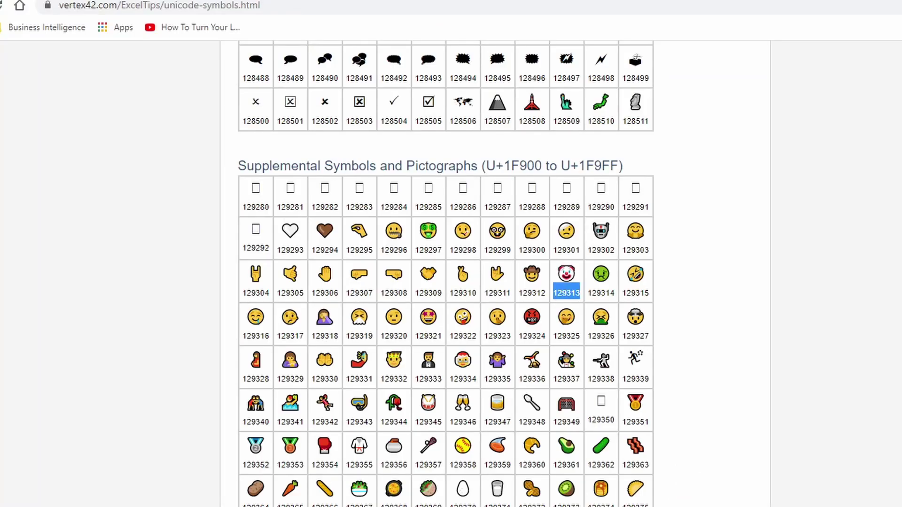
scroll(459, 397, "up", 10)
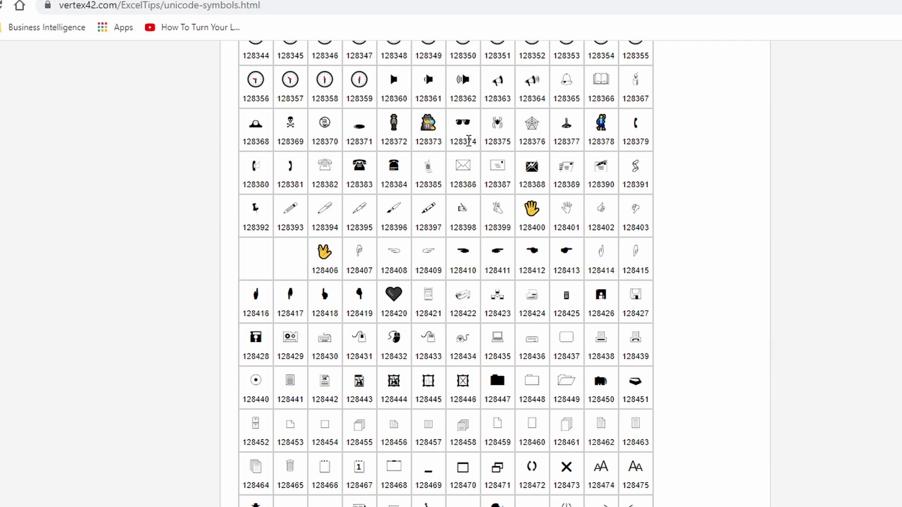
double_click(463, 140)
key("ctrl+c")
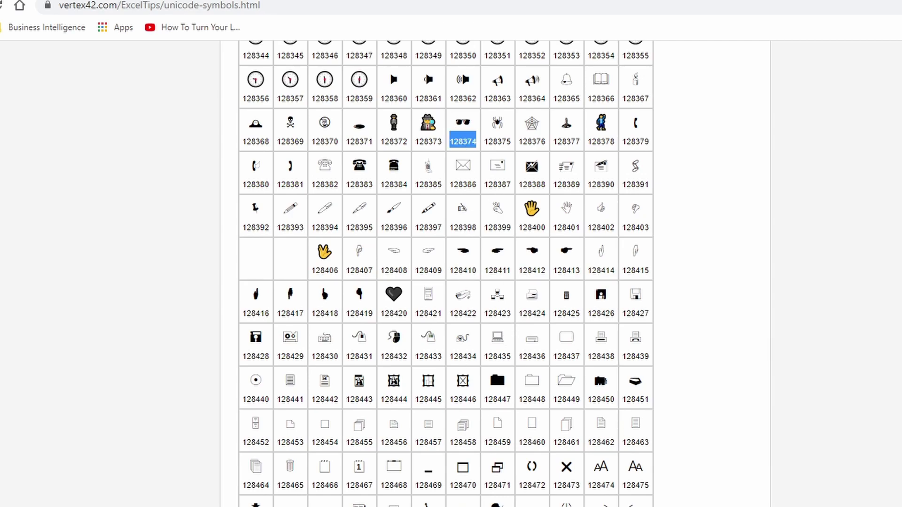
key("alt+Tab")
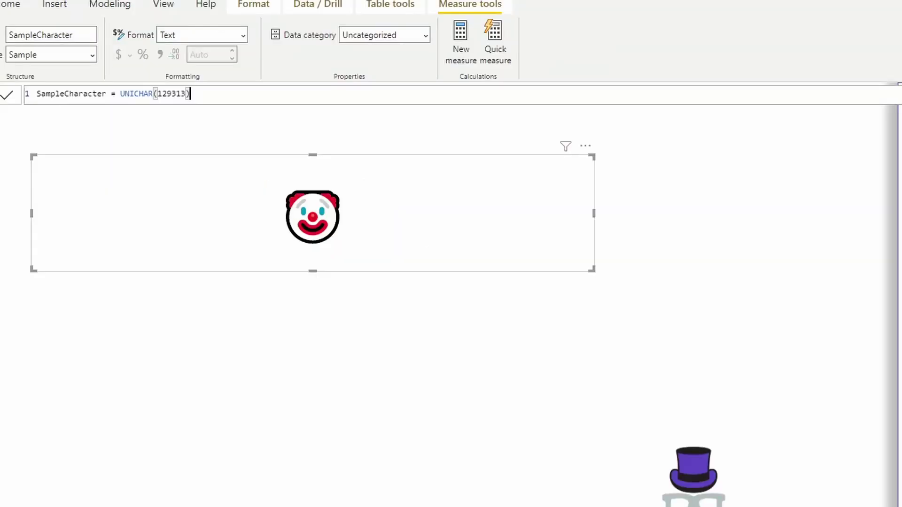
double_click(170, 93)
key("ctrl+v")
key("Return")
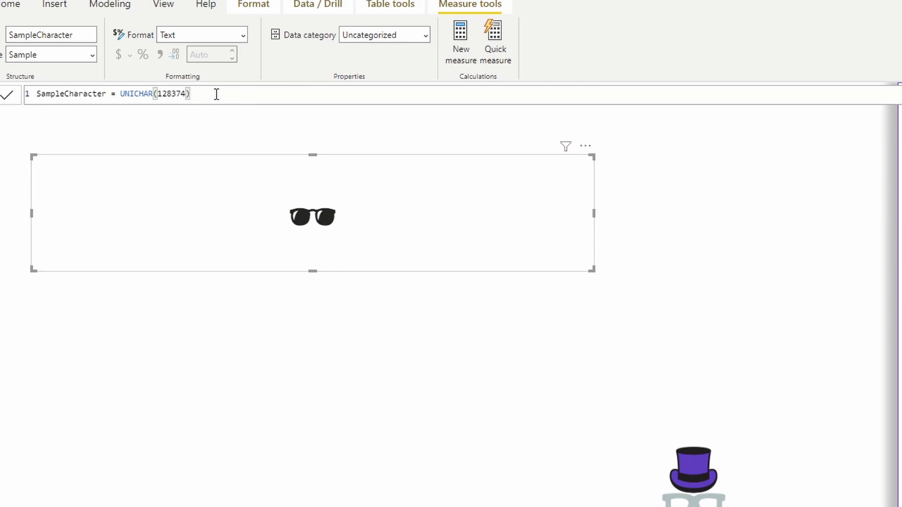
Append &UNICHAR(129302) to the measure to add the robot emoji.
type("&Uni")
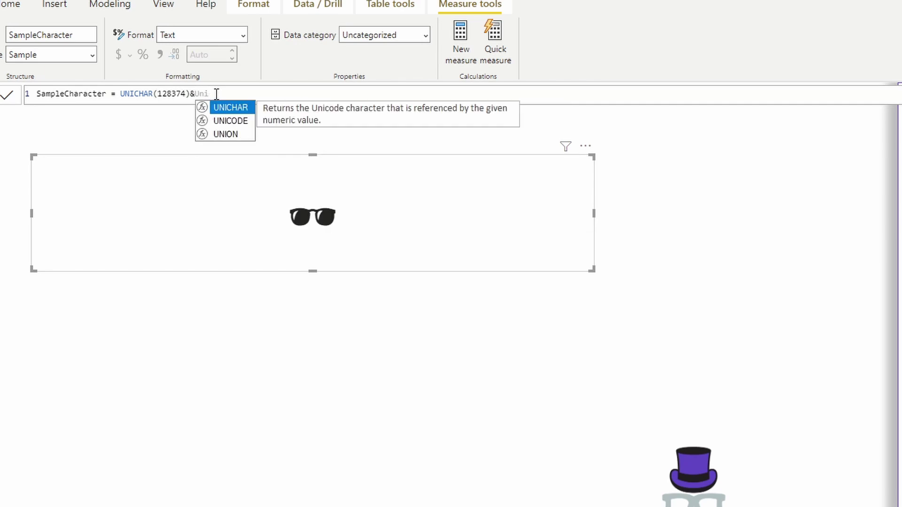
key("Tab")
key("alt+Tab")
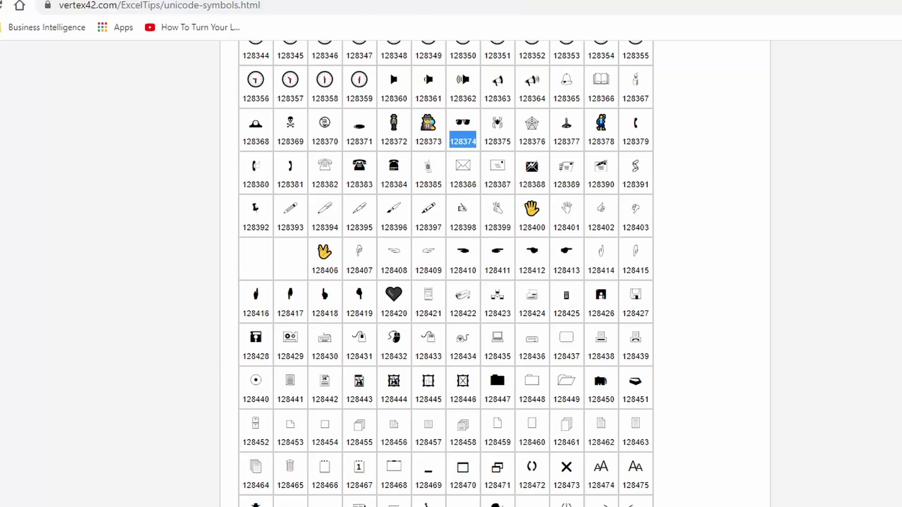
scroll(730, 300, "down", 10)
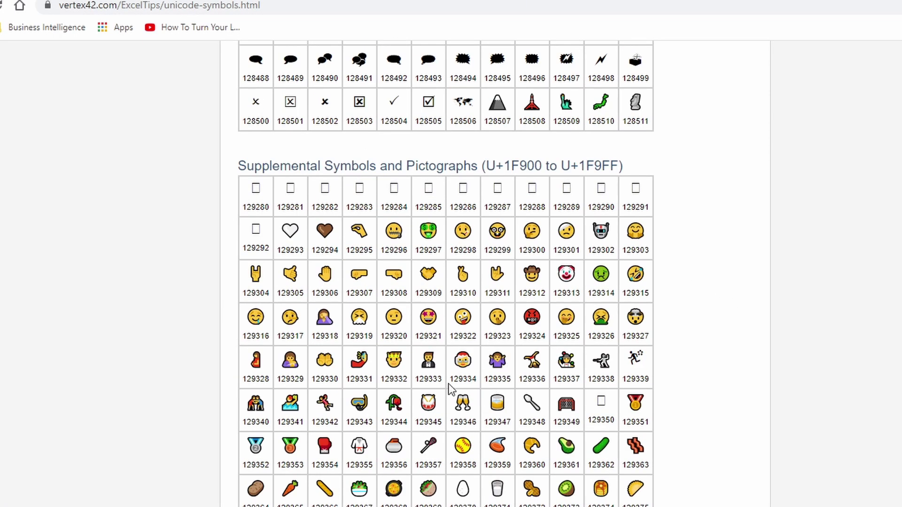
double_click(600, 248)
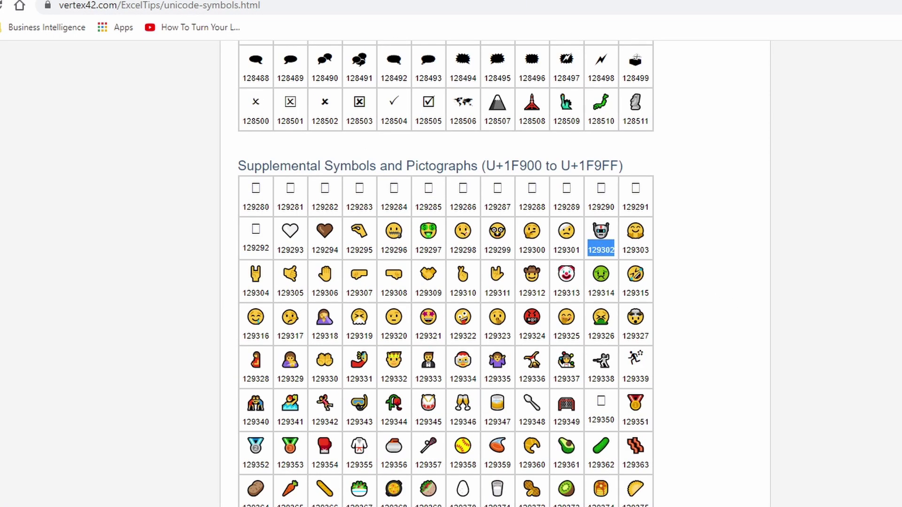
key("ctrl+c")
key("alt+Tab")
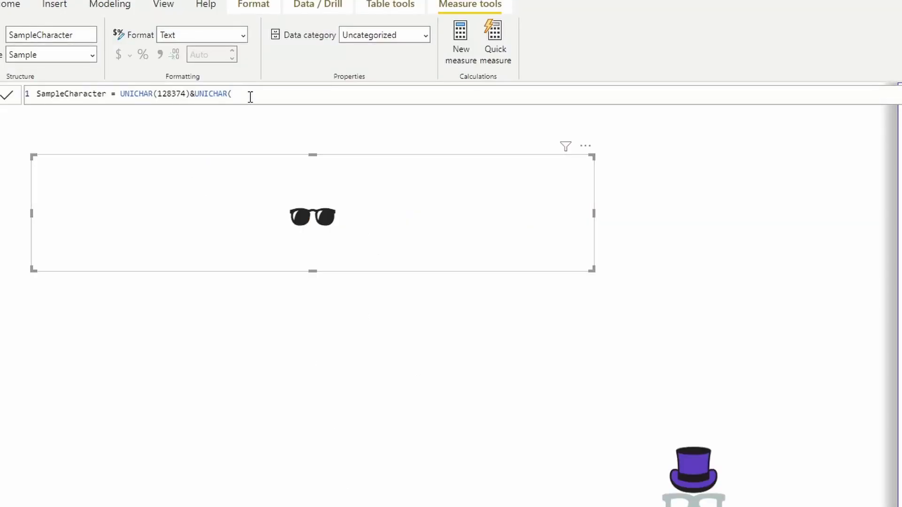
key("ctrl+v")
type(")")
key("Return")
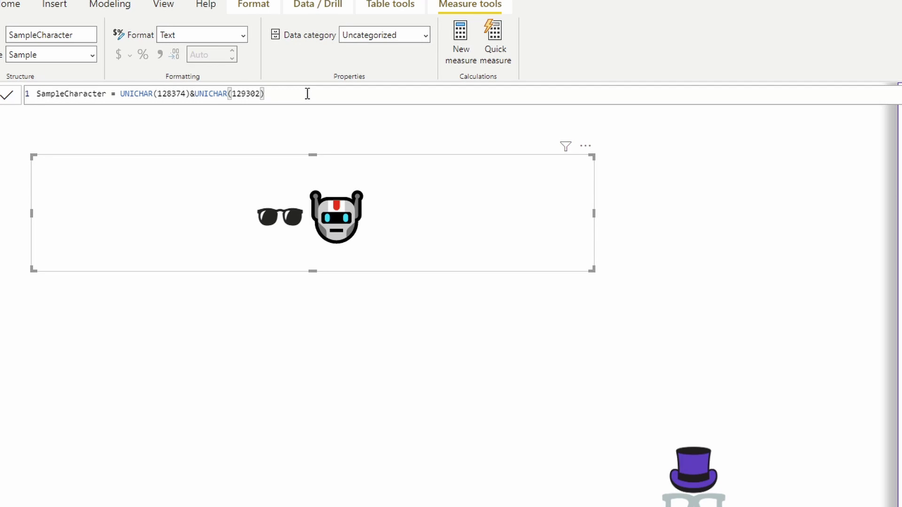
Append &UNICHAR(129324) for the angry face, then select the sunglasses and robot terms.
type("&UNICHAR(")
key("alt+Tab")
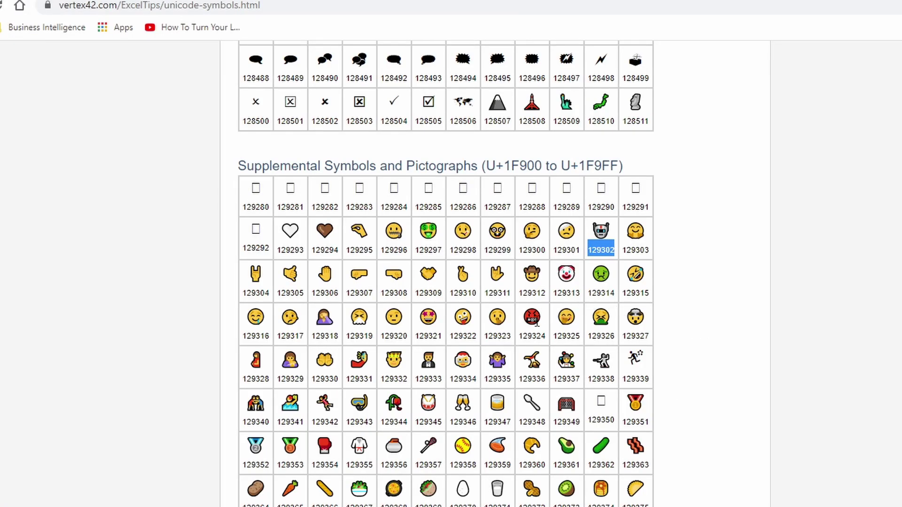
double_click(532, 335)
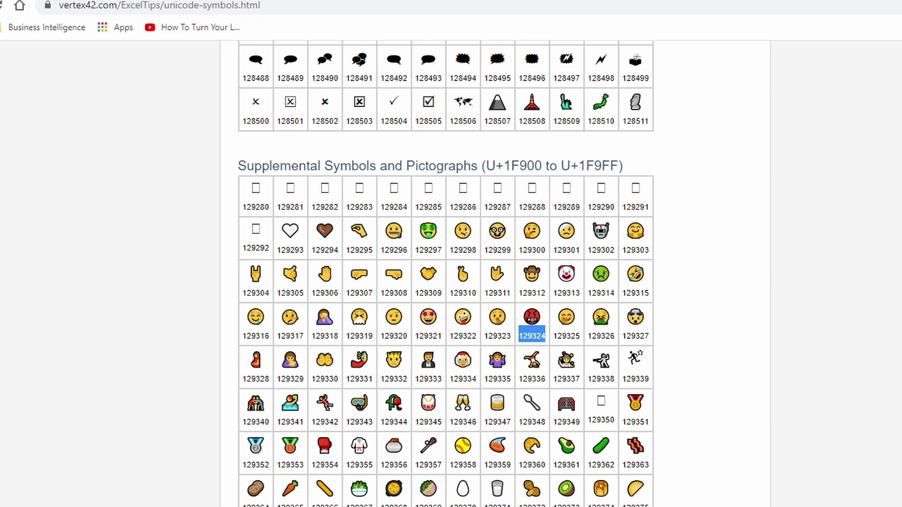
key("ctrl+c")
key("alt+Tab")
key("ctrl+v")
type(")")
key("Return")
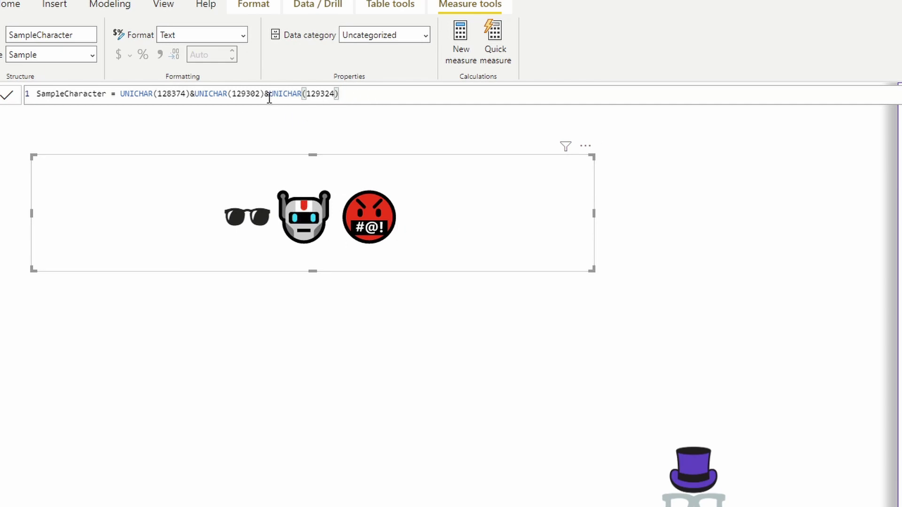
left_click_drag(270, 95, 123, 97)
Delete the sunglasses and robot terms and wrap UNICHAR(129324) in REPT with a count of 3.
key("Delete")
key("Return")
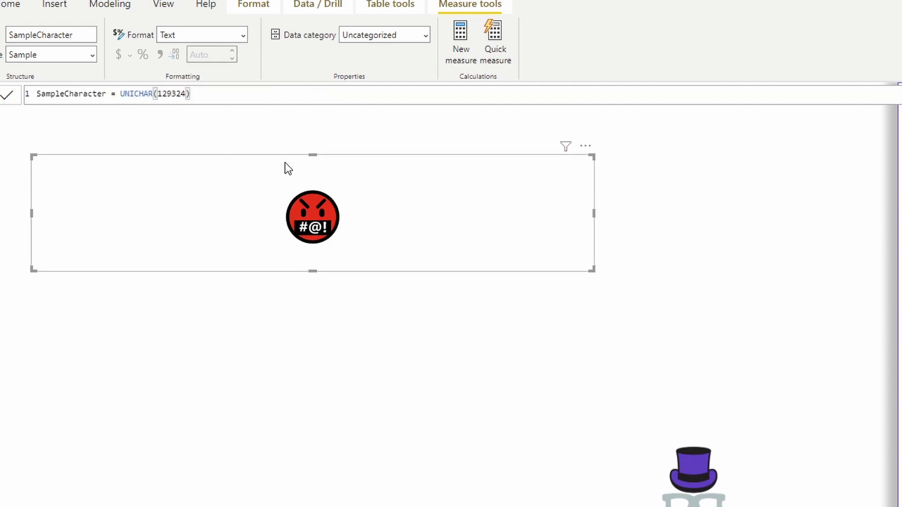
key("ctrl+Left")
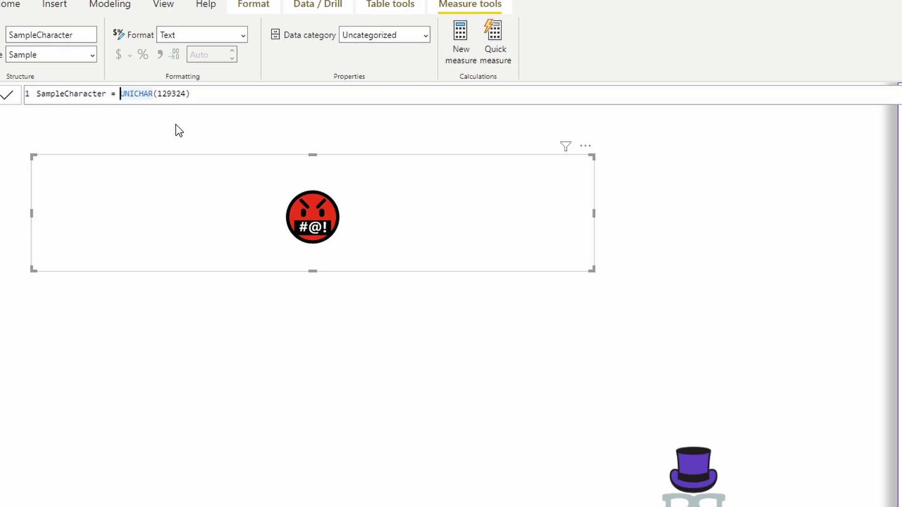
type("REp")
key("Down")
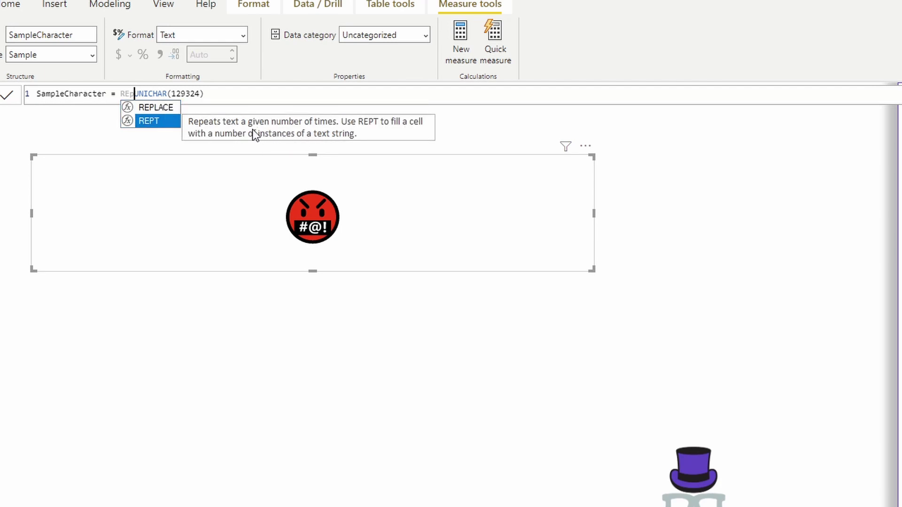
key("Tab")
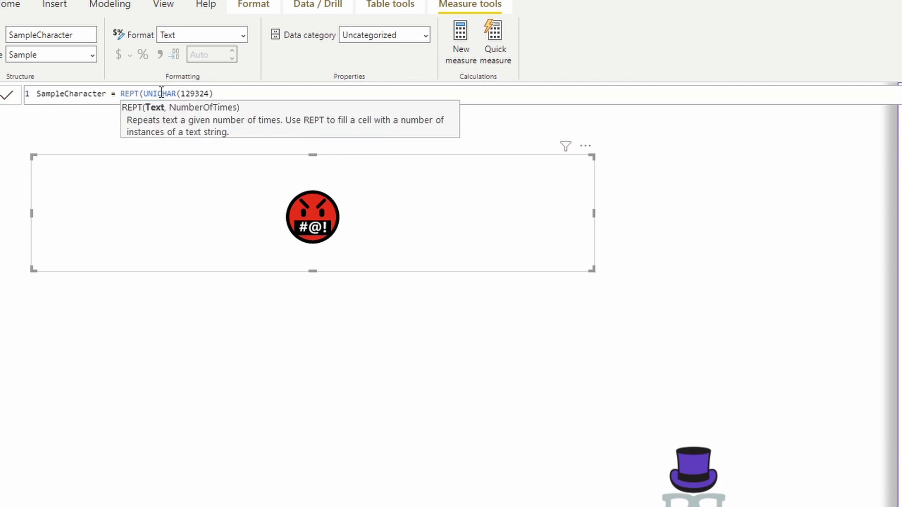
key("End")
type(",")
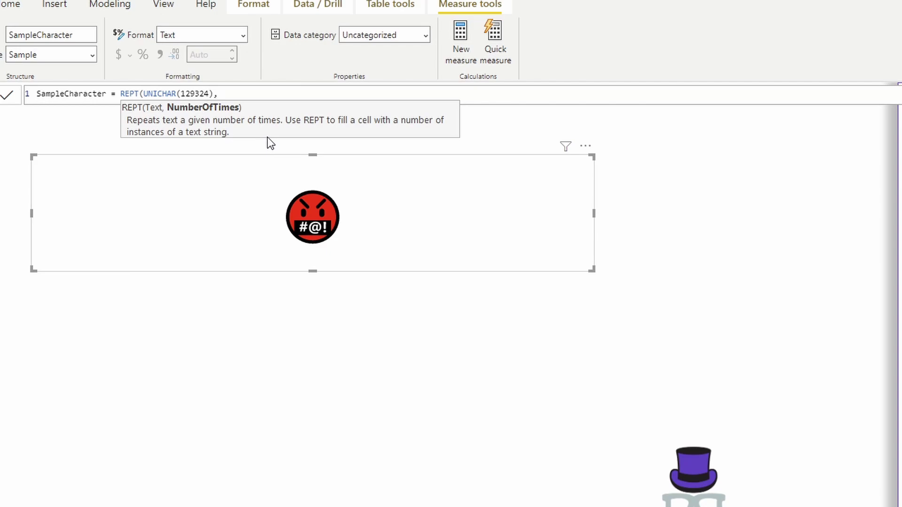
type("3)")
key("Return")
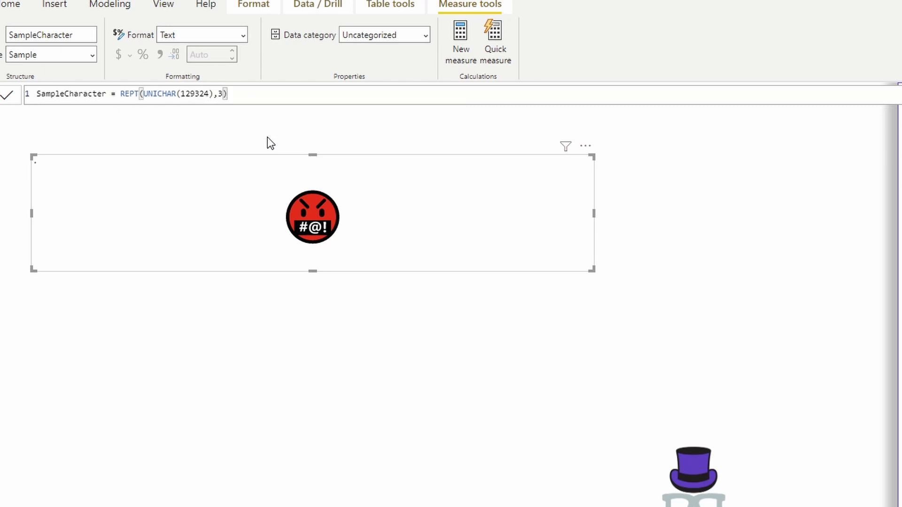
Change the REPT repeat count from 3 to 5.
left_click(220, 93)
key("BackSpace")
type("5")
key("Return")
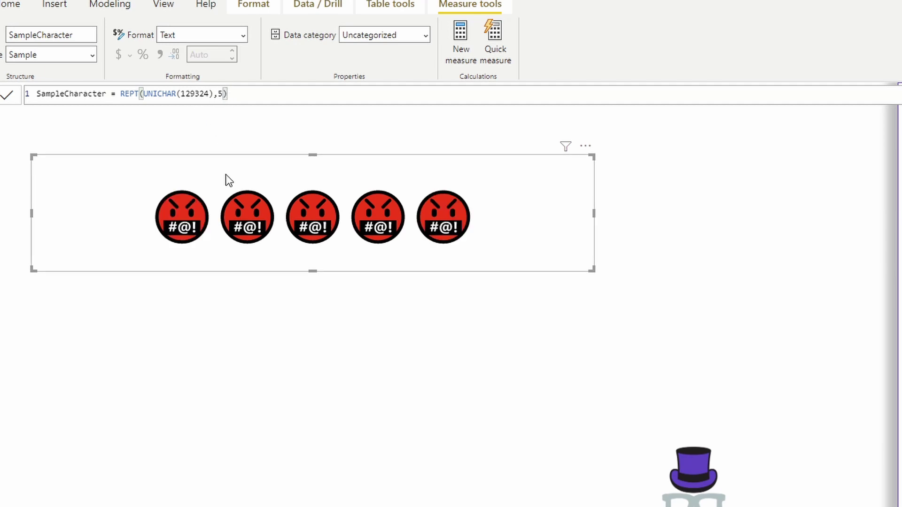
Scroll the Unicode symbols page to the Misc Symbols area holding the star code 11088.
key("alt+Tab")
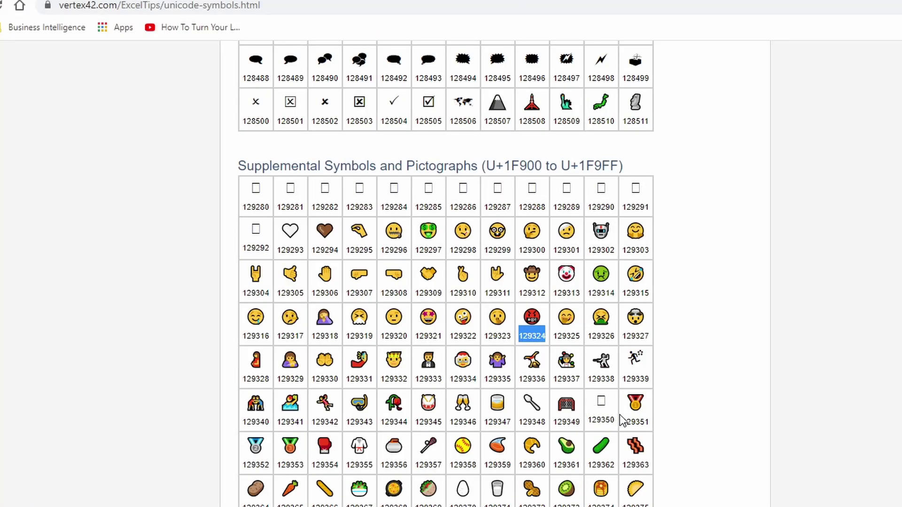
scroll(622, 420, "down", 6)
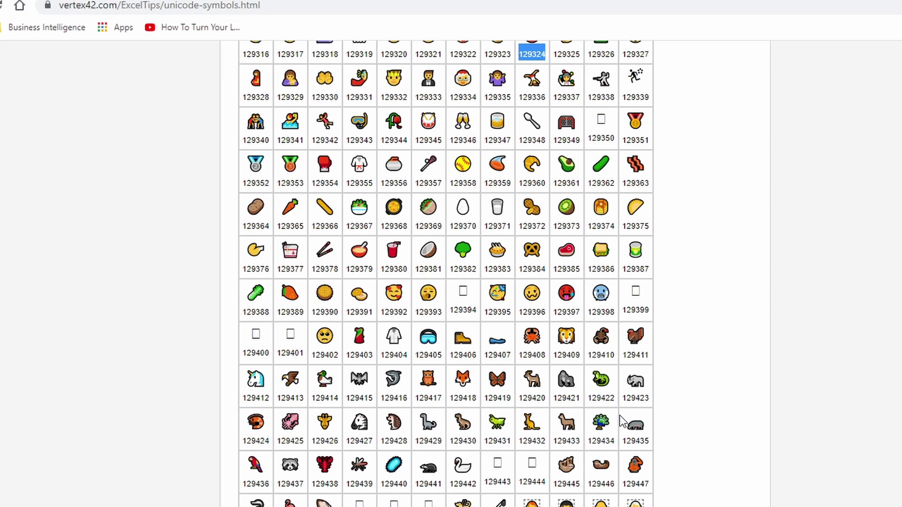
scroll(620, 416, "down", 6)
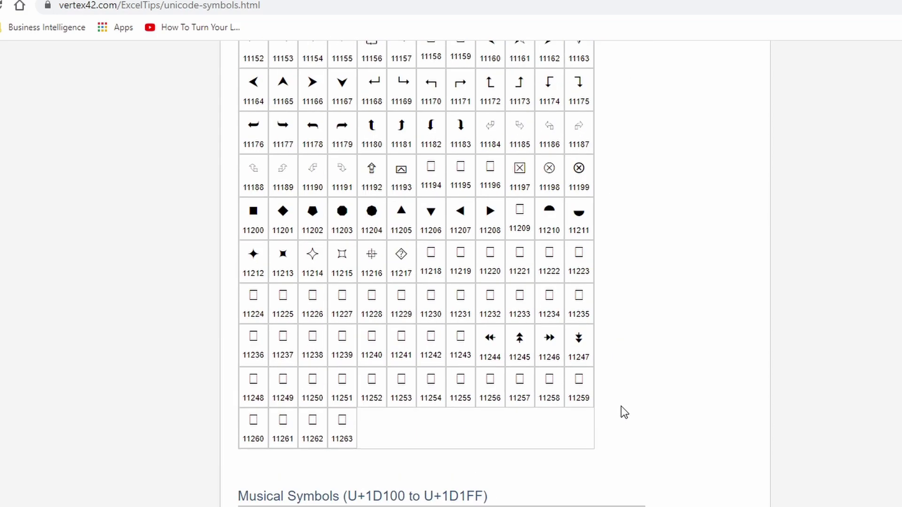
scroll(621, 407, "up", 15)
scroll(621, 404, "down", 6)
Replace code 129324 with the star code 11088 so the card shows five stars.
double_click(488, 276)
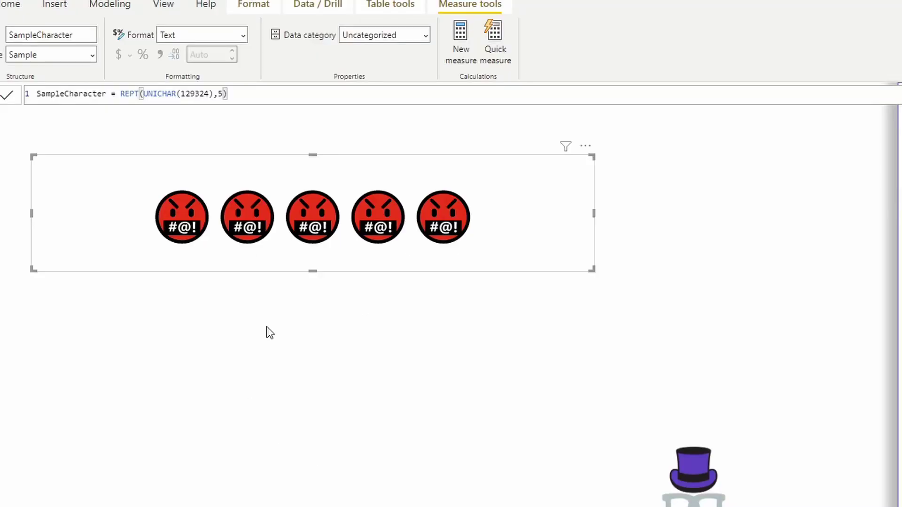
double_click(191, 93)
key("ctrl+v")
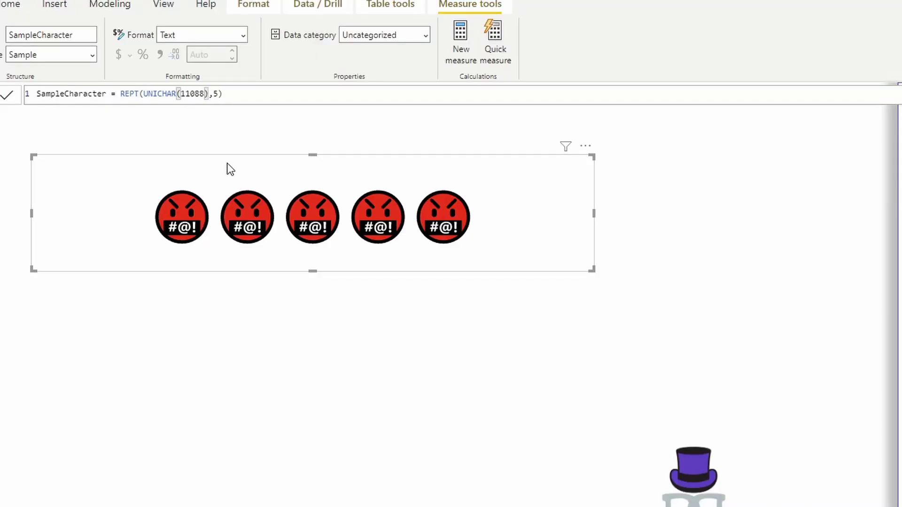
key("Return")
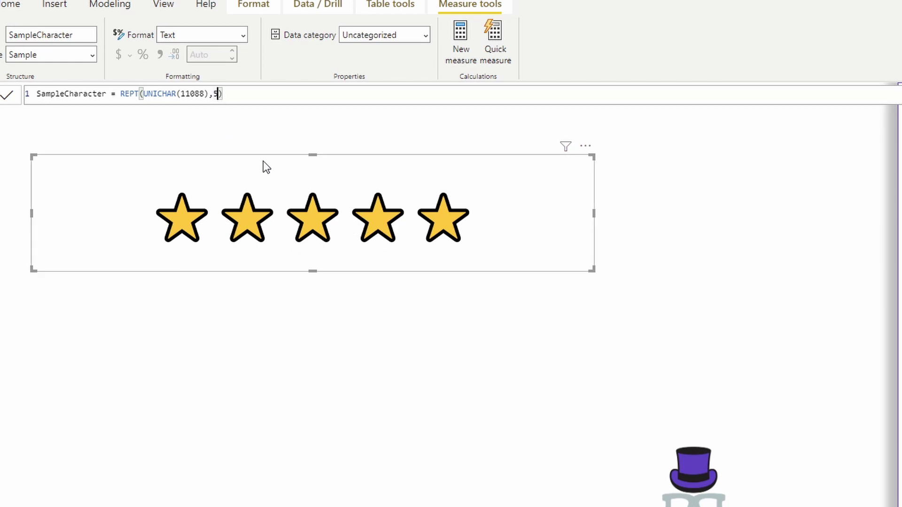
Change the REPT count to 2, then to 4, for a four-star rating.
key("BackSpace")
type("2")
key("Return")
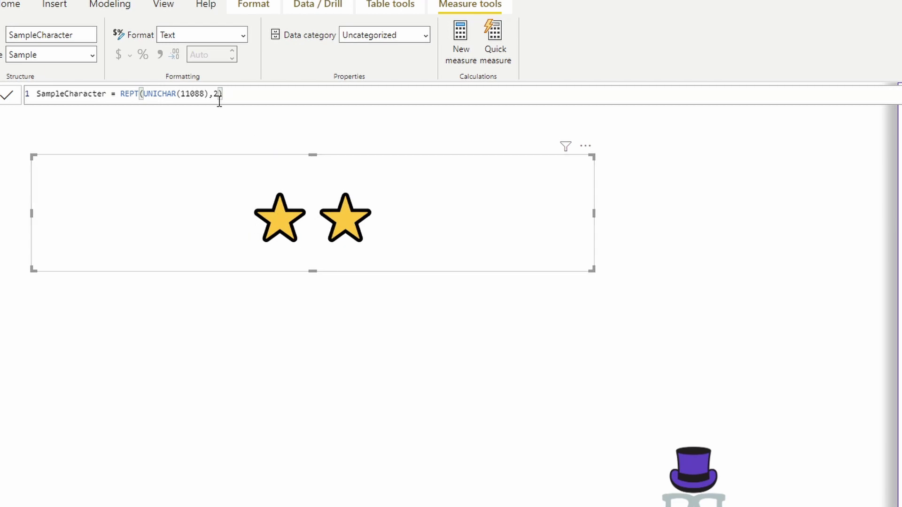
key("BackSpace")
type("4")
key("Return")
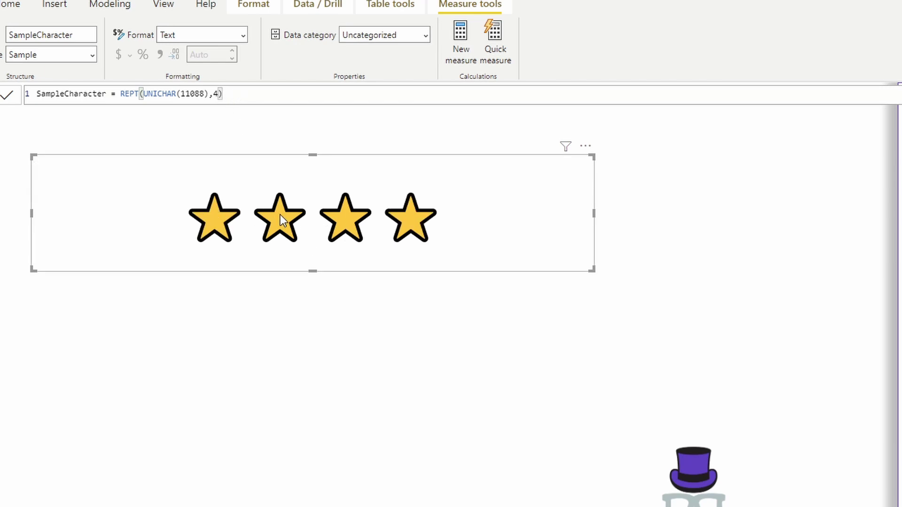
double_click(215, 94)
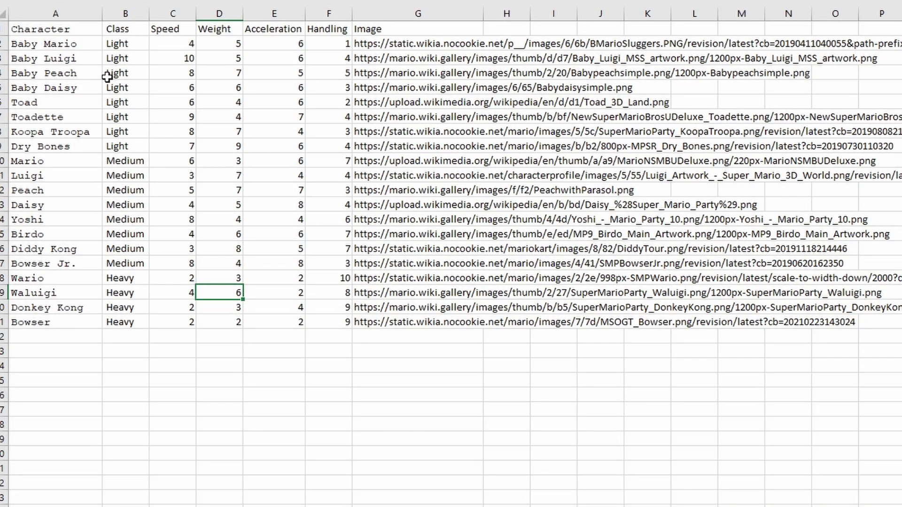
left_click(62, 13)
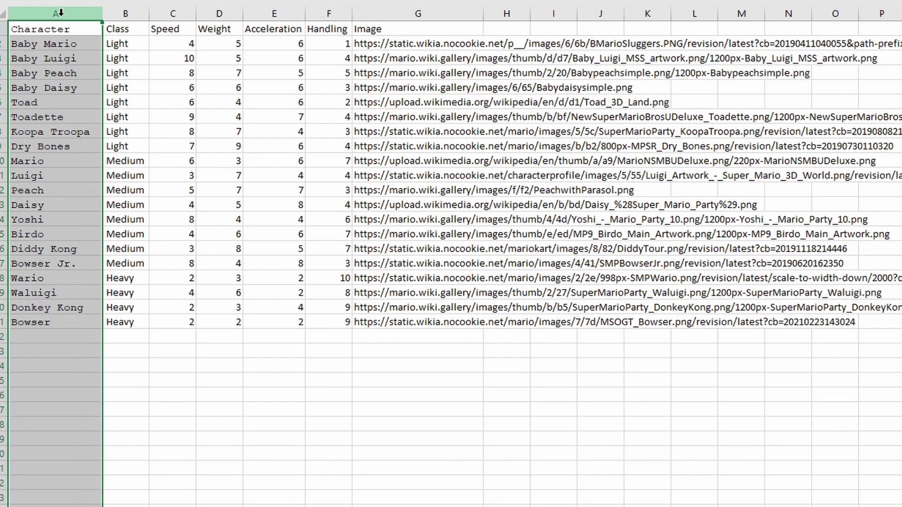
left_click_drag(47, 47, 49, 322)
left_click(171, 28)
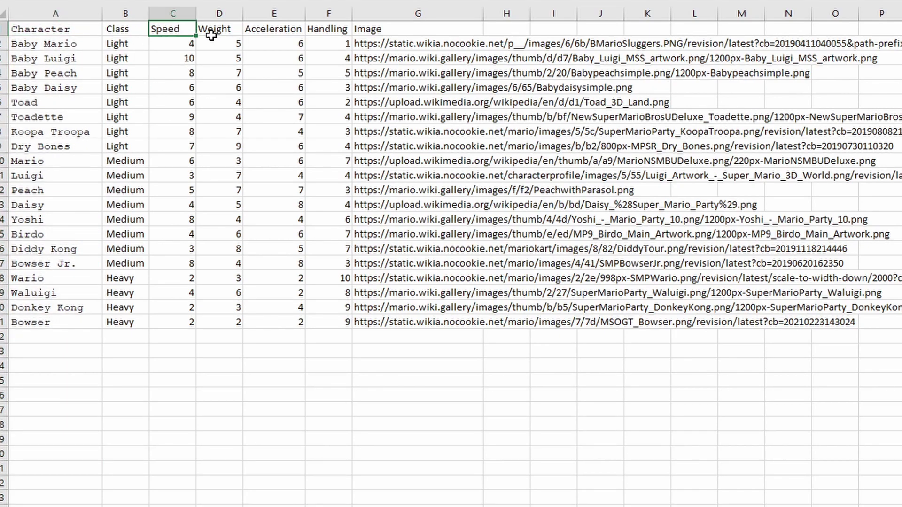
left_click(212, 30)
left_click(278, 27)
left_click(325, 29)
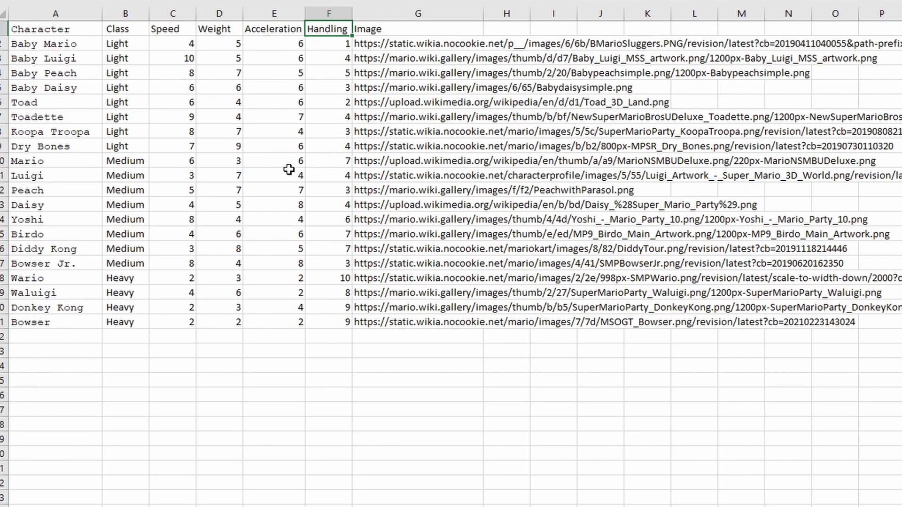
left_click(6, 294)
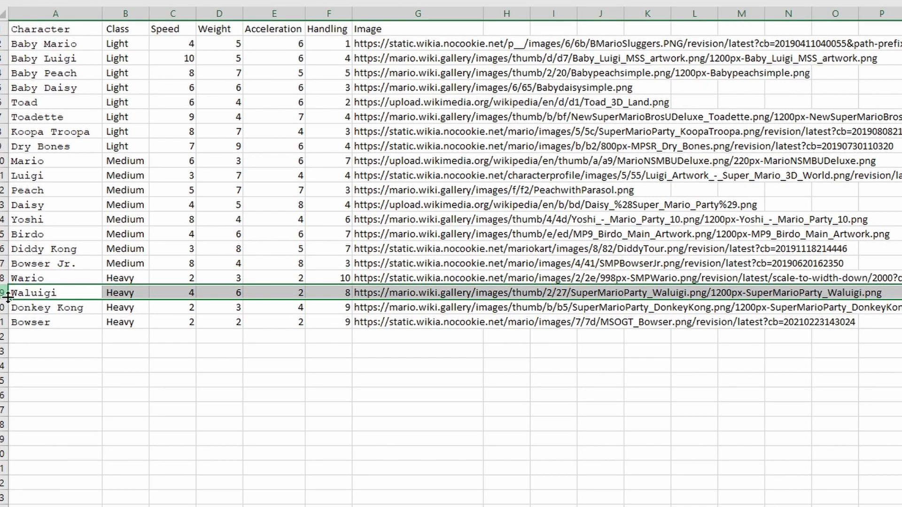
left_click(179, 28)
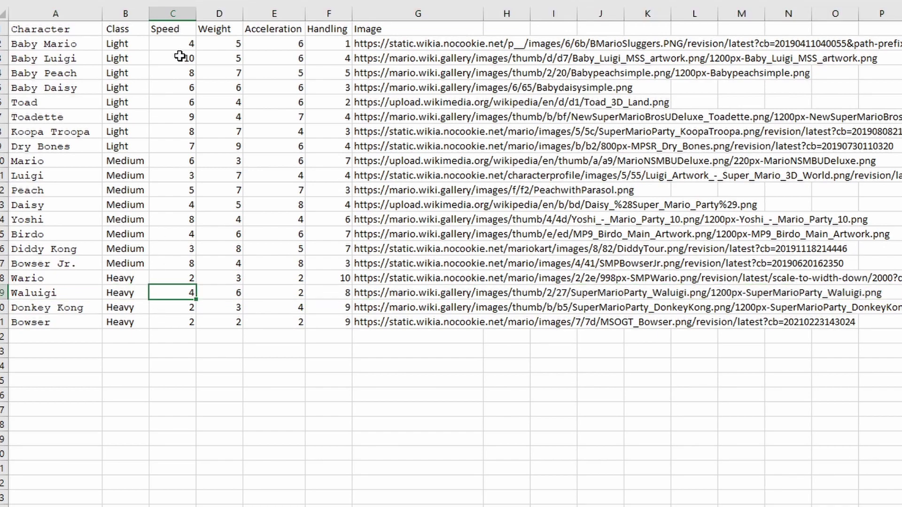
left_click(182, 294)
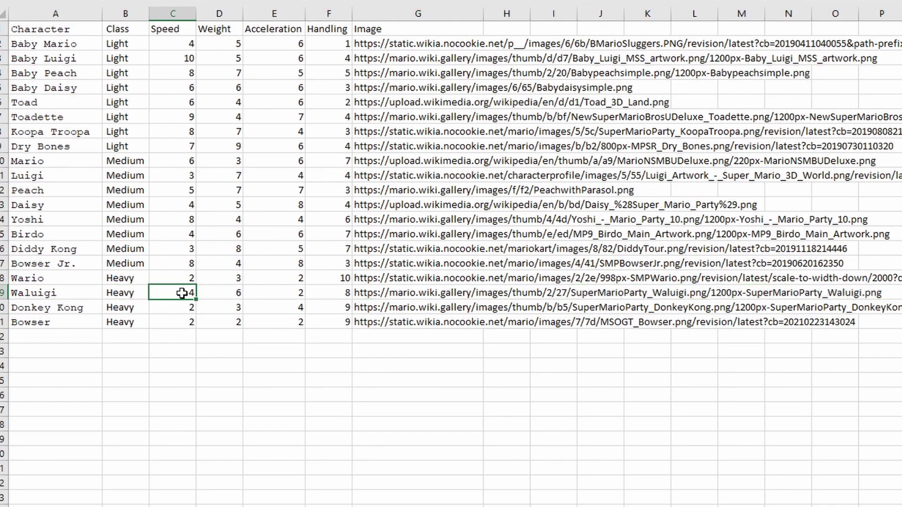
left_click(229, 293)
left_click(291, 292)
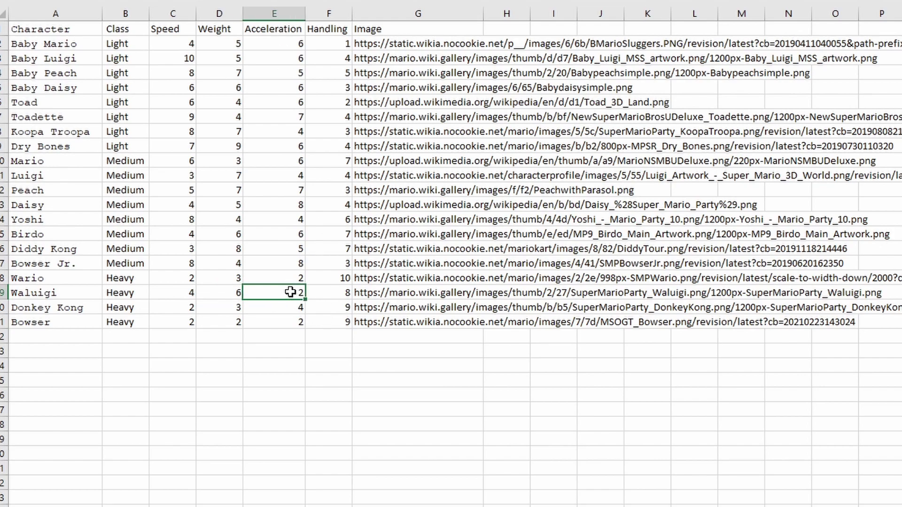
left_click(341, 296)
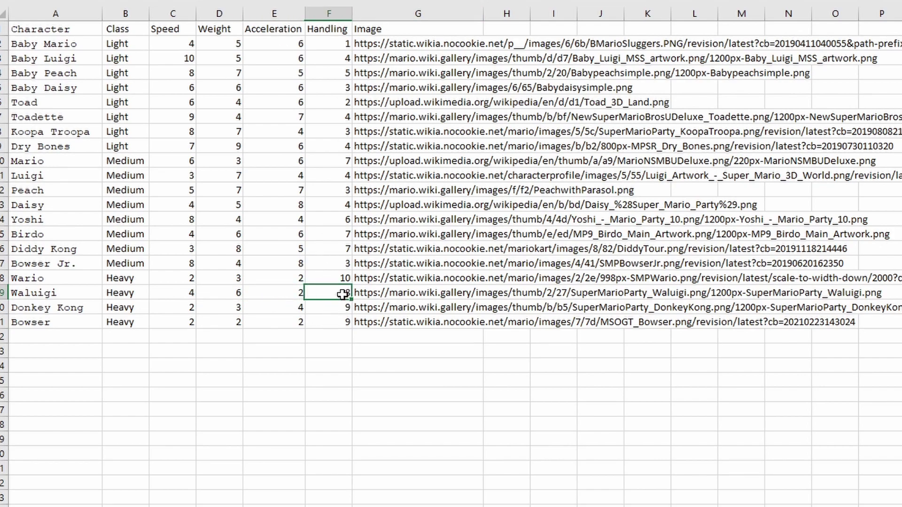
left_click(5, 293)
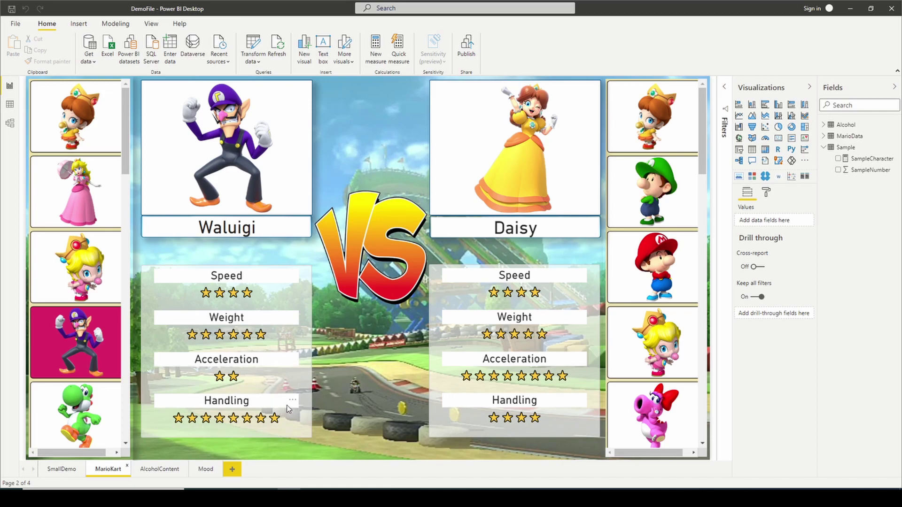
Pick Bowser in the left slicer and Donkey Kong on the right, then collapse the Sample field list.
left_click(88, 192)
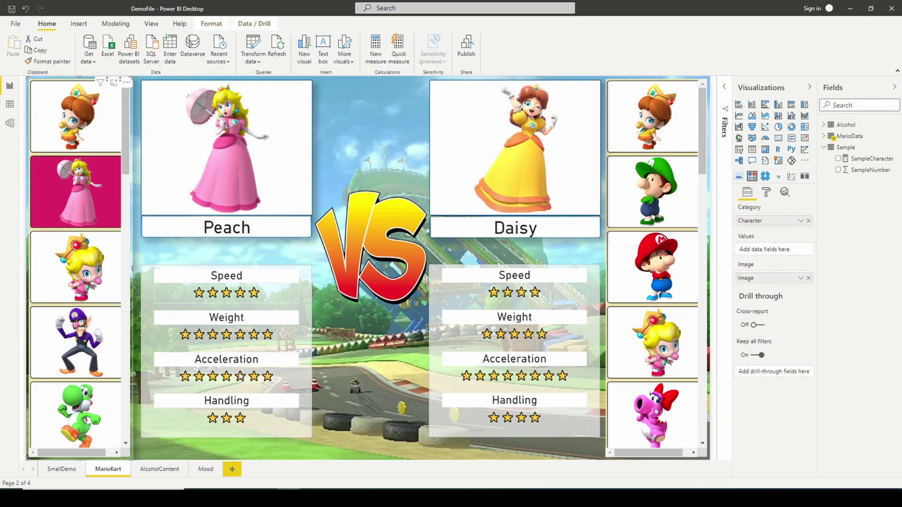
scroll(85, 332, "down", 8)
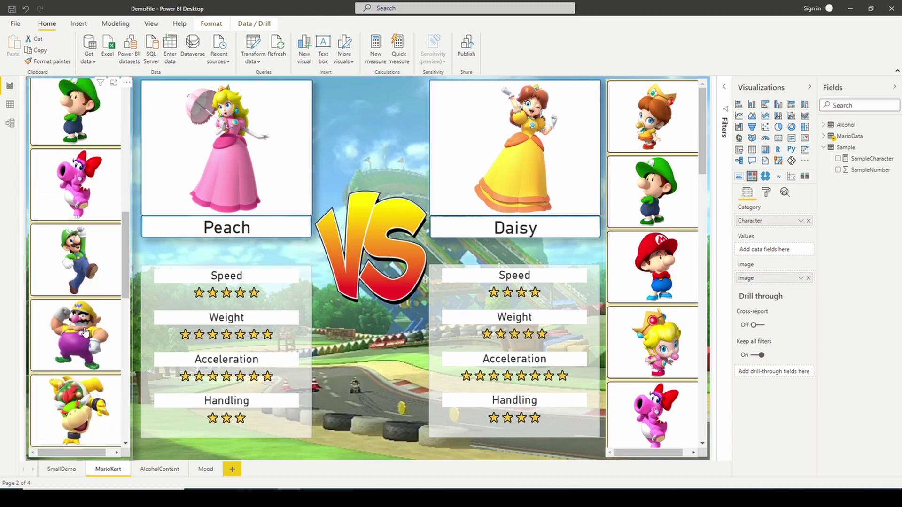
scroll(85, 332, "down", 3)
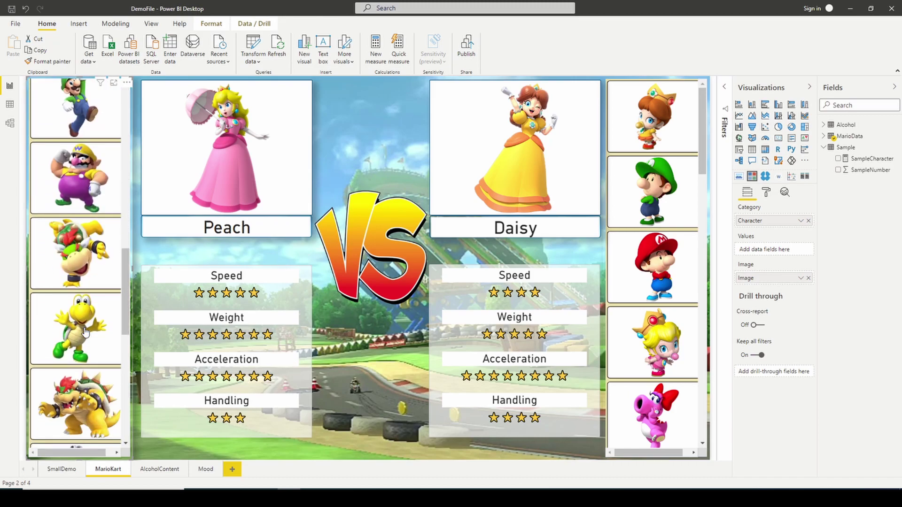
left_click(88, 396)
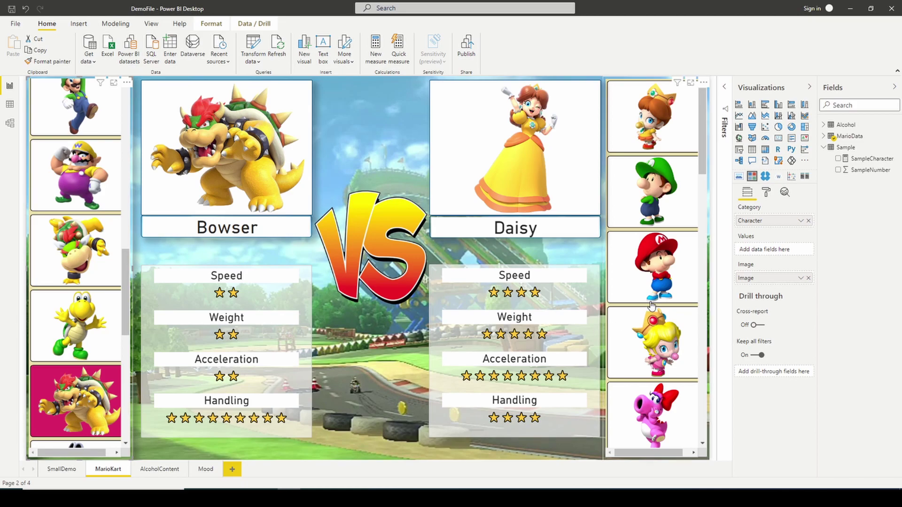
scroll(651, 306, "down", 10)
scroll(653, 227, "up", 3)
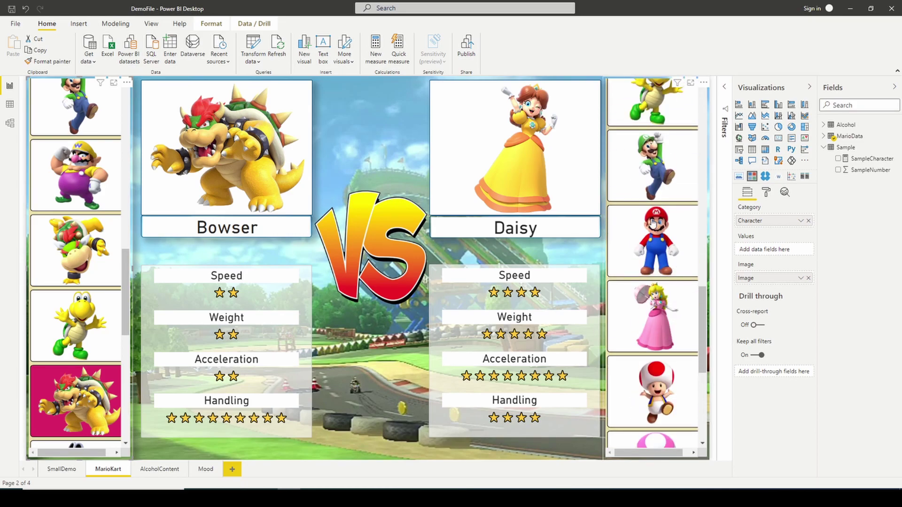
left_click(653, 227)
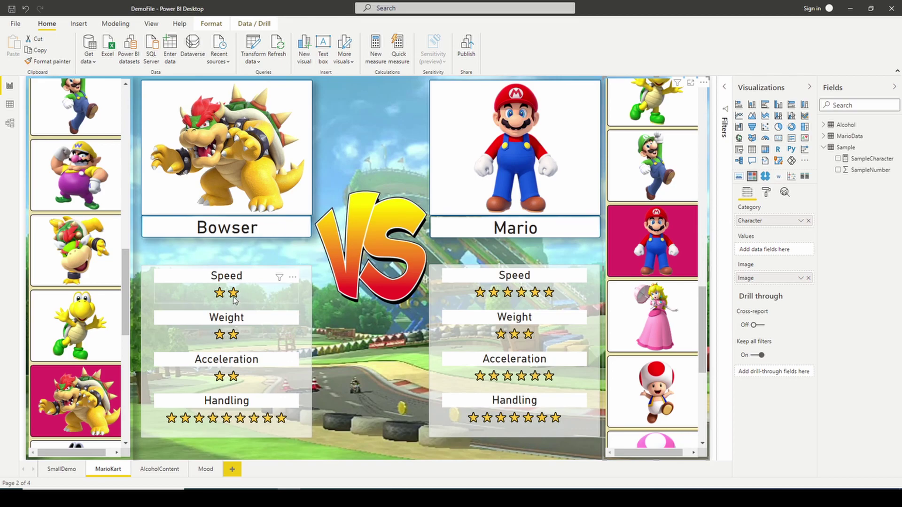
mouse_move(235, 339)
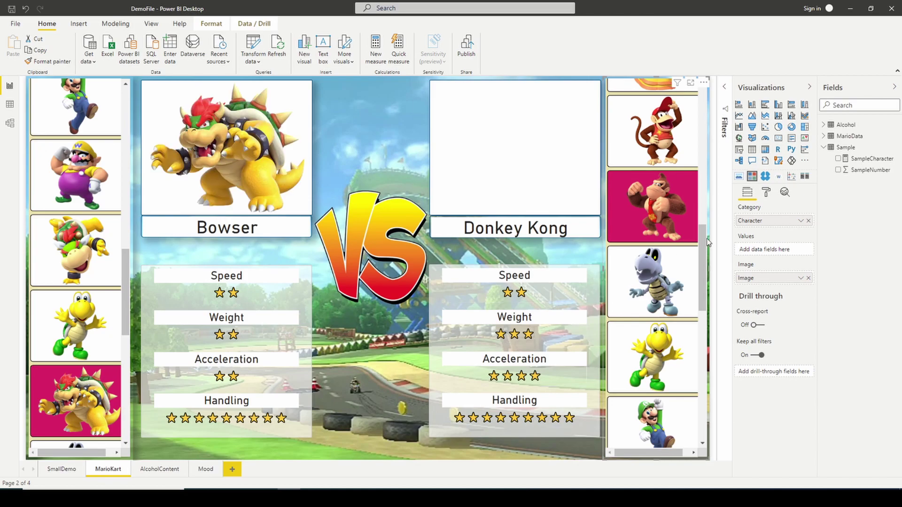
left_click(823, 147)
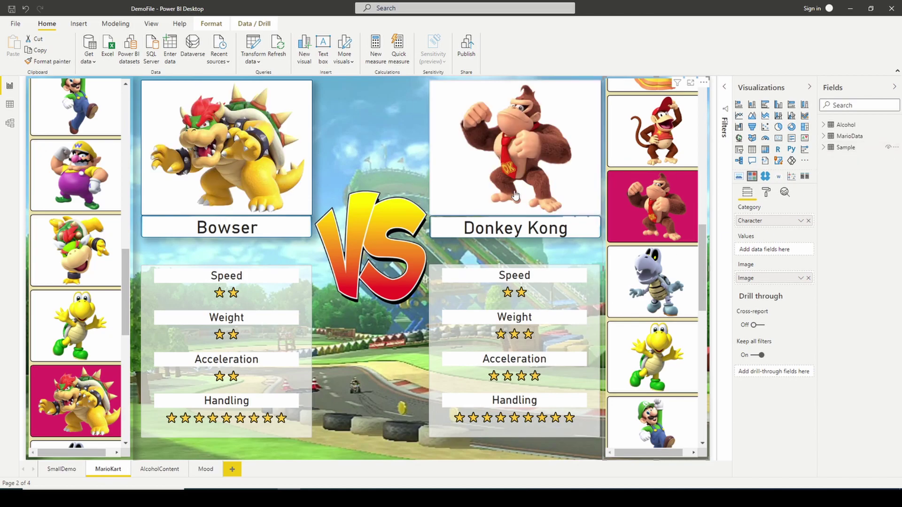
left_click(8, 105)
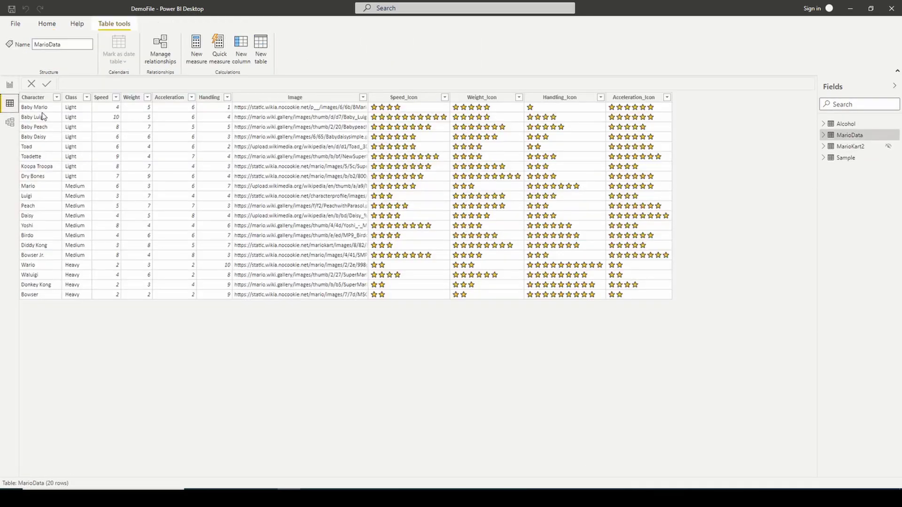
left_click(24, 149)
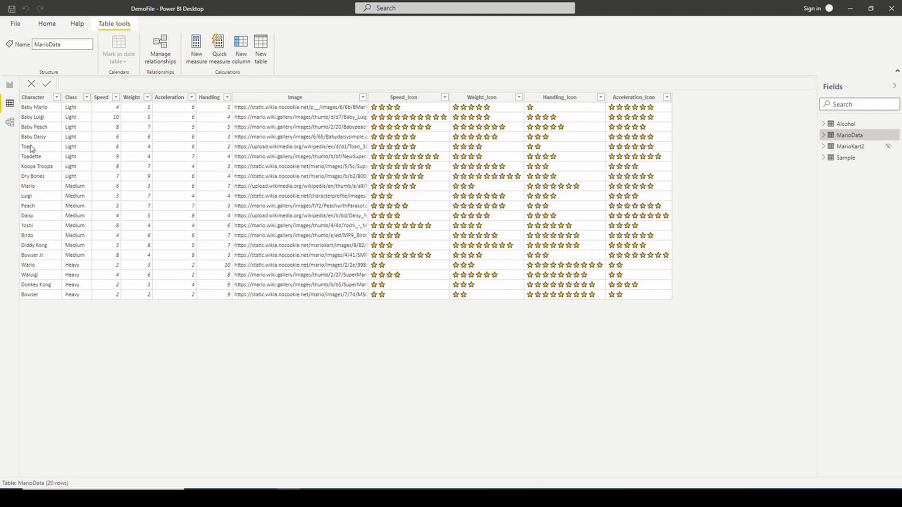
left_click(117, 149)
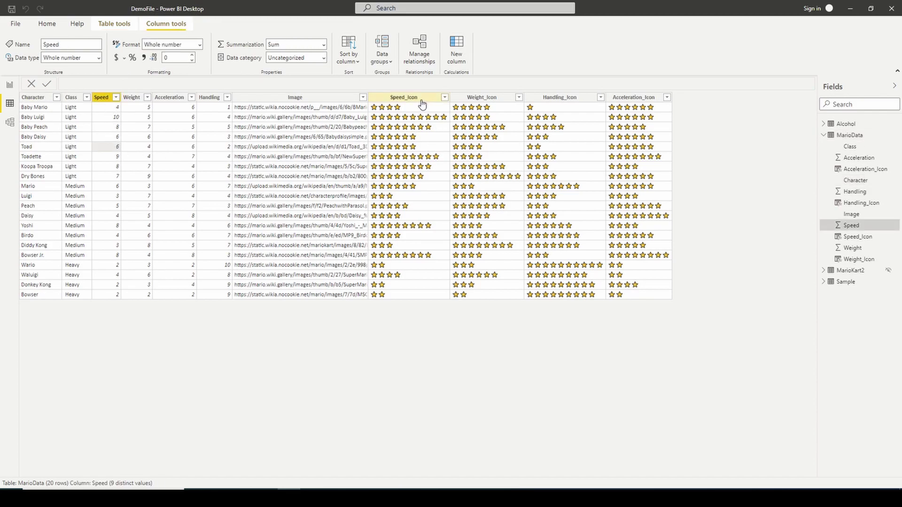
left_click(426, 148)
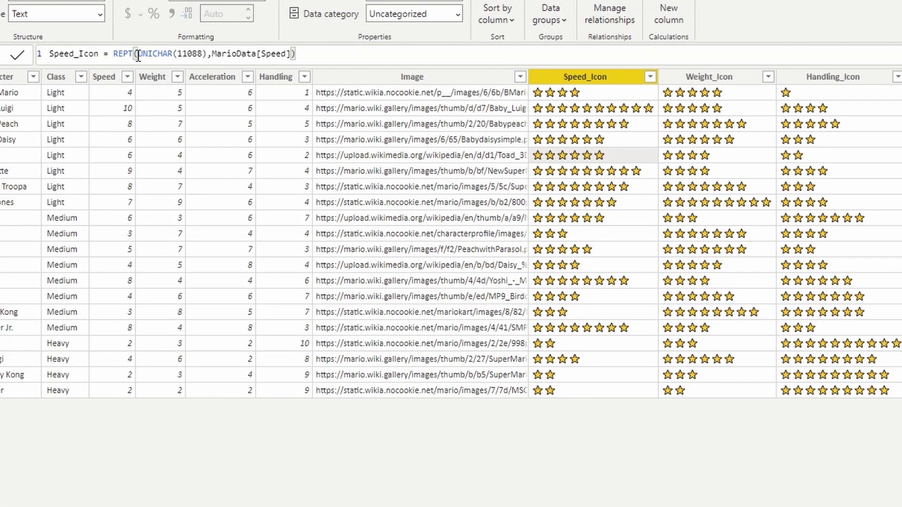
left_click_drag(138, 55, 207, 55)
double_click(193, 54)
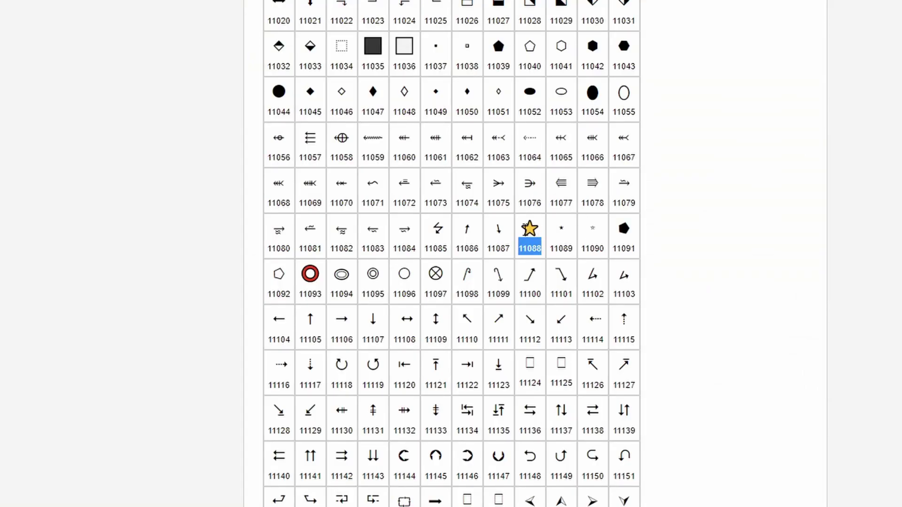
left_click_drag(523, 227, 540, 228)
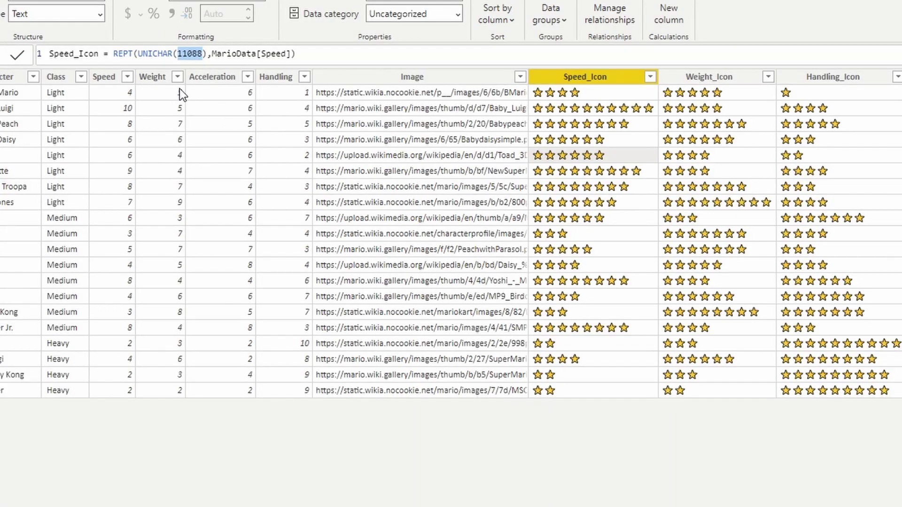
left_click(127, 55)
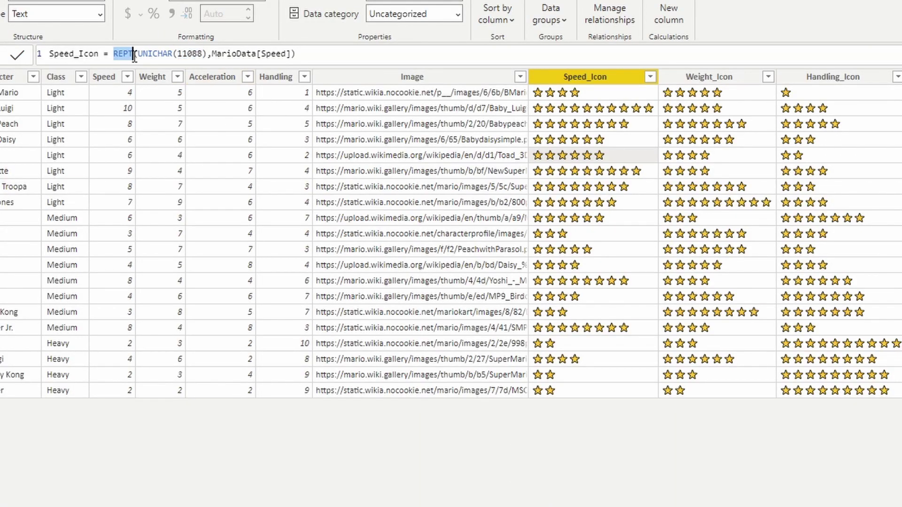
left_click(212, 54)
left_click_drag(222, 57, 292, 59)
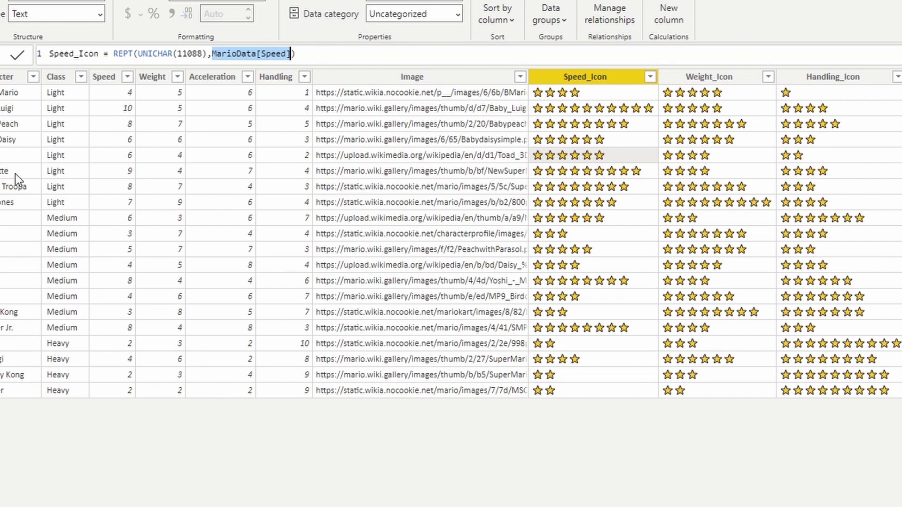
left_click(131, 157)
left_click(620, 155)
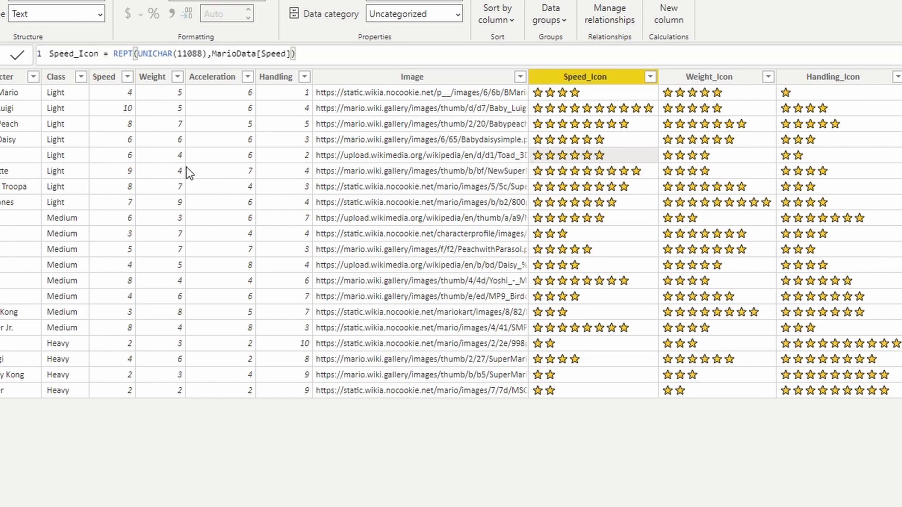
left_click(311, 156)
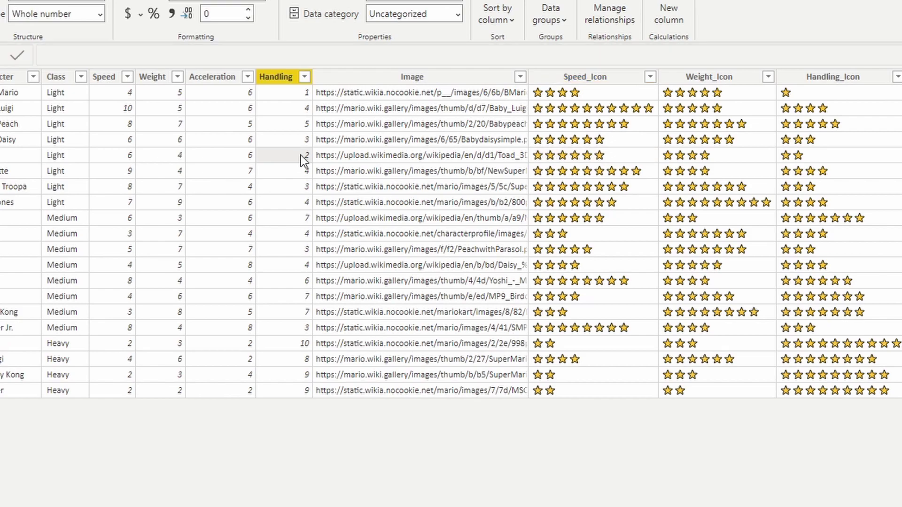
left_click(831, 155)
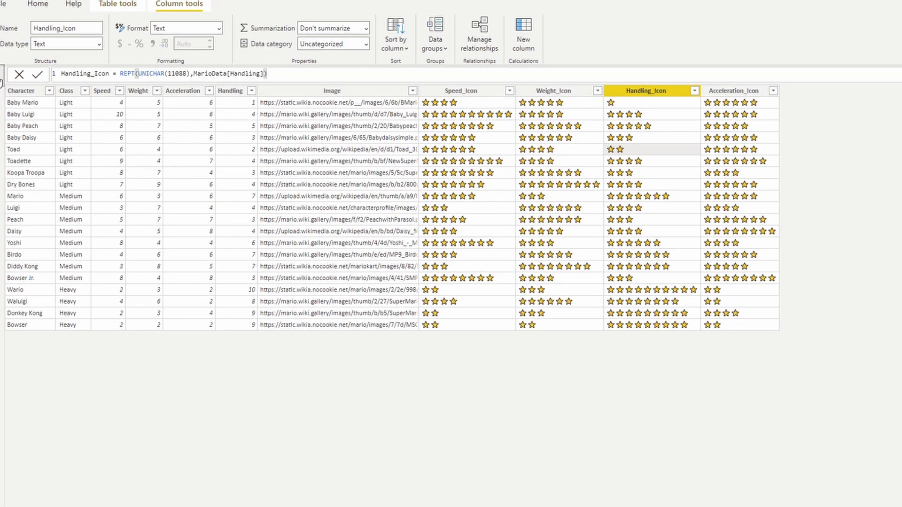
left_click(0, 70)
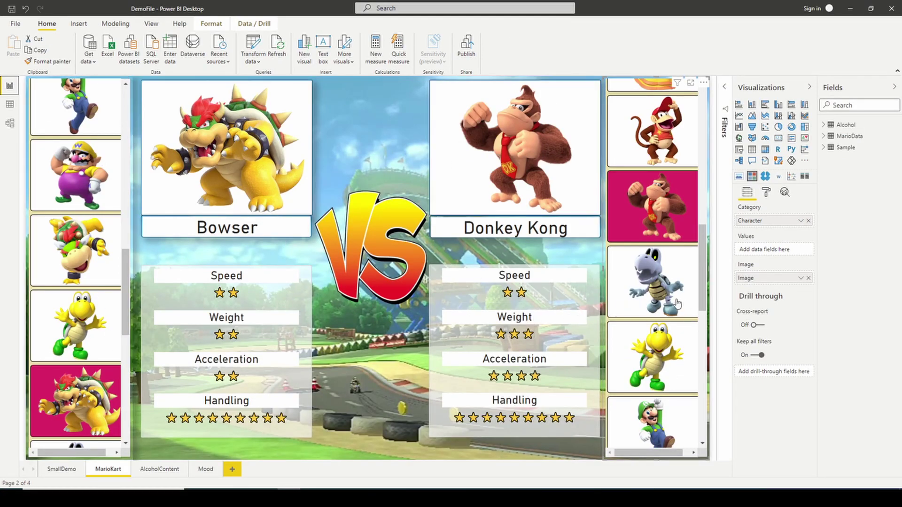
Set Baby Luigi as the right-hand character and Toadette as the left-hand one.
scroll(655, 210, "up", 8)
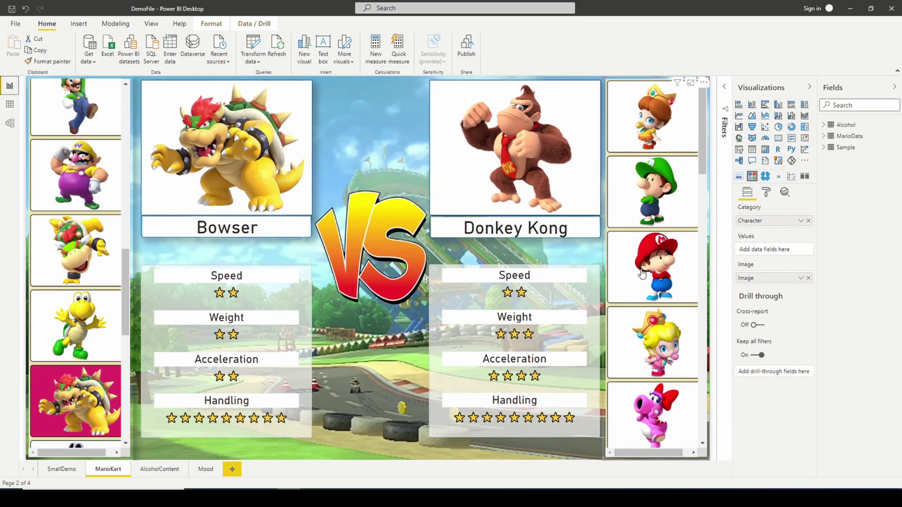
left_click(656, 210)
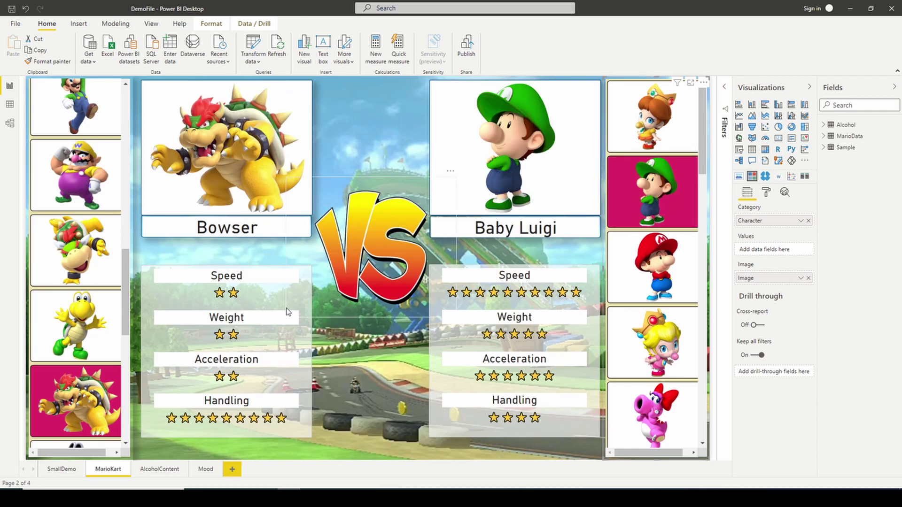
scroll(94, 343, "down", 10)
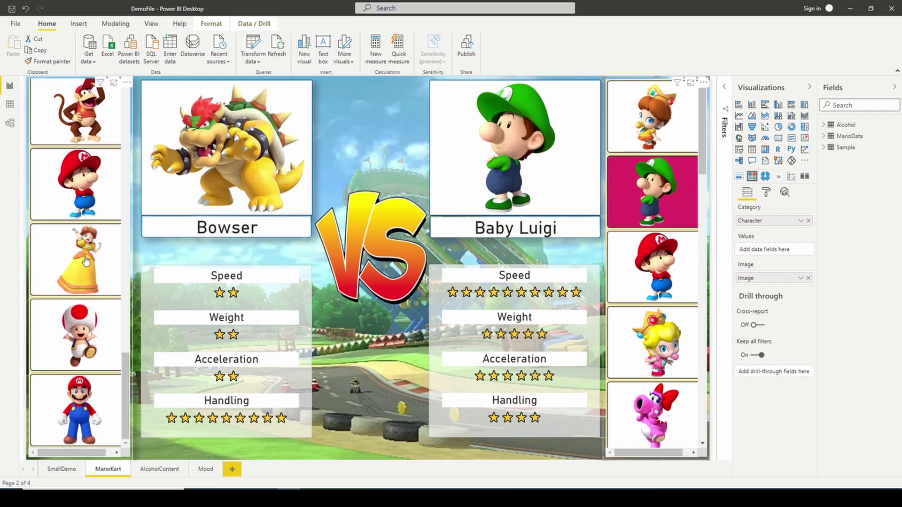
scroll(94, 343, "up", 10)
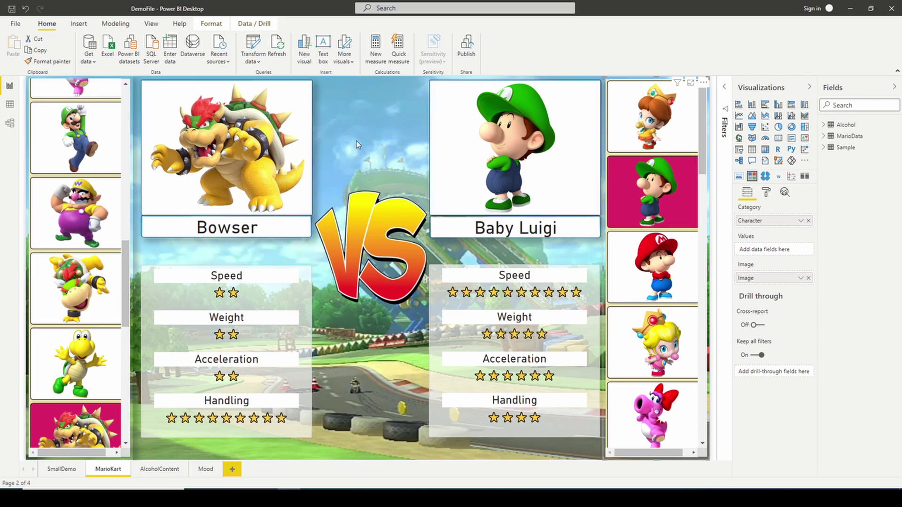
scroll(61, 247, "up", 3)
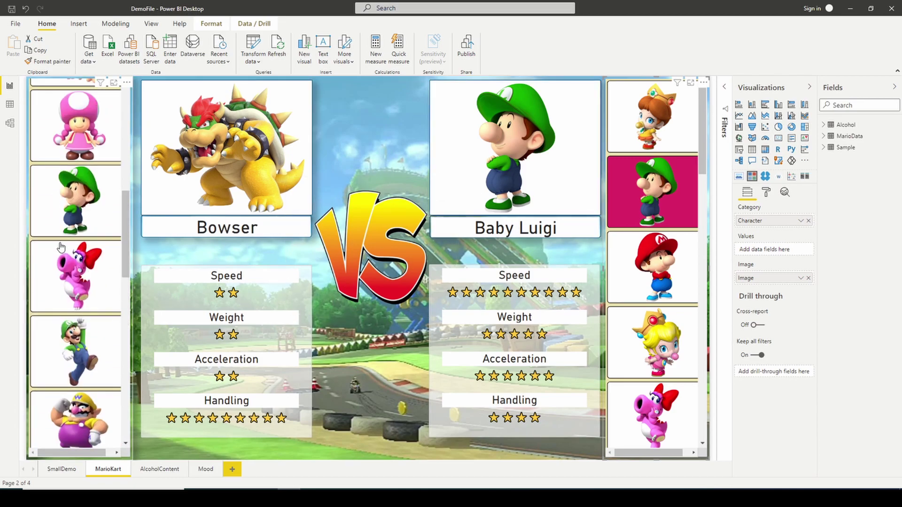
left_click(82, 142)
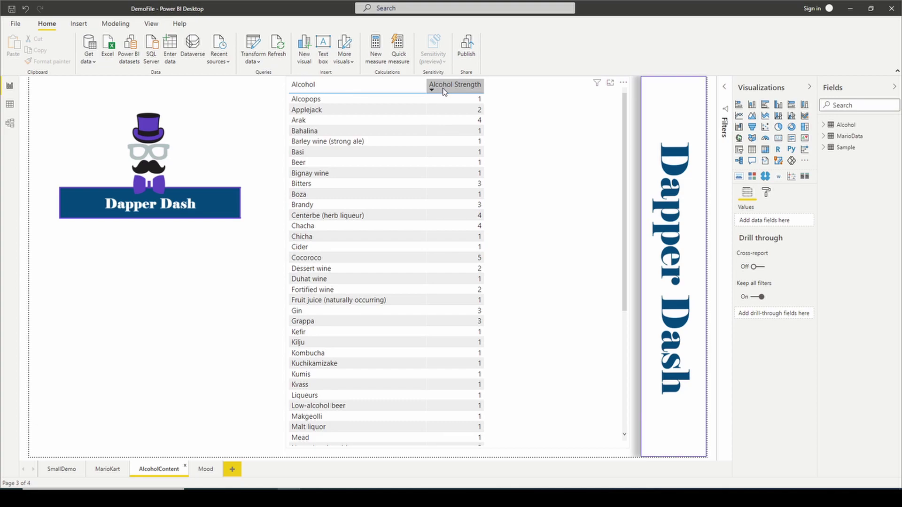
Review the Dapper Dash alcohol-strength table, briefly viewing MarioKart before returning to AlcoholContent.
scroll(472, 223, "down", 6)
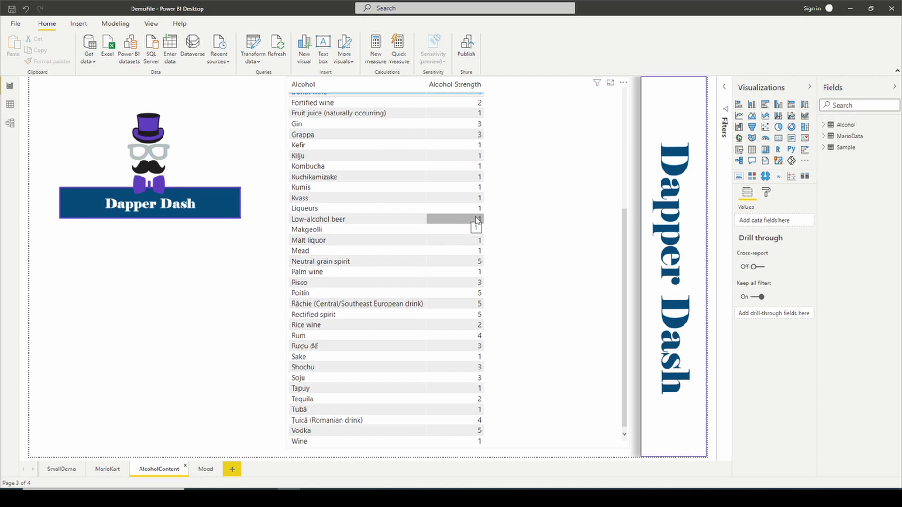
scroll(477, 220, "up", 6)
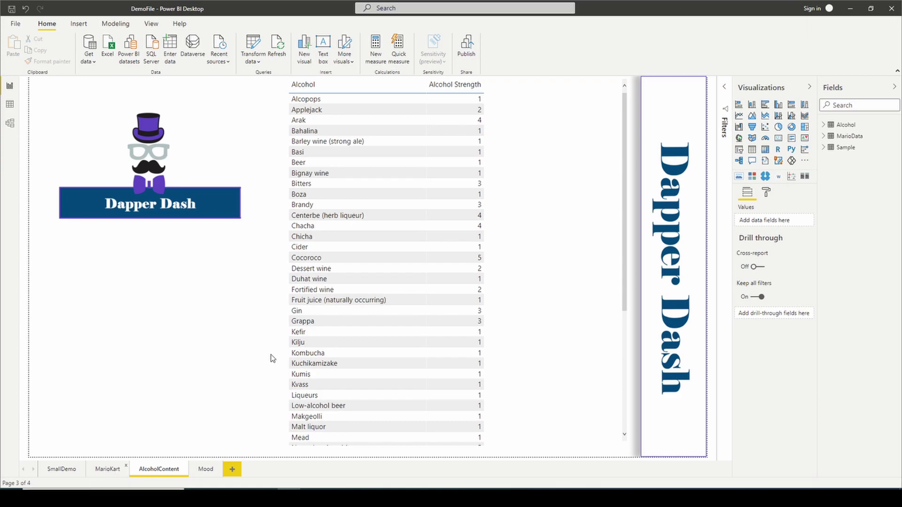
left_click(107, 469)
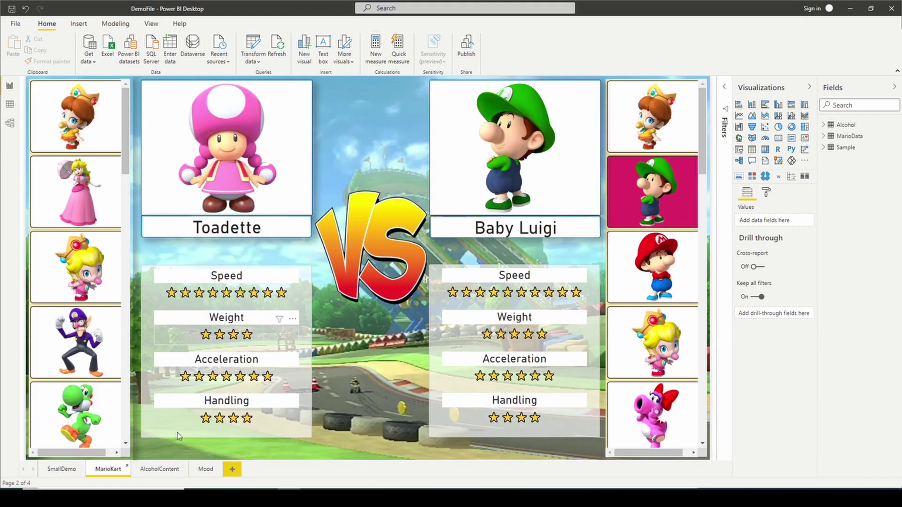
left_click(160, 469)
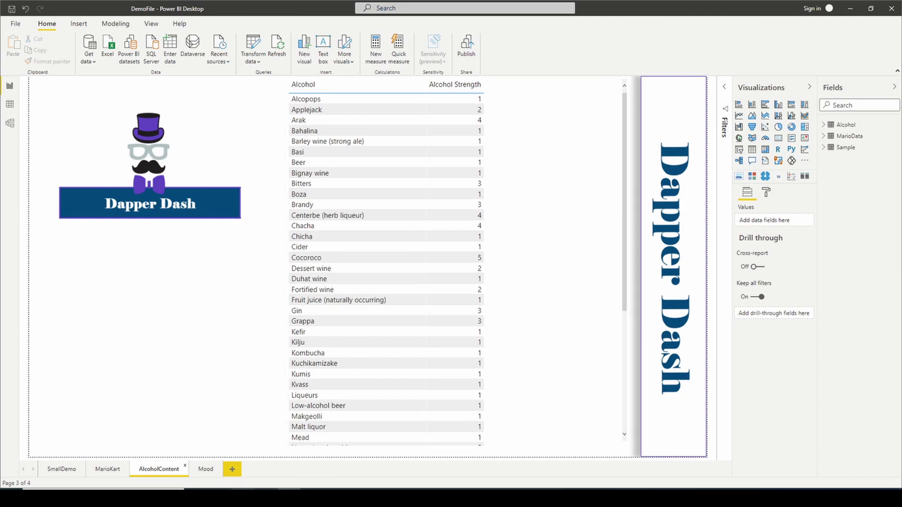
Find code 127866 on Vertex42's Unicode list and select the beer mug emoji above it.
key("alt+Tab")
key("ctrl+f")
type("127866")
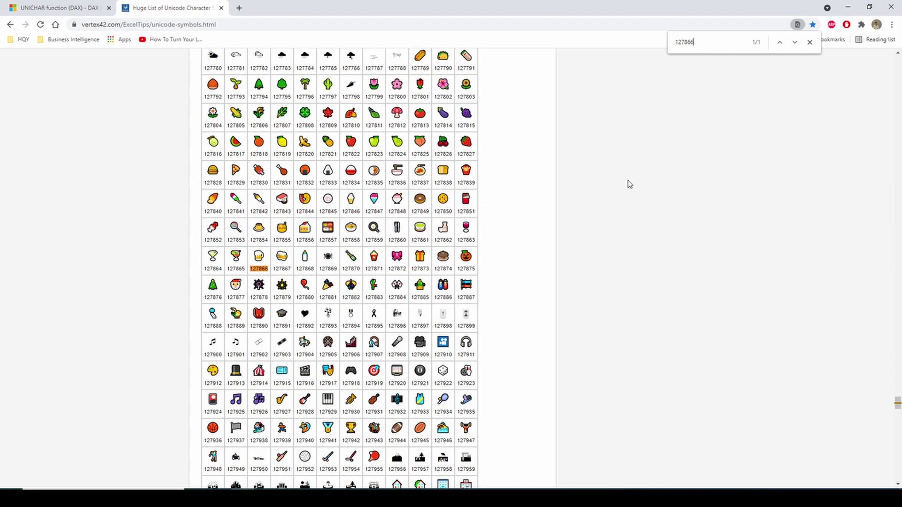
double_click(266, 270)
left_click(265, 272)
double_click(259, 256)
Add an Icon = UNICHAR(127866) column to the Alcohol table and show it in the drinks table.
key("alt+Tab")
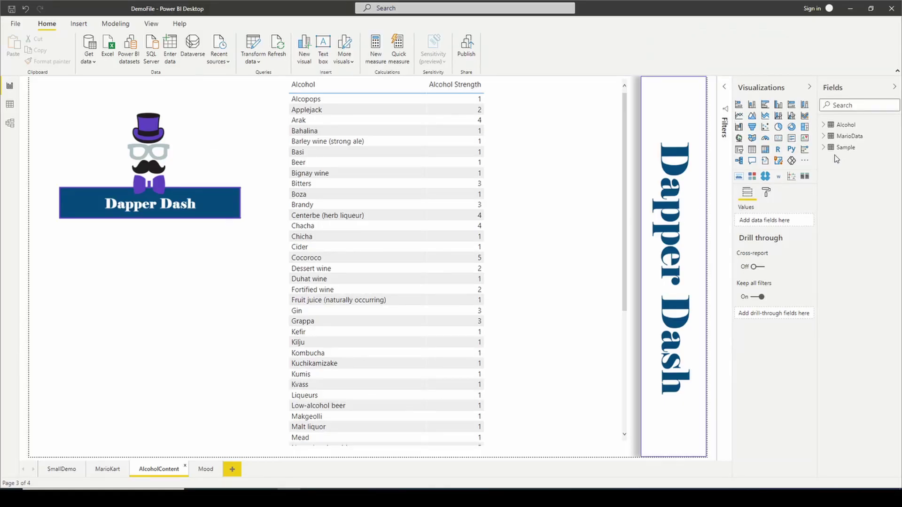
right_click(848, 125)
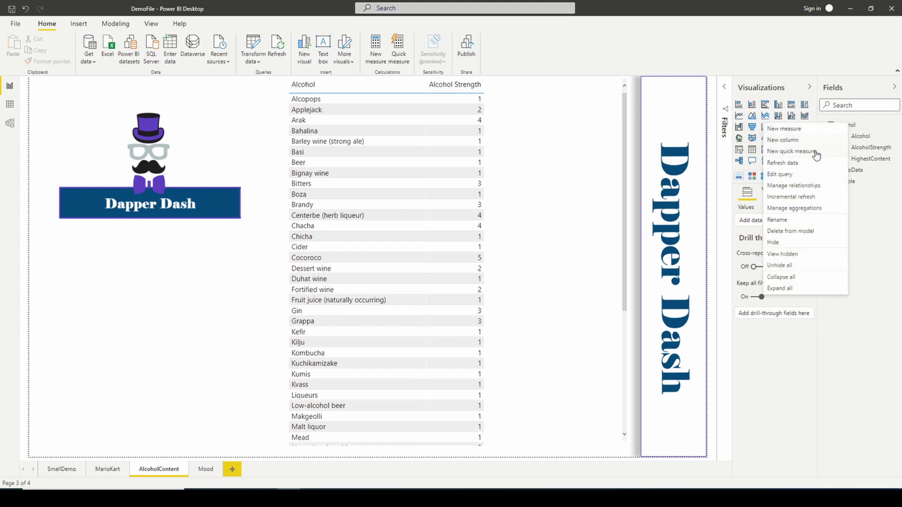
left_click(796, 141)
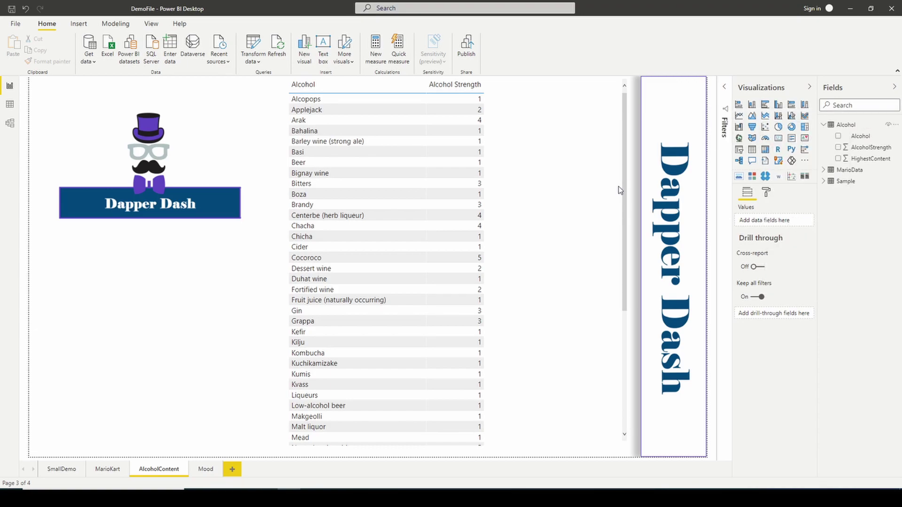
type("Icon = UNICHAR(")
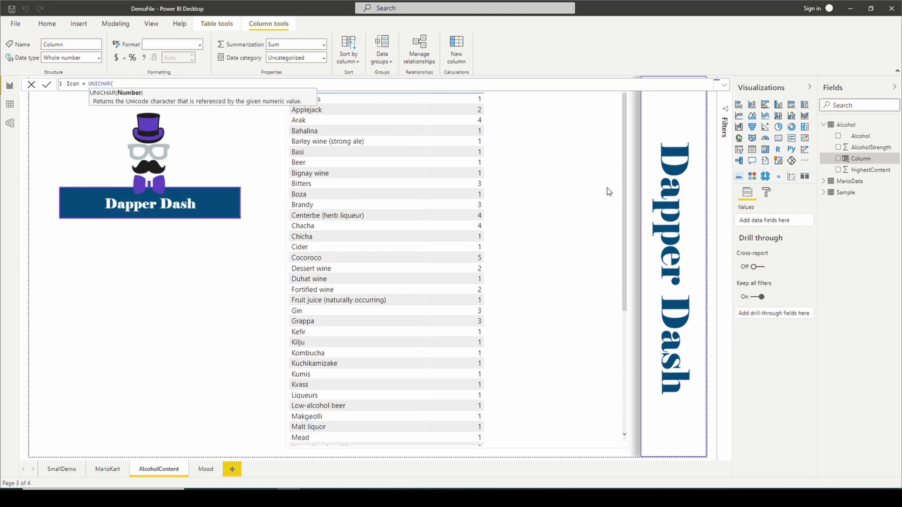
type("127866)")
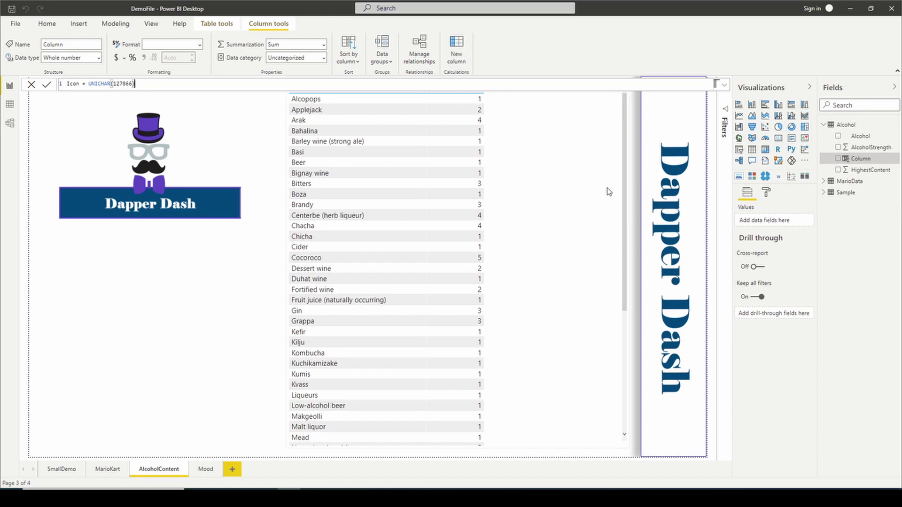
key("Return")
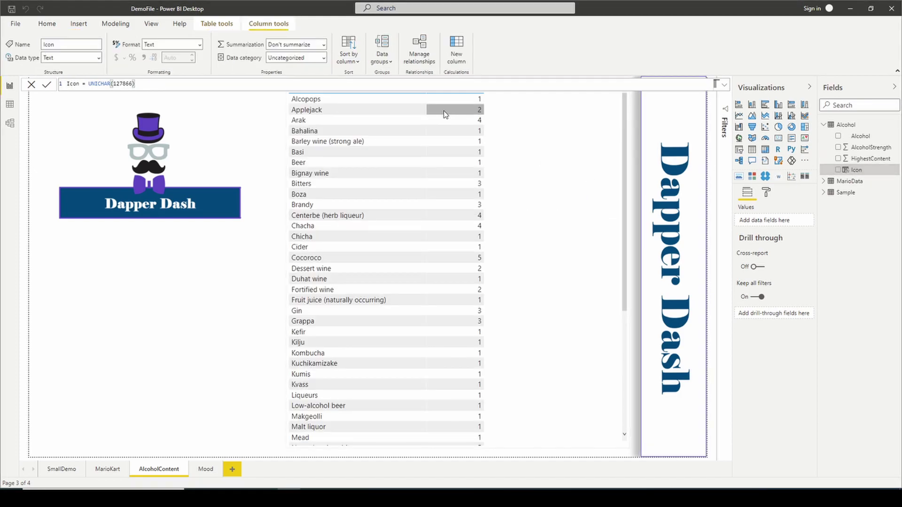
left_click(286, 120)
left_click_drag(855, 170, 773, 243)
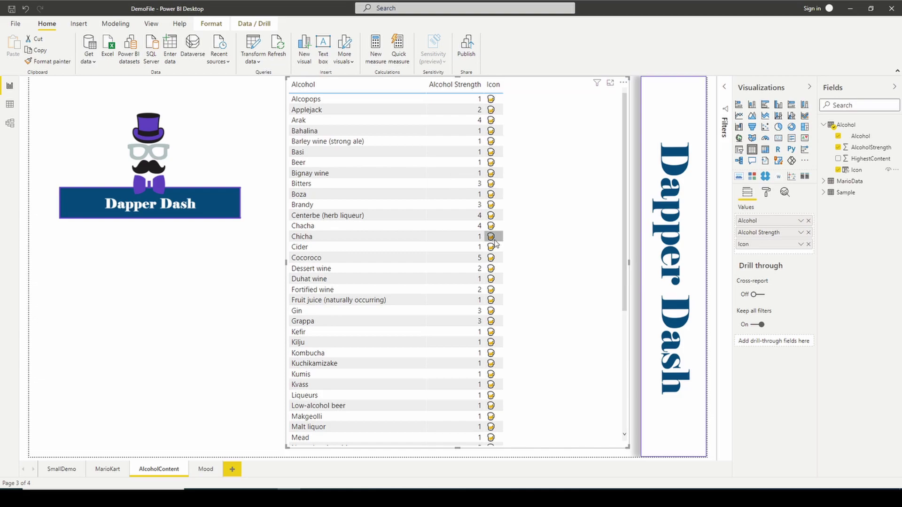
Change the Icon formula to REPT(UNICHAR(127866), Alcohol[AlcoholStrength]).
left_click(859, 172)
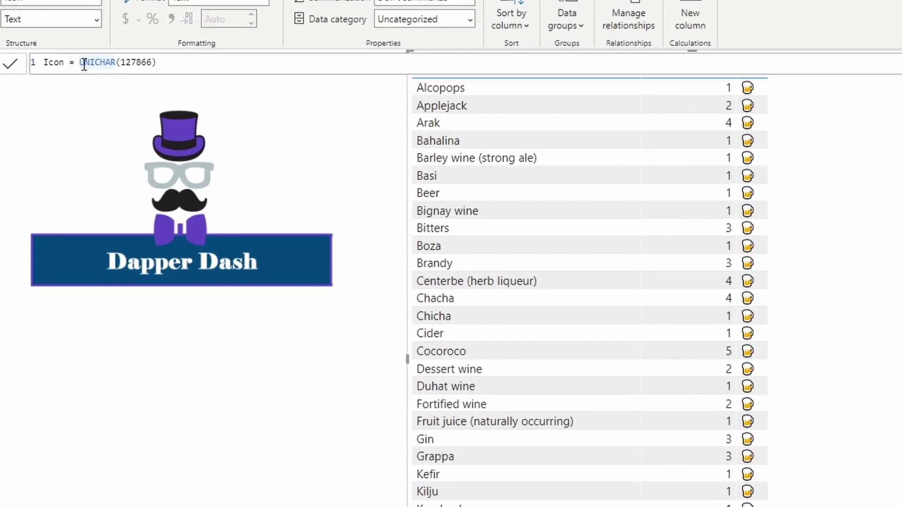
type("REP")
key("Down")
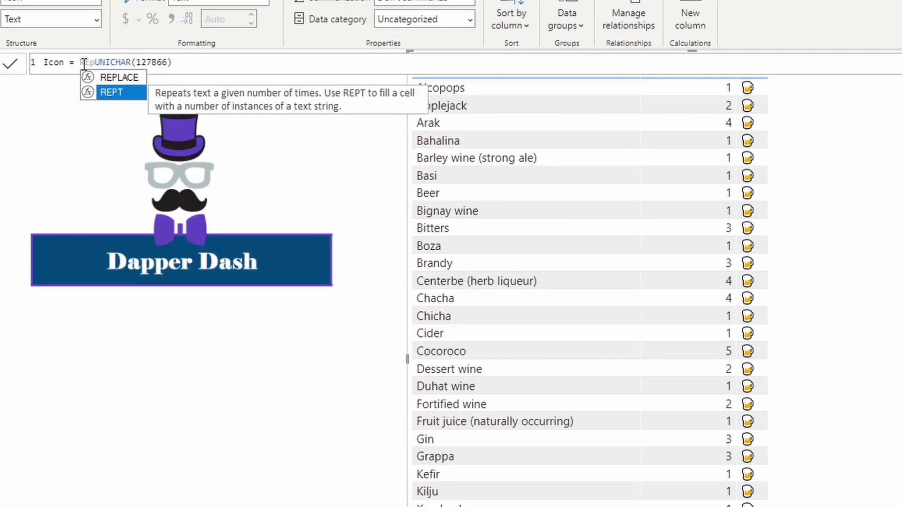
key("Tab")
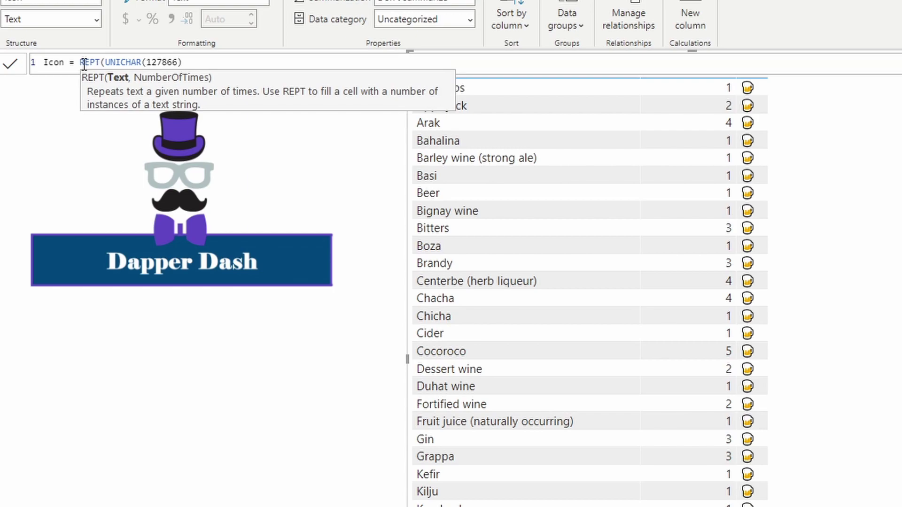
key("End")
type(",")
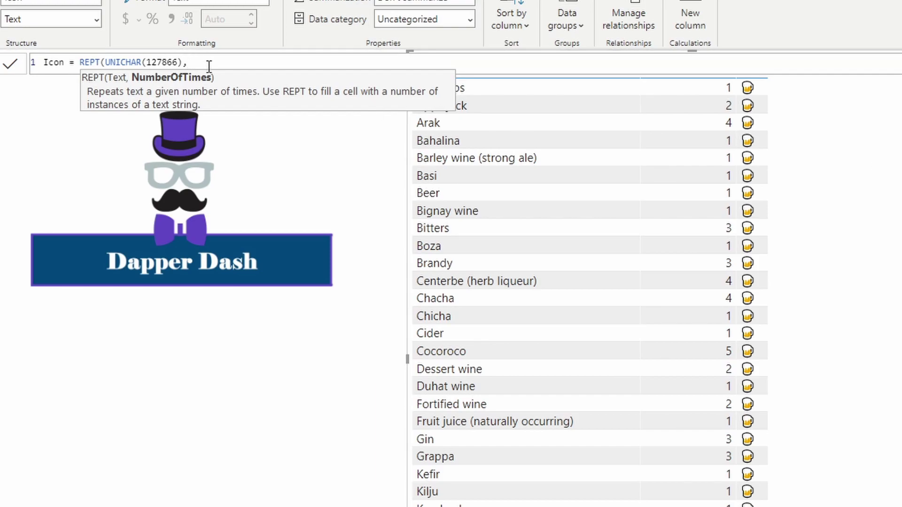
type("Alco")
key("Down")
key("Down")
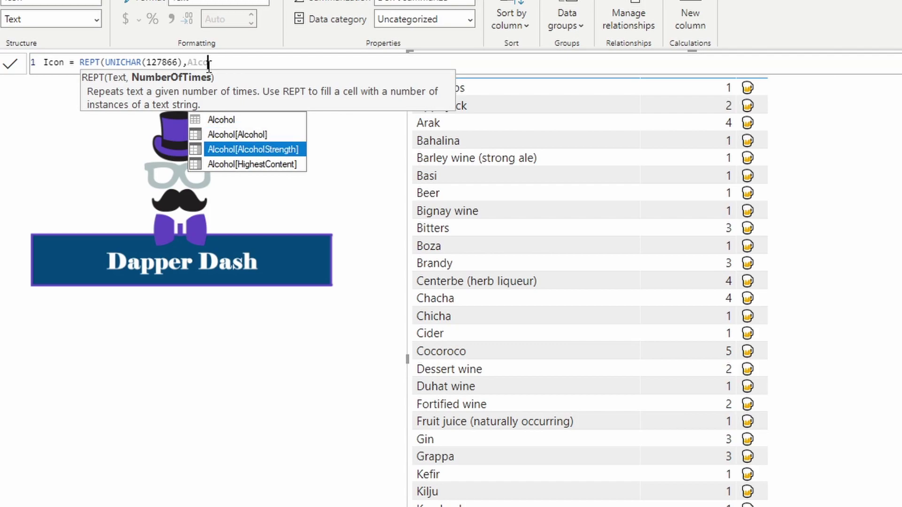
key("Tab")
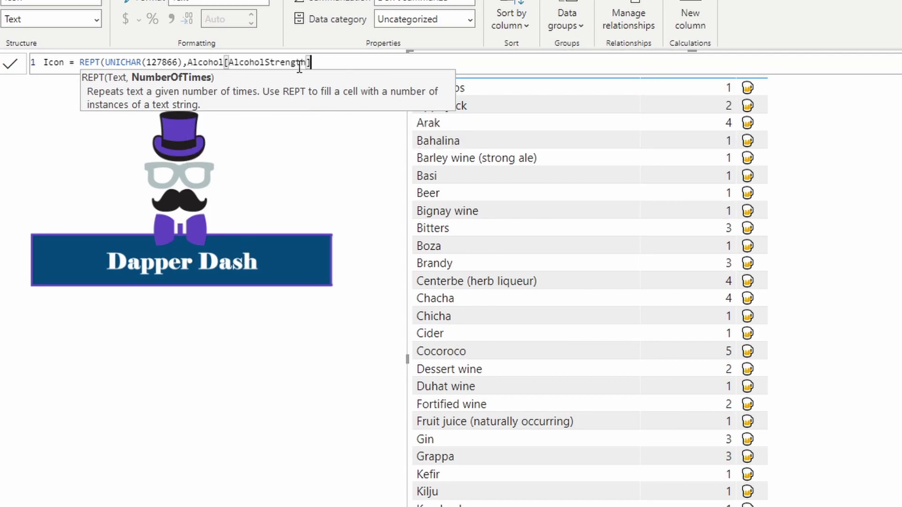
type(")")
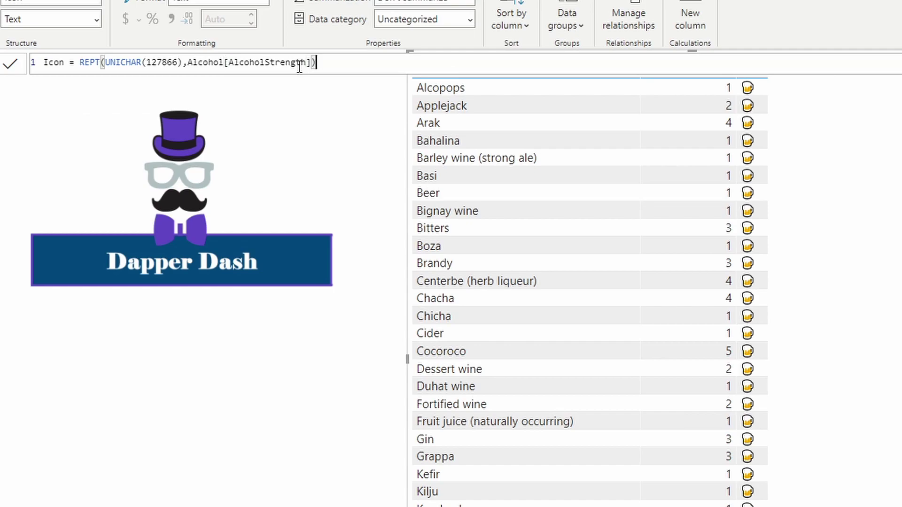
key("Return")
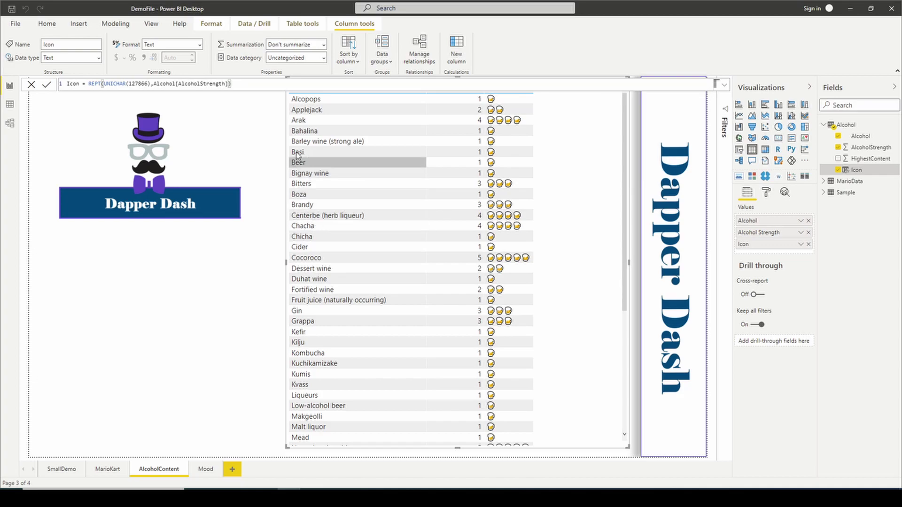
Sort the drinks table ascending by Icon so single-mug drinks like Alcopops come first.
left_click(566, 131)
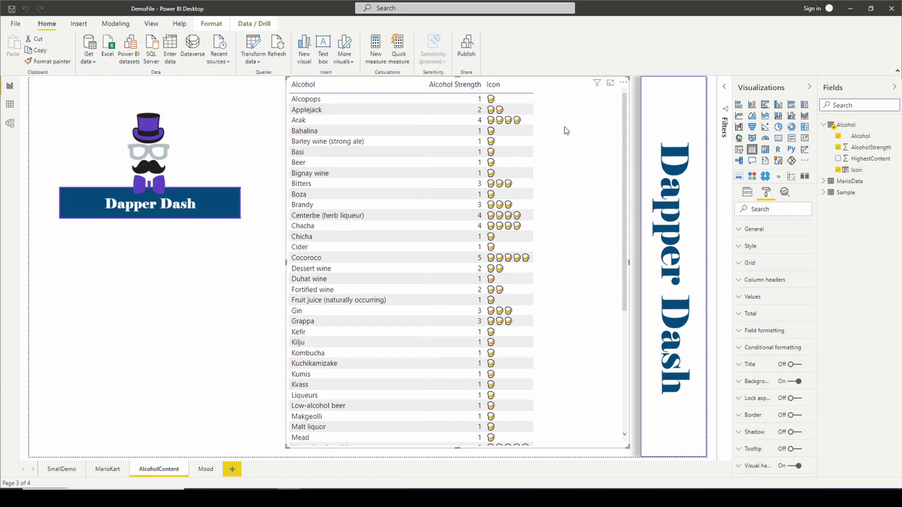
left_click(490, 89)
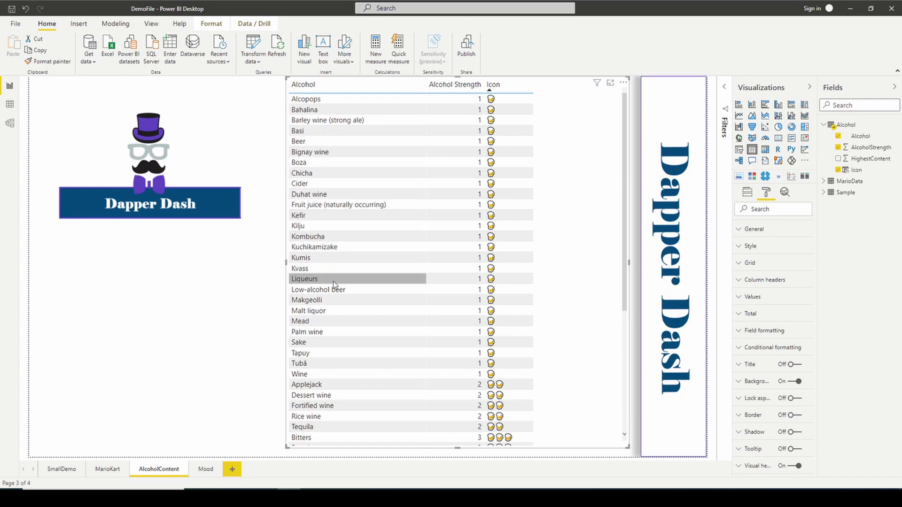
left_click(490, 90)
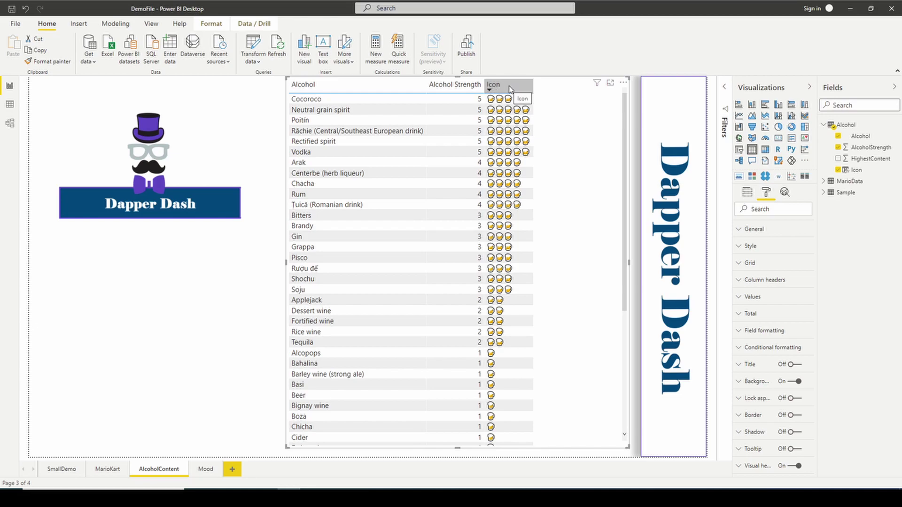
left_click(490, 86)
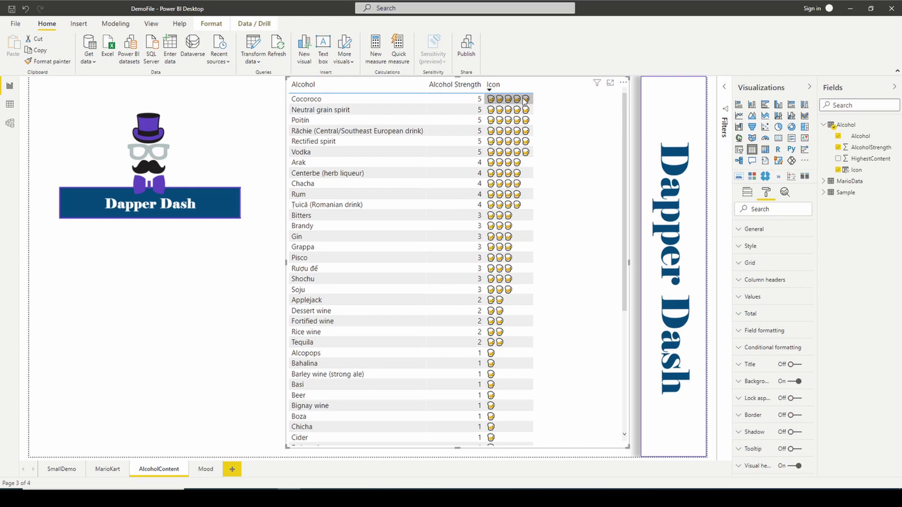
left_click(490, 91)
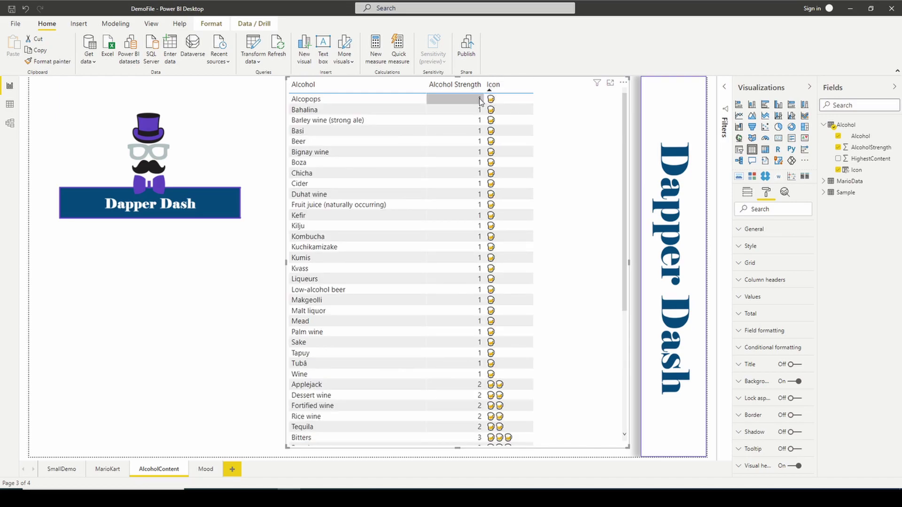
scroll(483, 350, "down", 3)
scroll(483, 350, "down", 1)
scroll(474, 417, "up", 6)
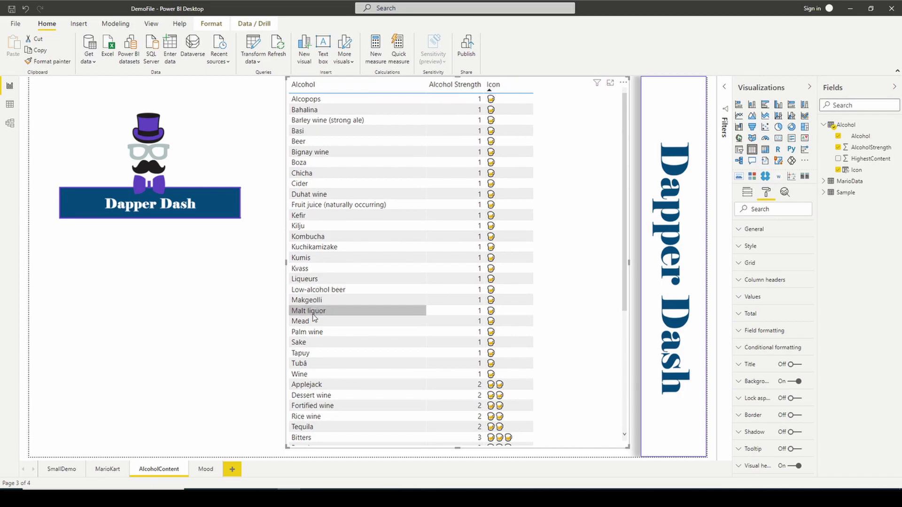
In the MarioKartData workbook, add Sheet1 with =UNICHAR(127866) in A1 and copy that cell.
mouse_move(312, 498)
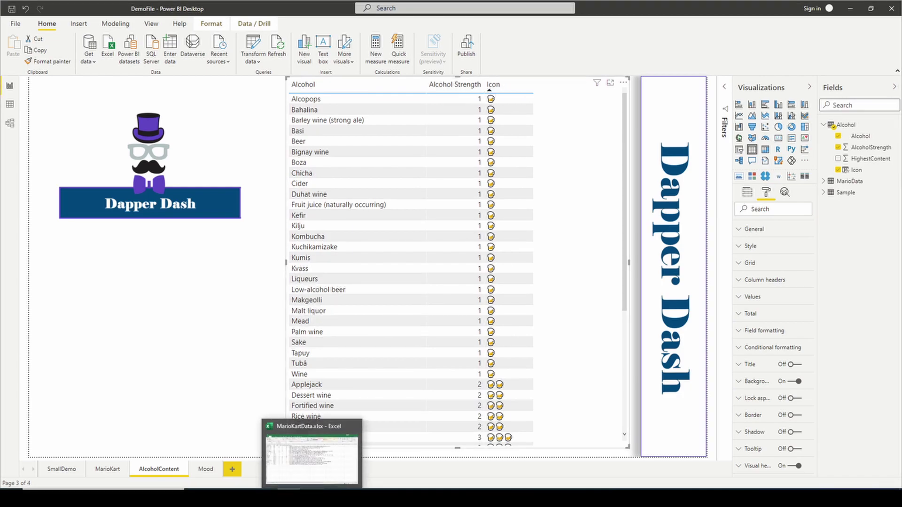
left_click(311, 450)
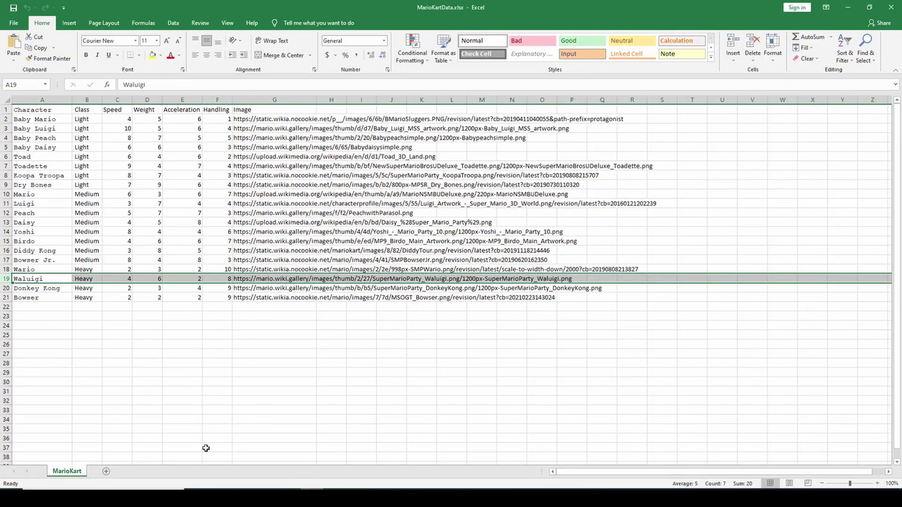
left_click(108, 471)
type("=uni")
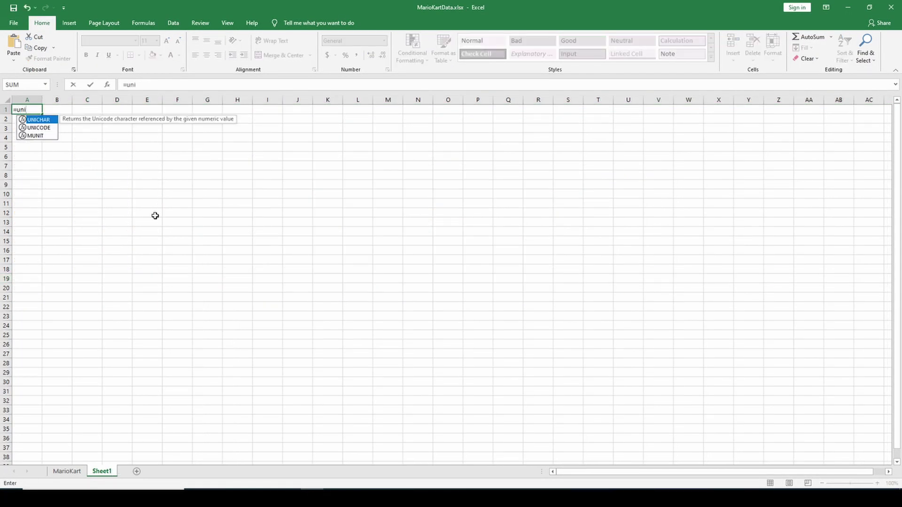
key("Tab")
type("127866)")
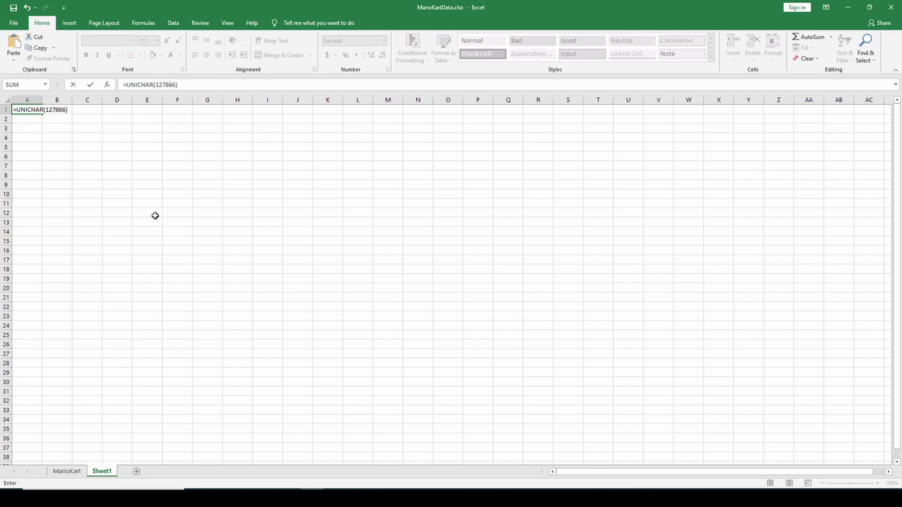
key("Return")
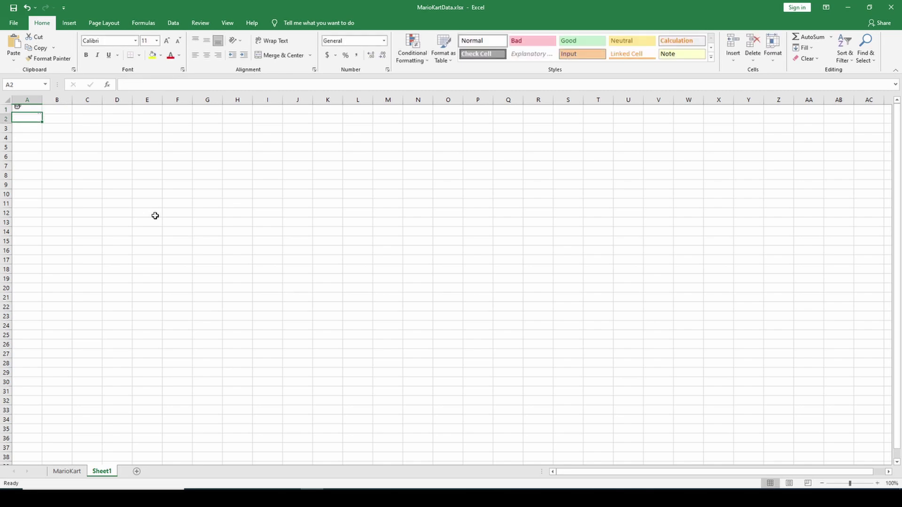
left_click(28, 111)
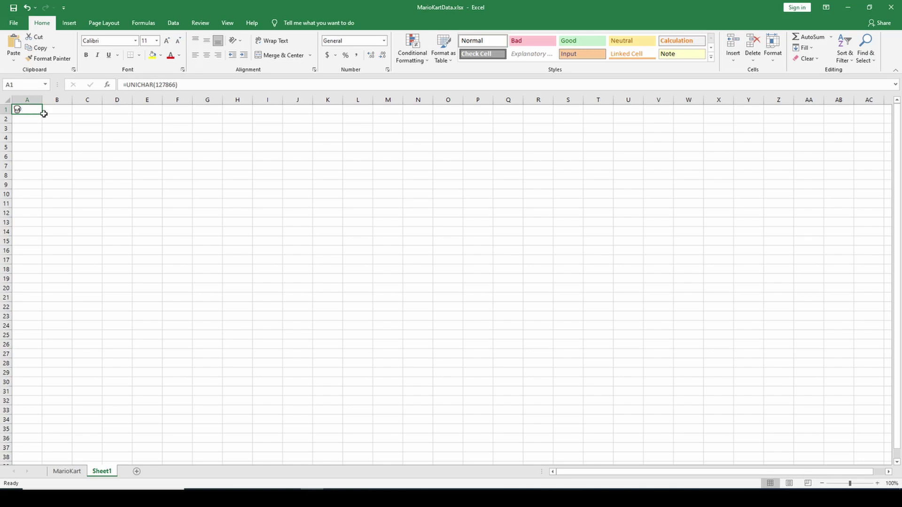
key("ctrl+c")
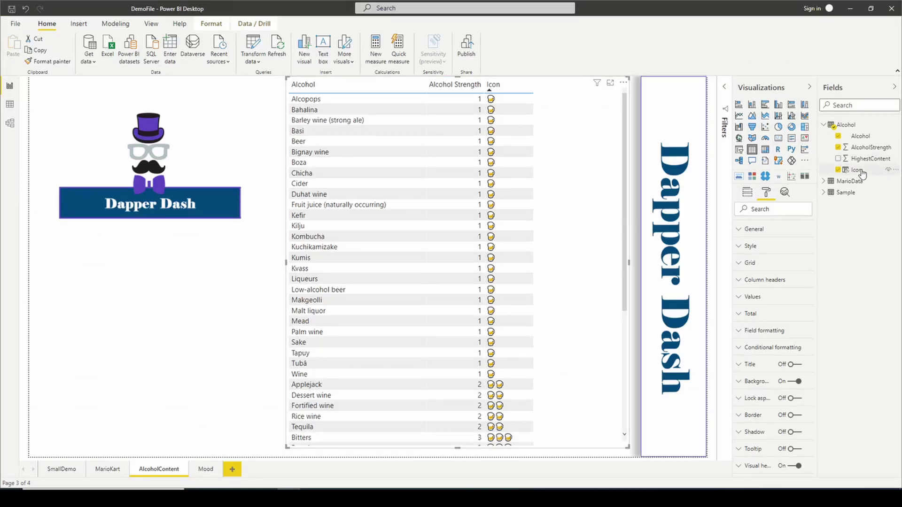
Rename the Icon column to a row of five pasted beer-mug emojis.
left_click(855, 170)
double_click(72, 84)
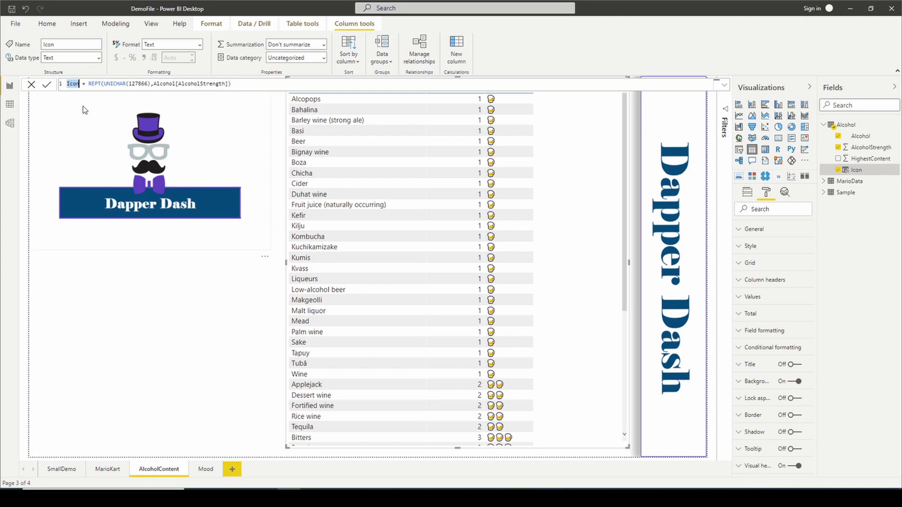
key("ctrl+v")
key("shift+Return")
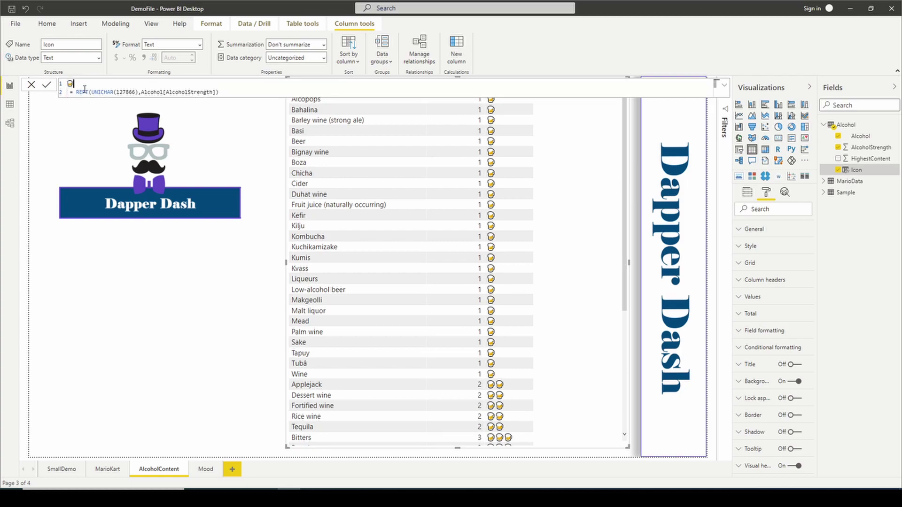
key("ctrl+v")
key("shift+Return")
key("BackSpace")
key("ctrl+v")
key("ctrl+v")
key("ctrl+v")
key("Delete")
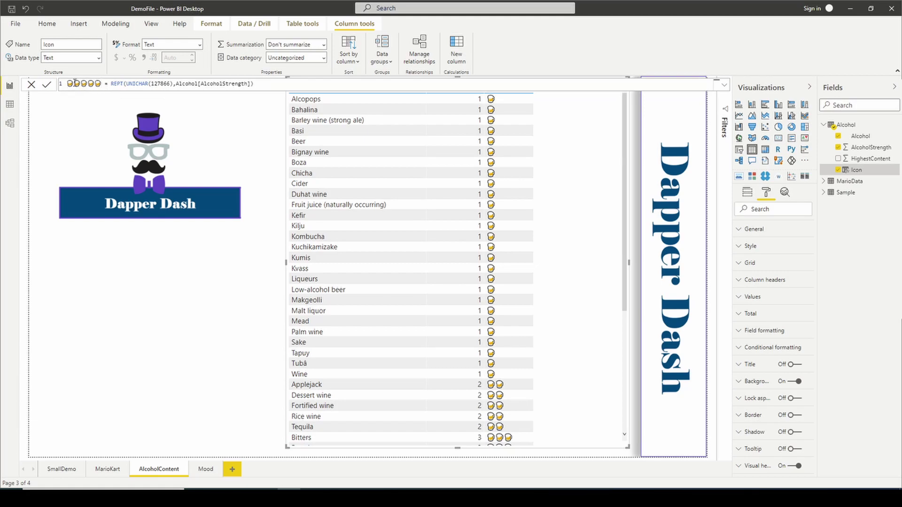
key("Return")
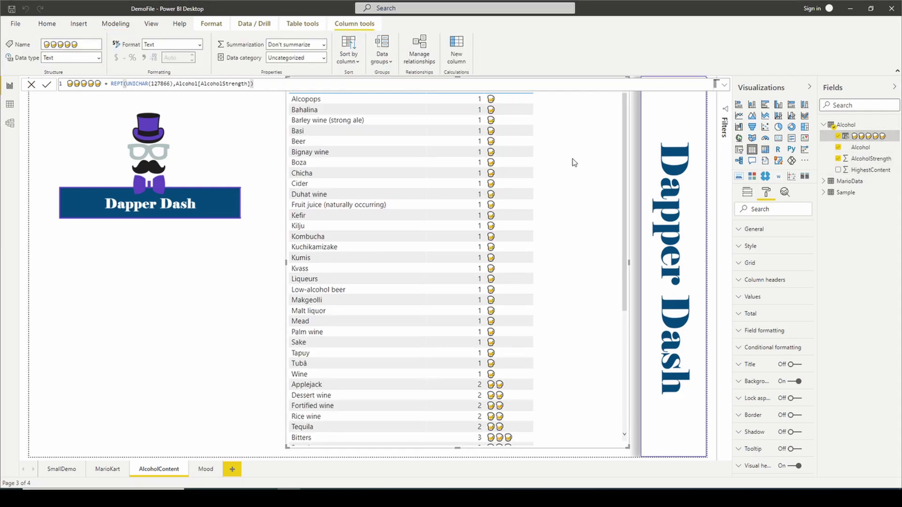
left_click(254, 198)
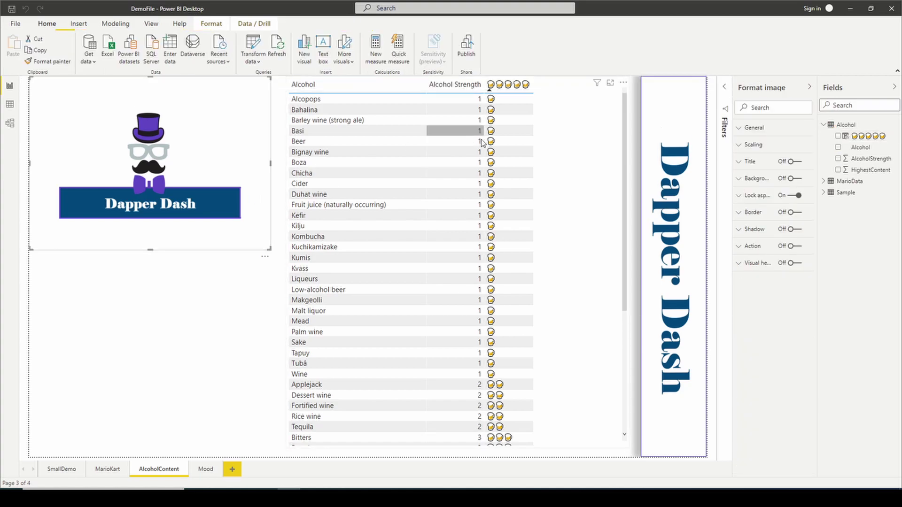
Sort the drinks table descending by the emoji column, then return to the Unicode page.
left_click(487, 86)
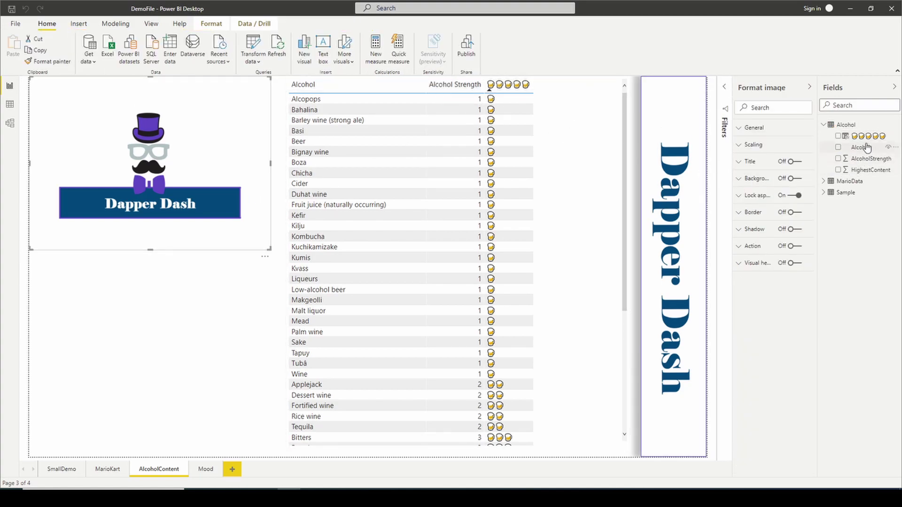
left_click(489, 94)
left_click(489, 92)
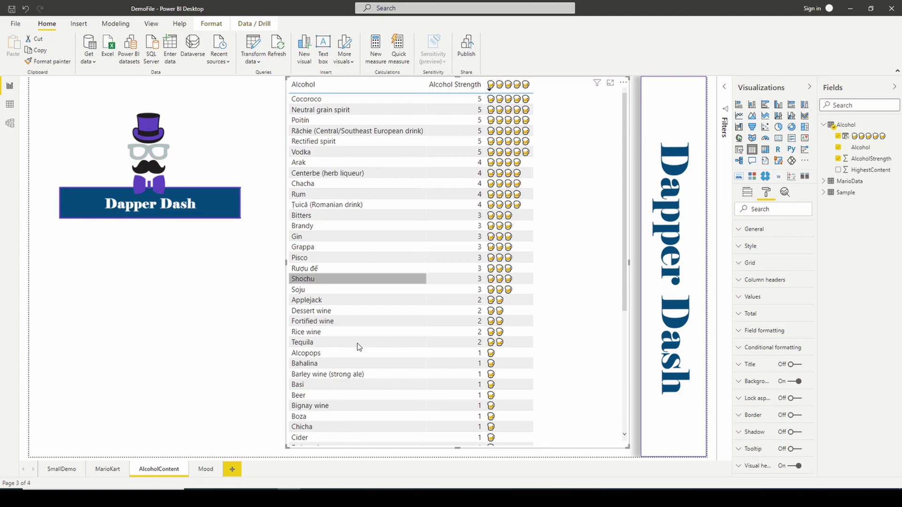
left_click(220, 499)
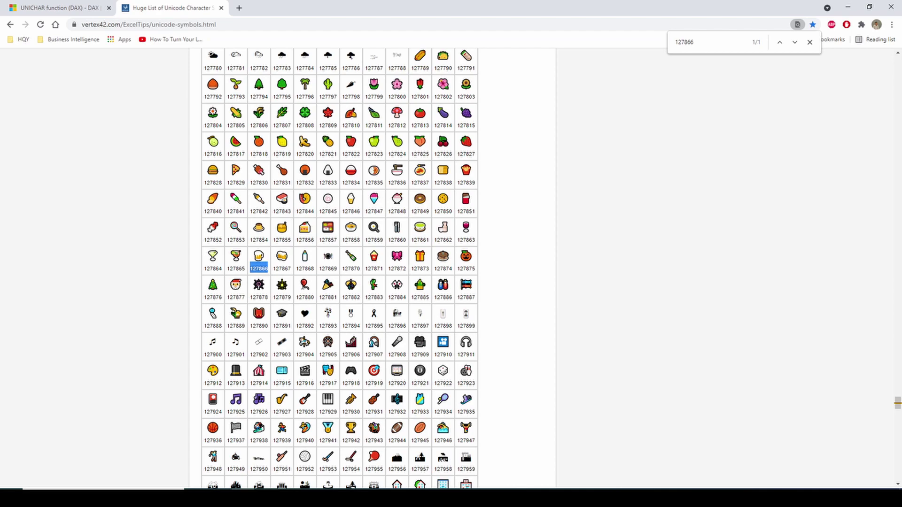
Copy the rose emoji and swap it in for the middle beer in the column name.
double_click(304, 284)
key("alt+Tab")
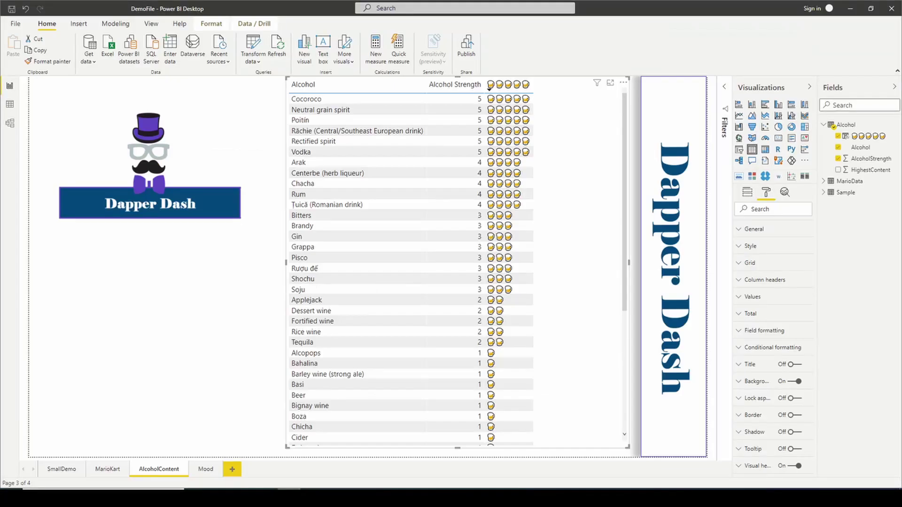
left_click(867, 138)
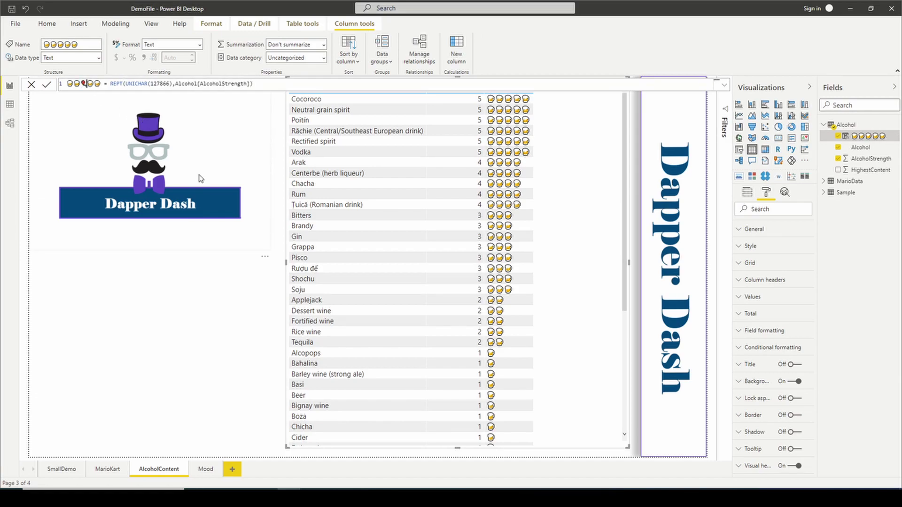
key("Return")
left_click(258, 167)
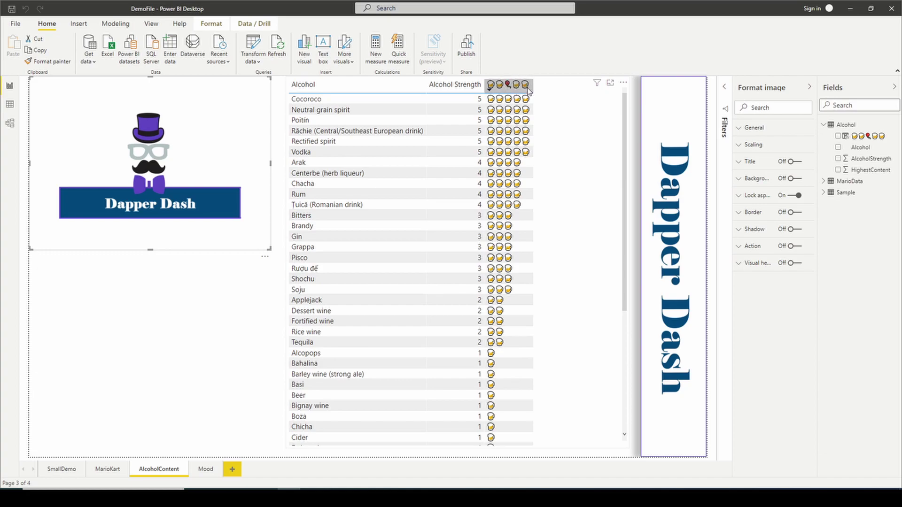
Scroll the report and select the drinks table to check its new emoji header.
scroll(500, 257, "down", 5)
scroll(502, 329, "up", 4)
left_click(507, 396)
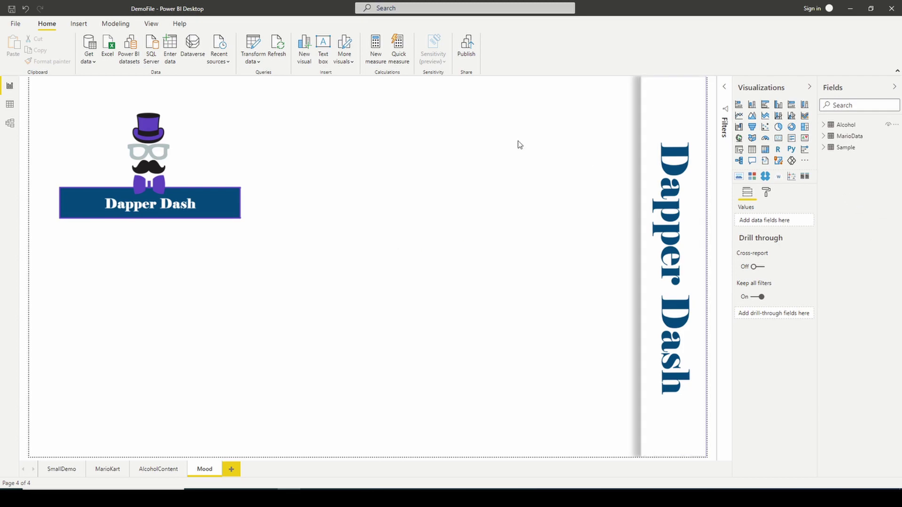
Fill the What-if parameter as Mood, minimum 1, maximum 5, and begin the default value.
left_click(118, 26)
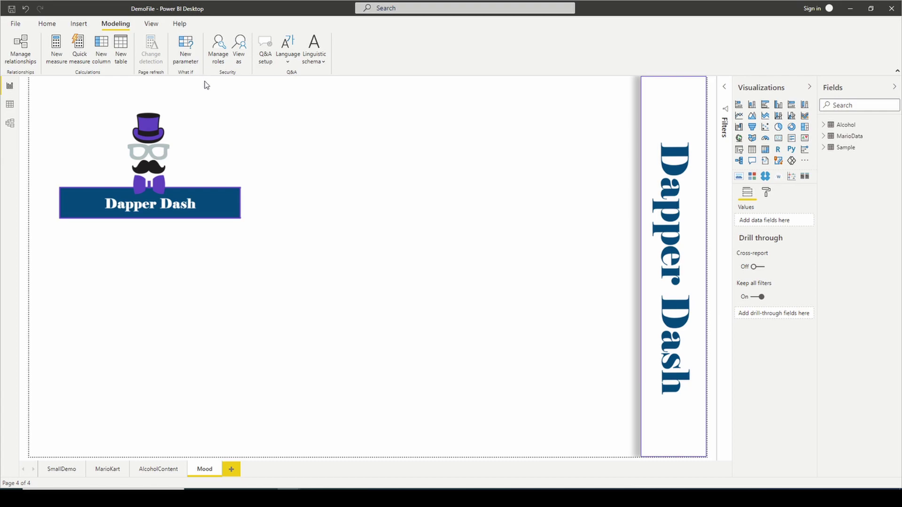
left_click_drag(397, 194, 360, 215)
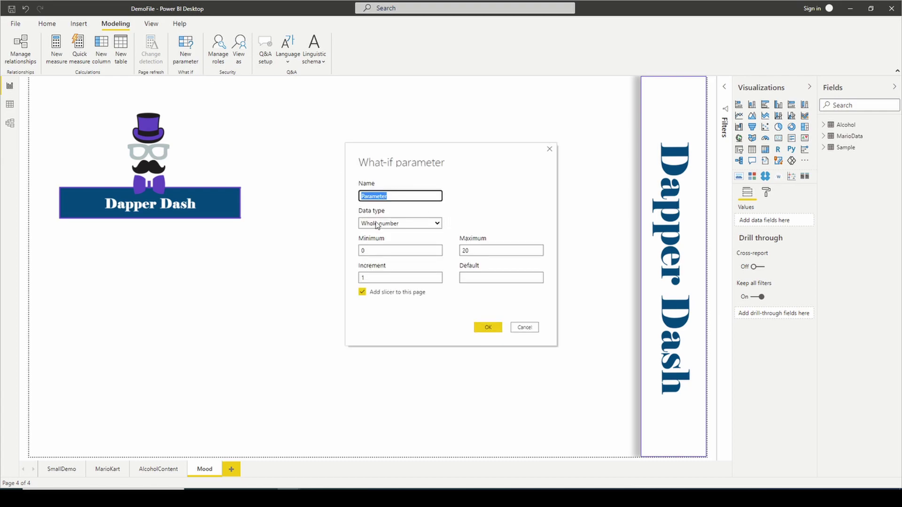
type("Mood")
double_click(483, 250)
type("5")
double_click(388, 252)
type("1")
left_click(379, 281)
left_click(480, 278)
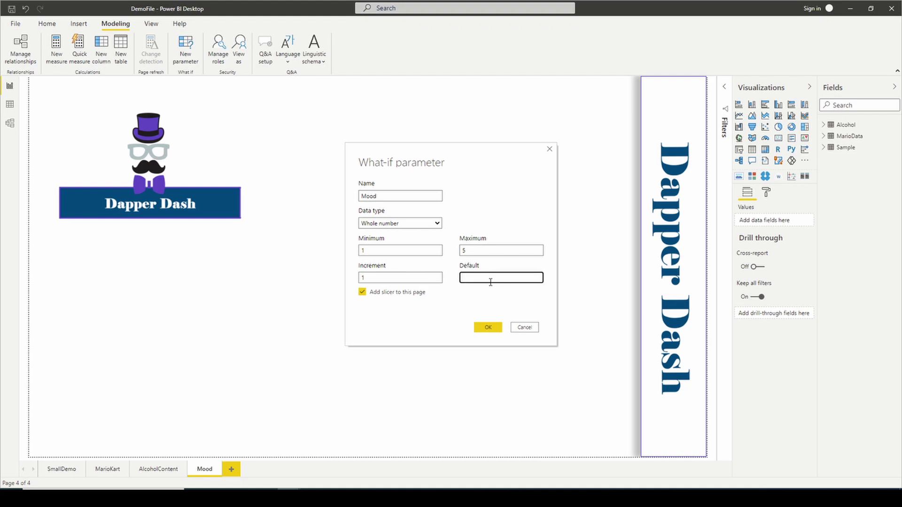
Create the Mood slicer, place it top centre, shorten it, and set it to 2.
left_click(487, 329)
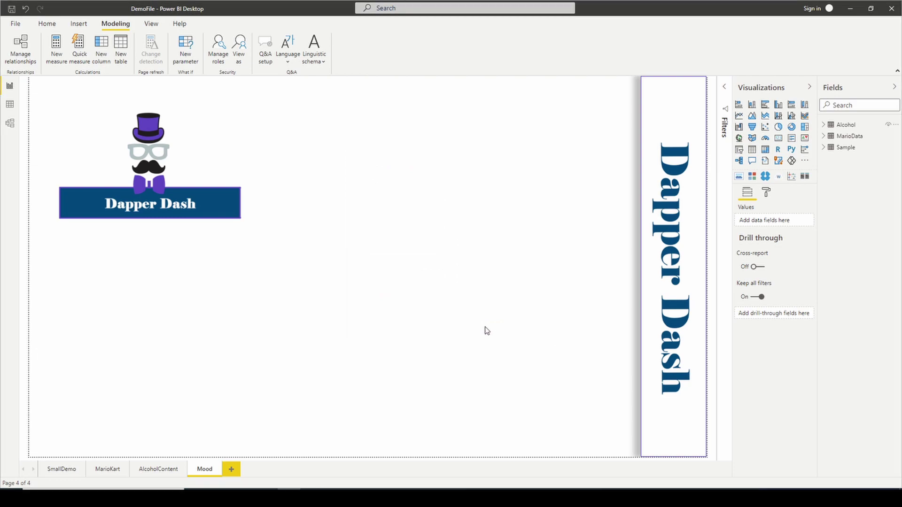
left_click_drag(216, 254, 439, 109)
left_click_drag(420, 293, 421, 154)
left_click_drag(346, 130, 367, 131)
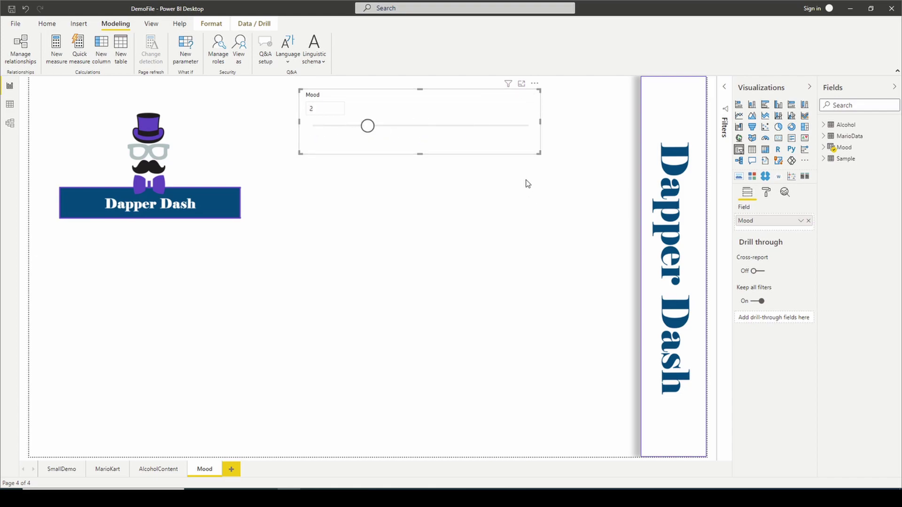
left_click(453, 213)
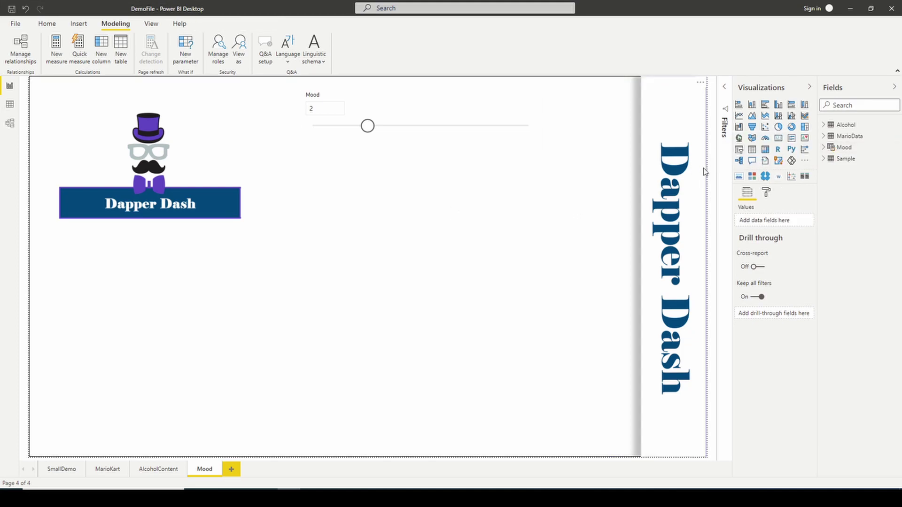
Add an empty card visual below the slicer and make it shorter.
left_click(778, 138)
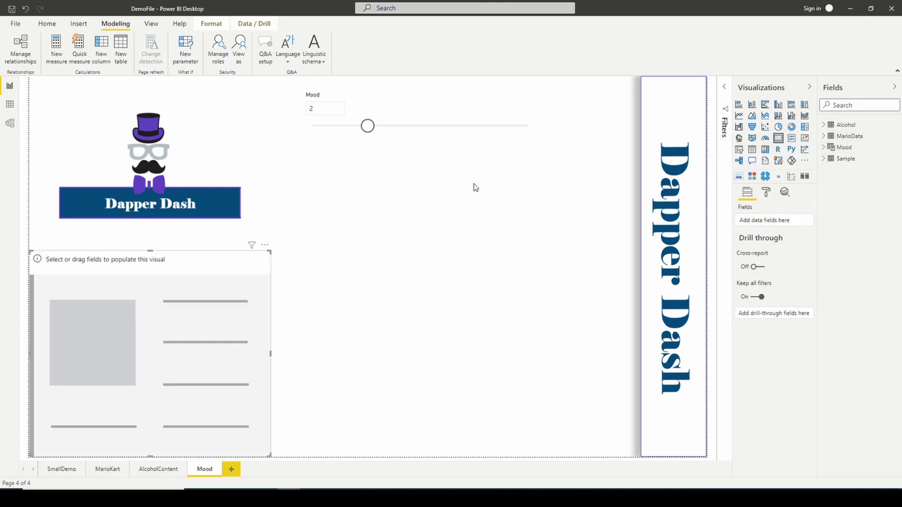
left_click_drag(207, 258, 481, 173)
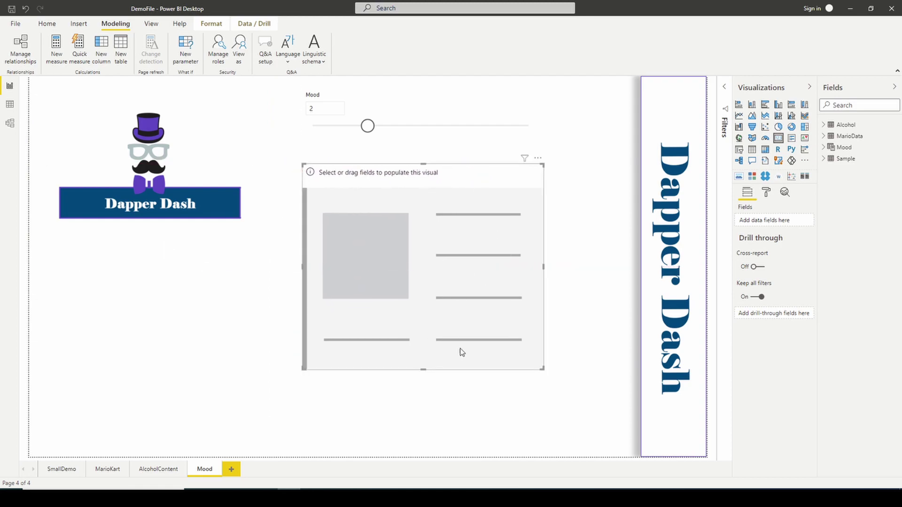
left_click_drag(422, 369, 436, 244)
left_click(823, 147)
right_click(844, 148)
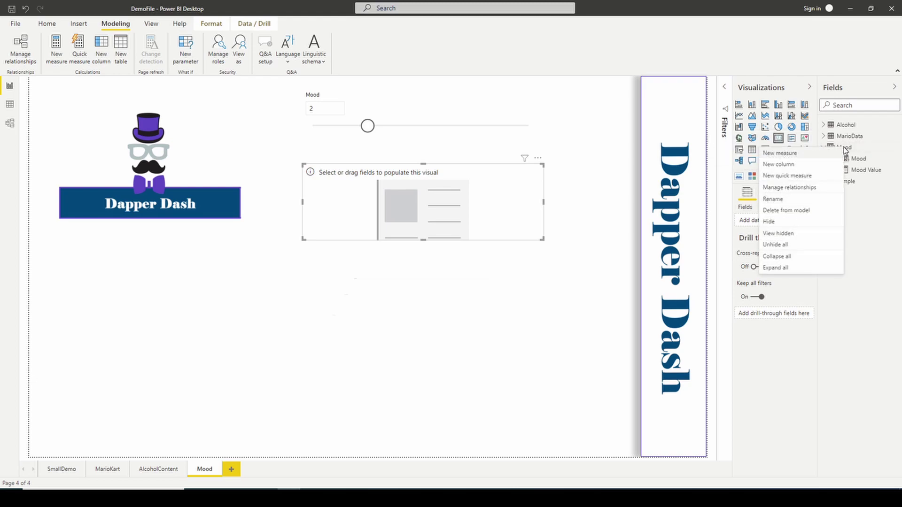
Start the column MoodIcon = SWITCH(Mood[Mood Value], 1, UNICHAR( and return to the Unicode table.
left_click(782, 166)
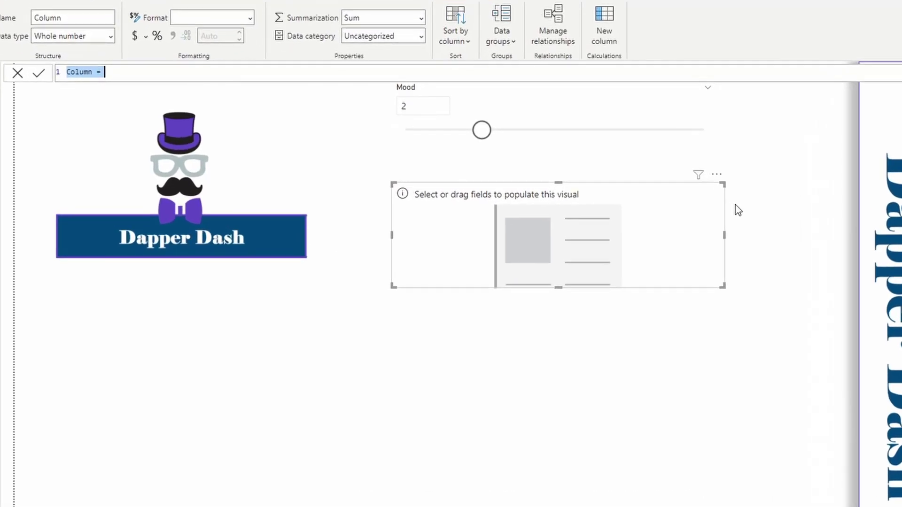
type("Mood")
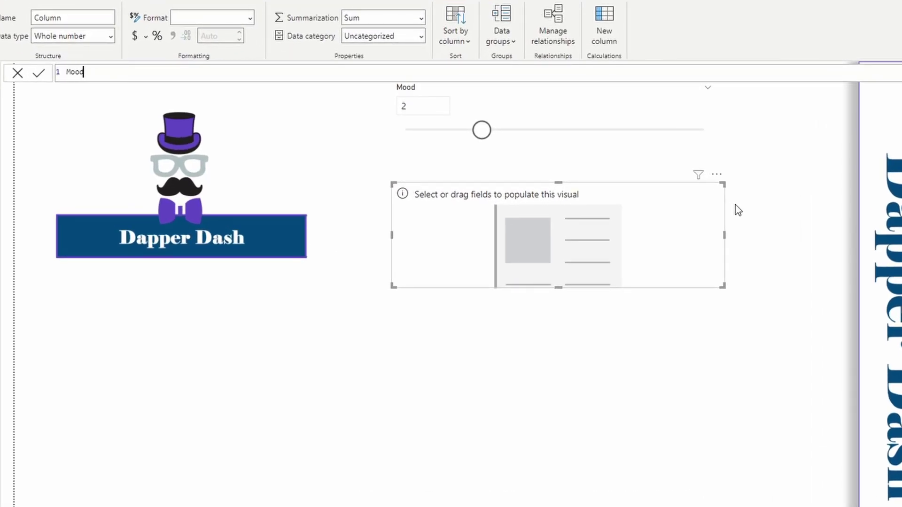
type("Icon = Sw")
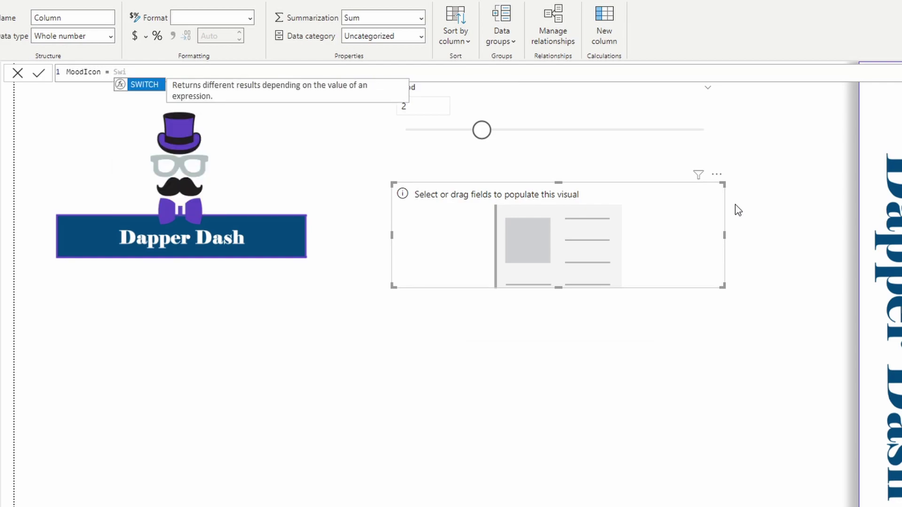
type("i")
key("Tab")
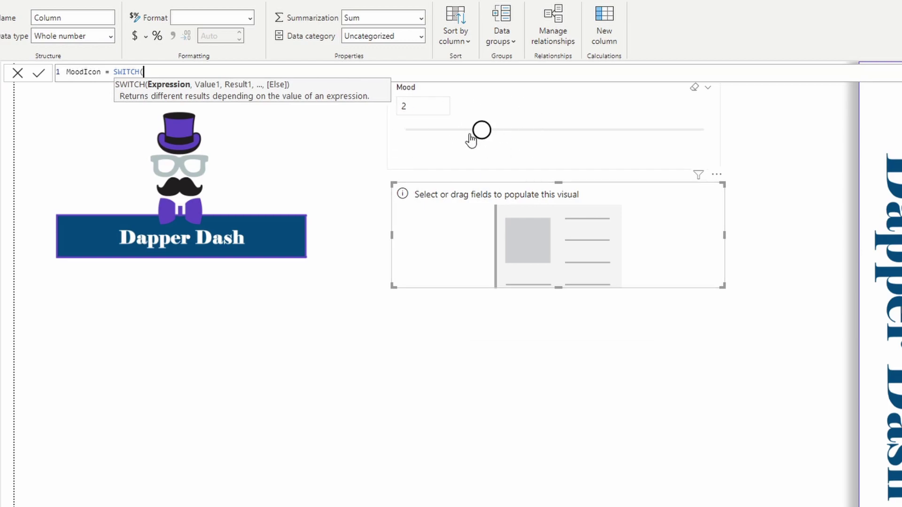
type("Mood")
key("Tab")
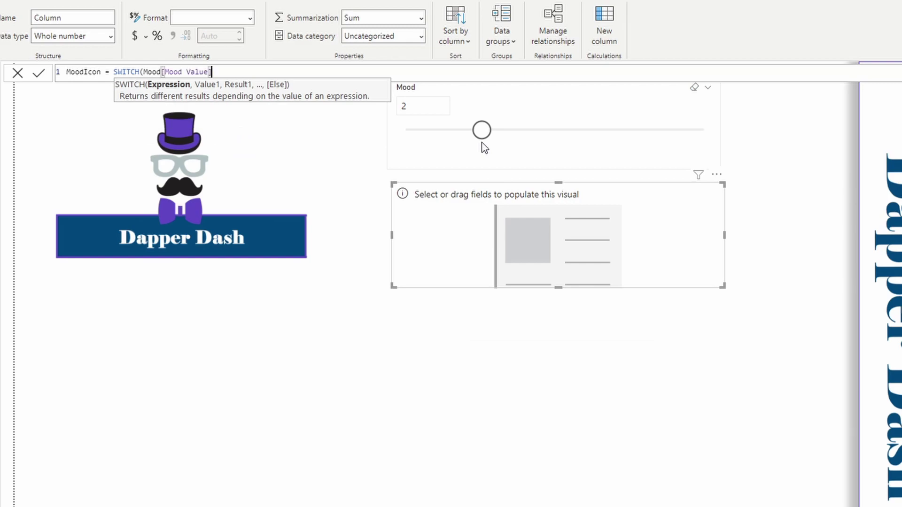
type(",")
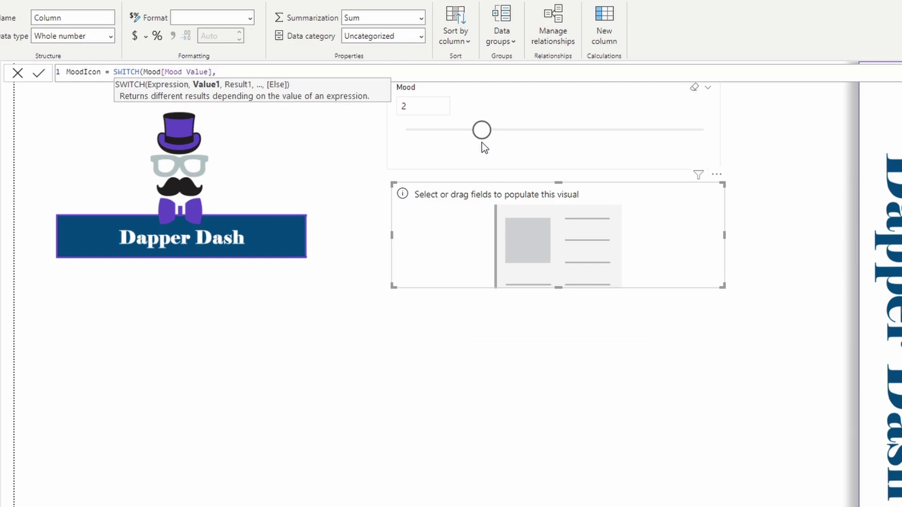
key("shift+Return")
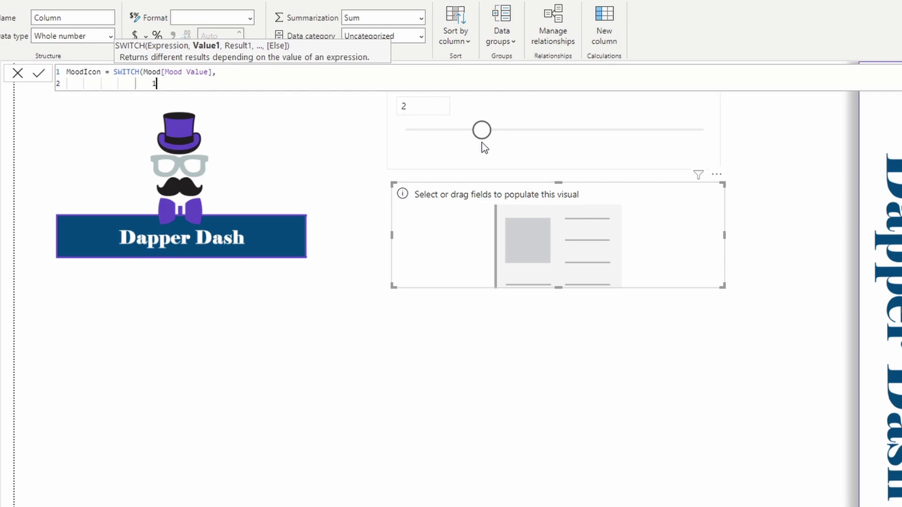
type("1,UNIC")
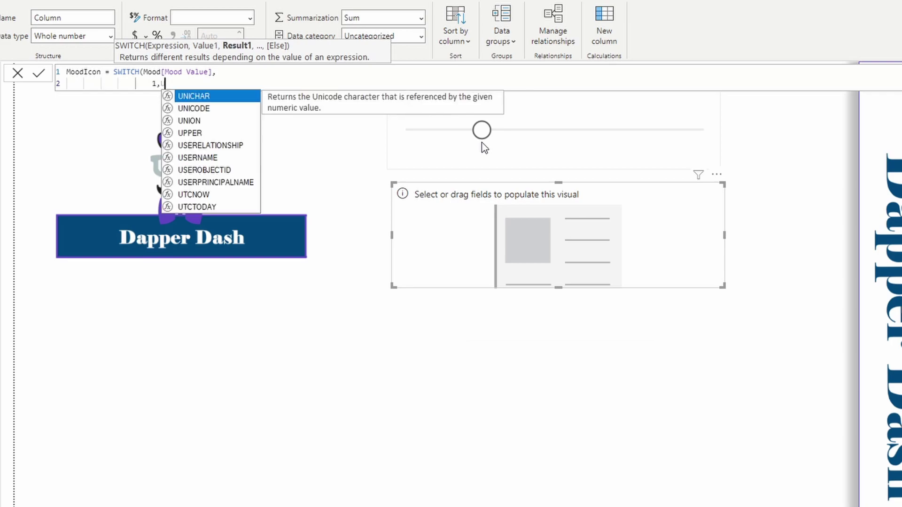
key("Tab")
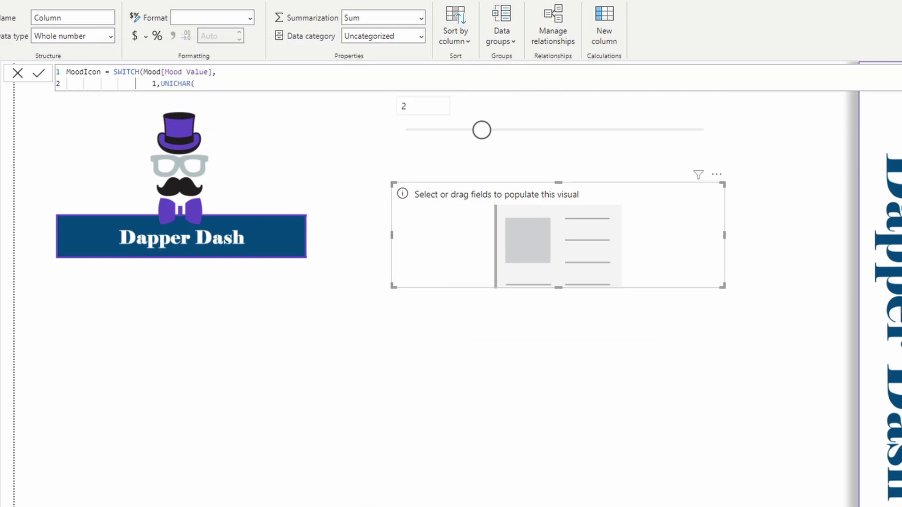
key("alt+Tab")
Complete the first SWITCH case with UNICHAR(128532), the pensive face code from the browser table.
scroll(505, 271, "down", 20)
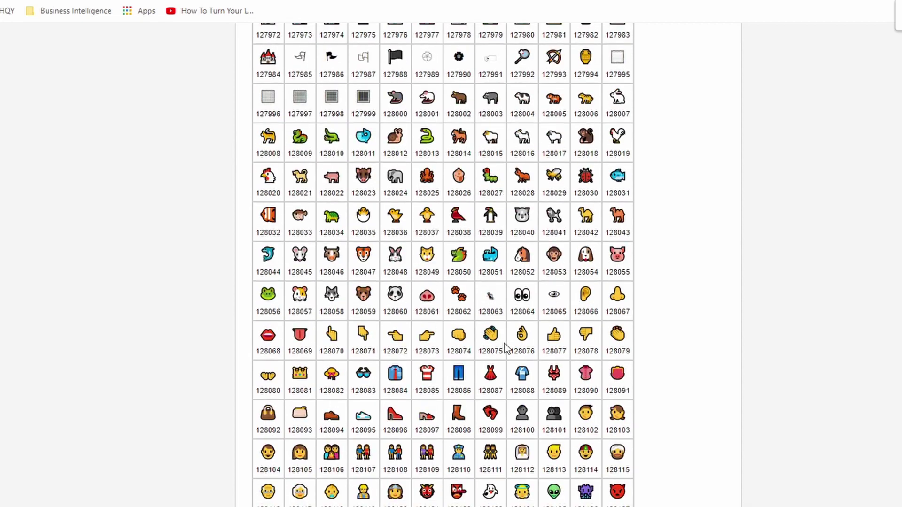
scroll(503, 363, "down", 20)
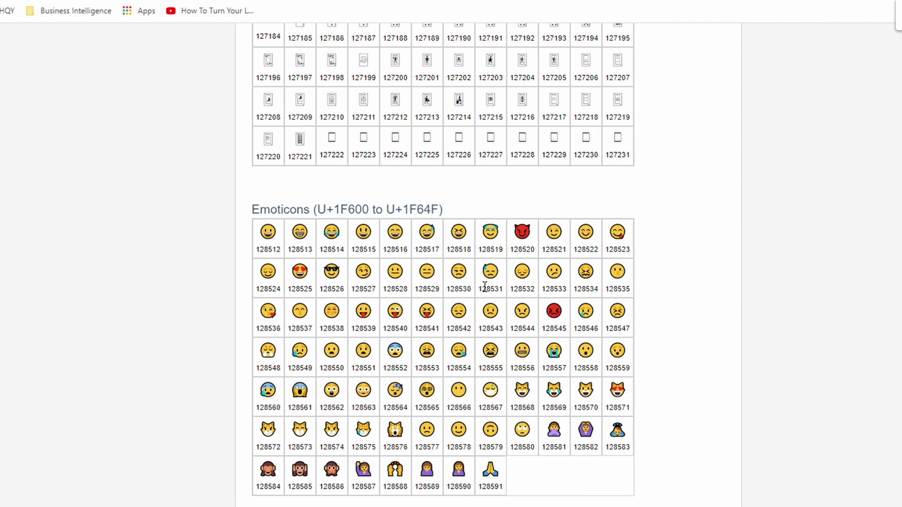
left_click_drag(511, 289, 535, 289)
key("ctrl+c")
key("alt+Tab")
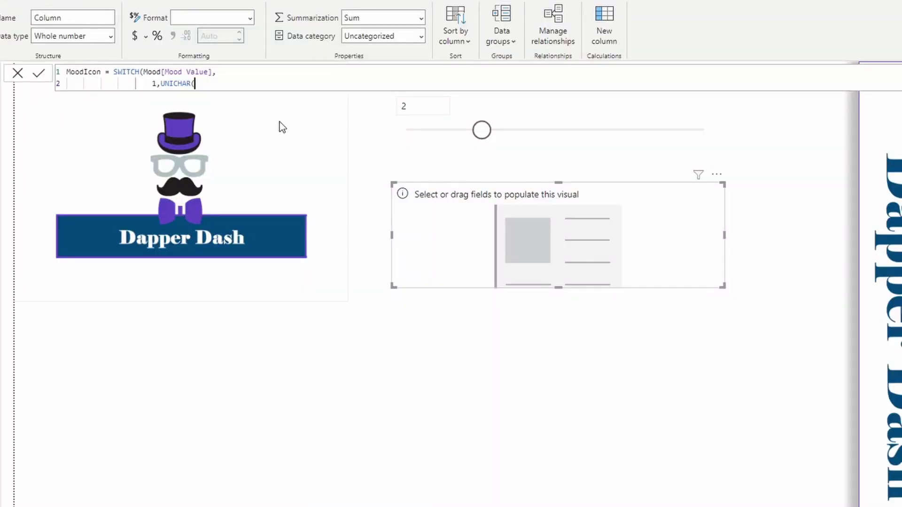
key("ctrl+v")
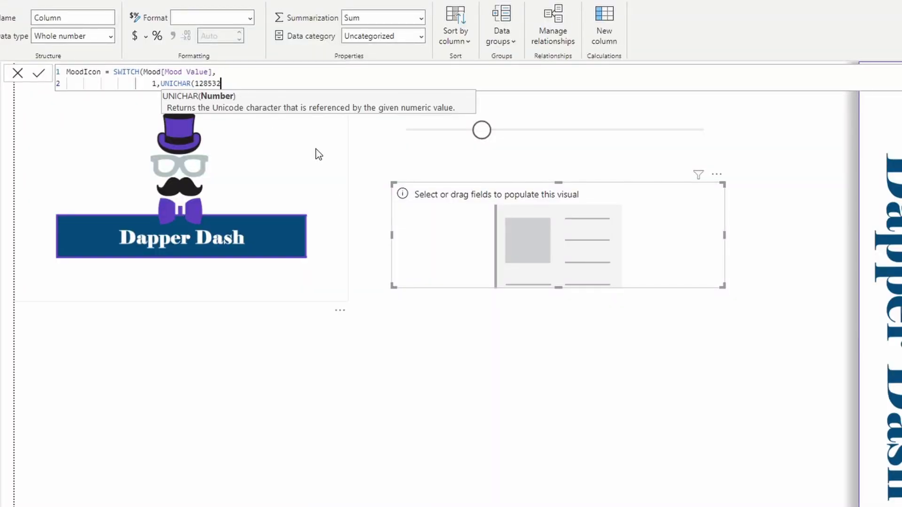
type("),")
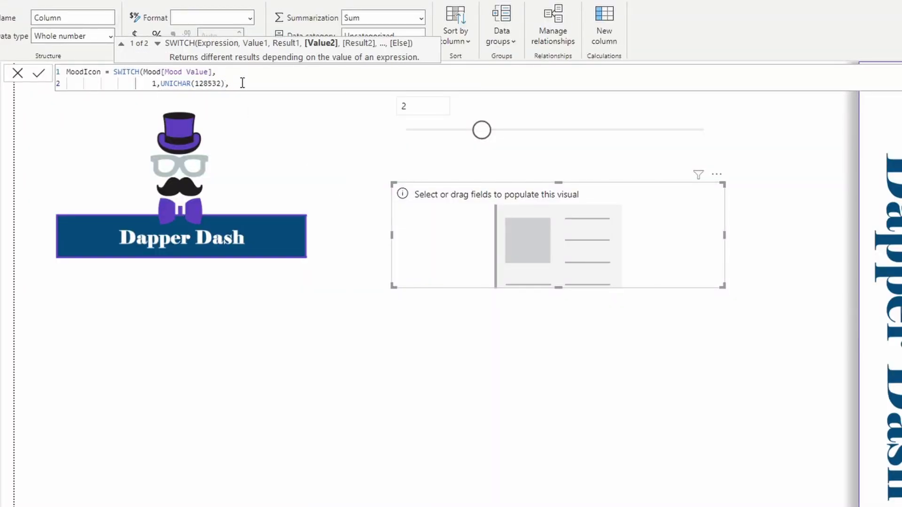
Duplicate the first case line four times for the remaining mood values.
key("shift+Left")
key("shift+Left")
key("shift+Left")
key("shift+Left")
key("shift+Left")
key("shift+Left")
key("shift+Left")
key("shift+Left")
key("shift+Left")
key("shift+Left")
key("shift+Left")
key("shift+Left")
key("shift+Left")
key("shift+Left")
key("shift+Left")
key("shift+Left")
key("shift+Left")
key("shift+Left")
key("ctrl+c")
left_click(258, 85)
key("shift+Return")
key("ctrl+v")
key("shift+Return")
key("ctrl+v")
key("shift+Return")
key("ctrl+v")
key("shift+Return")
key("ctrl+v")
Change the second case line to mood 2 with code 128530.
left_click(154, 97)
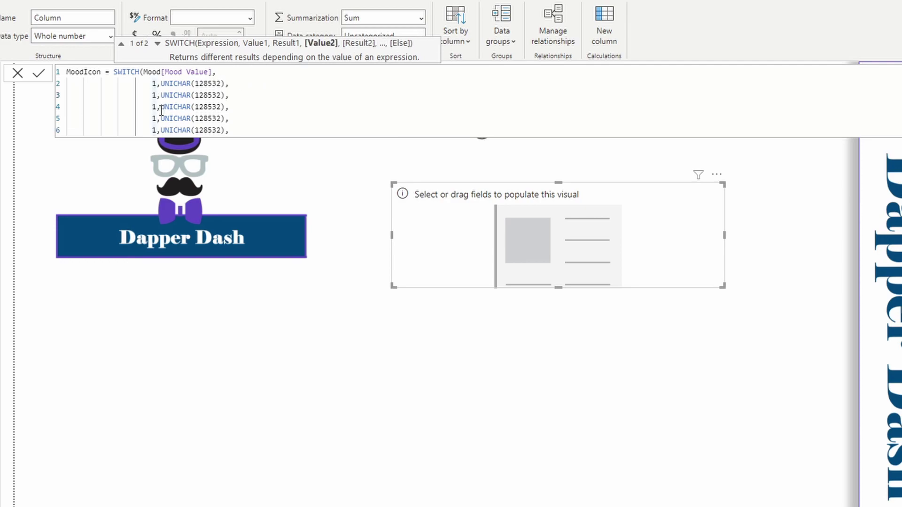
key("Delete")
type("2")
key("alt+Tab")
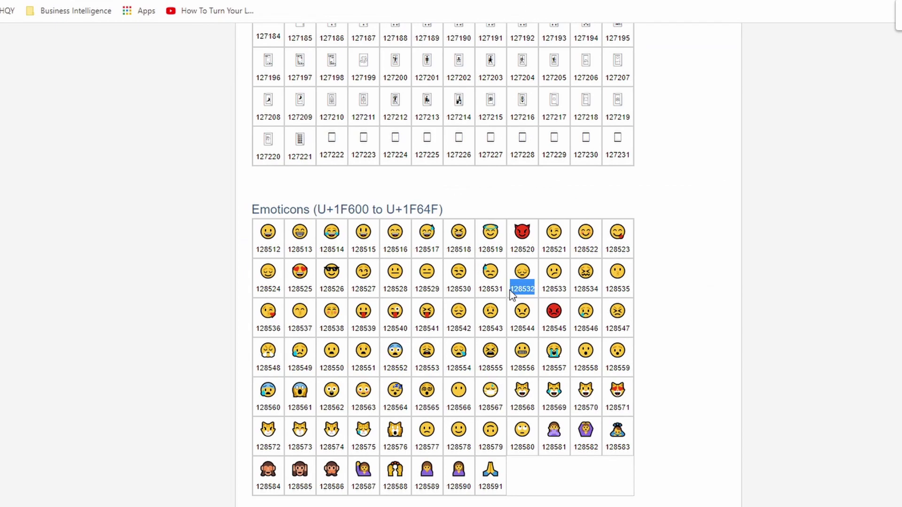
double_click(449, 290)
key("ctrl+c")
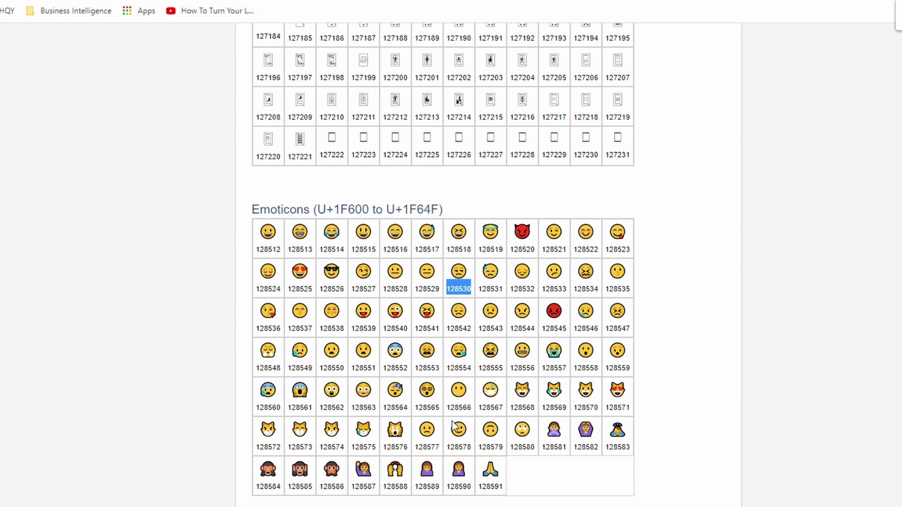
key("alt+Tab")
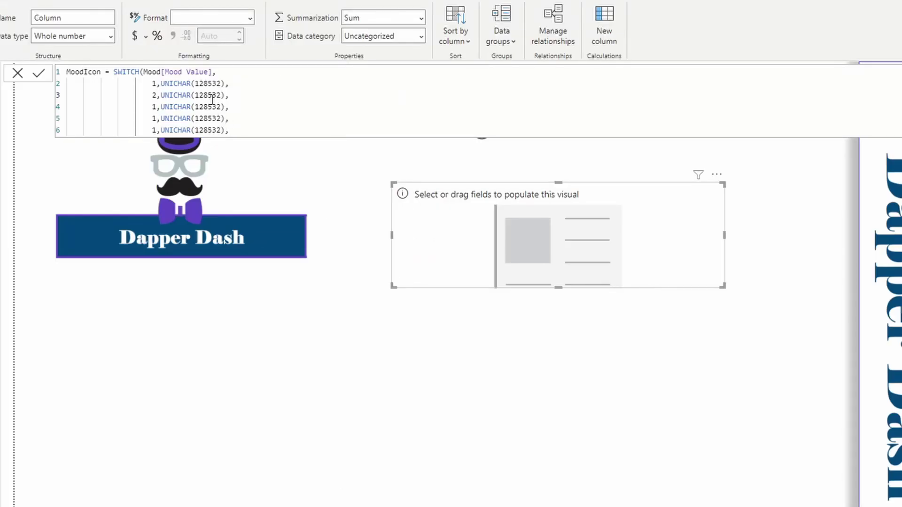
double_click(211, 95)
key("ctrl+v")
Change the third case line to mood 3 with code 128528.
left_click(153, 110)
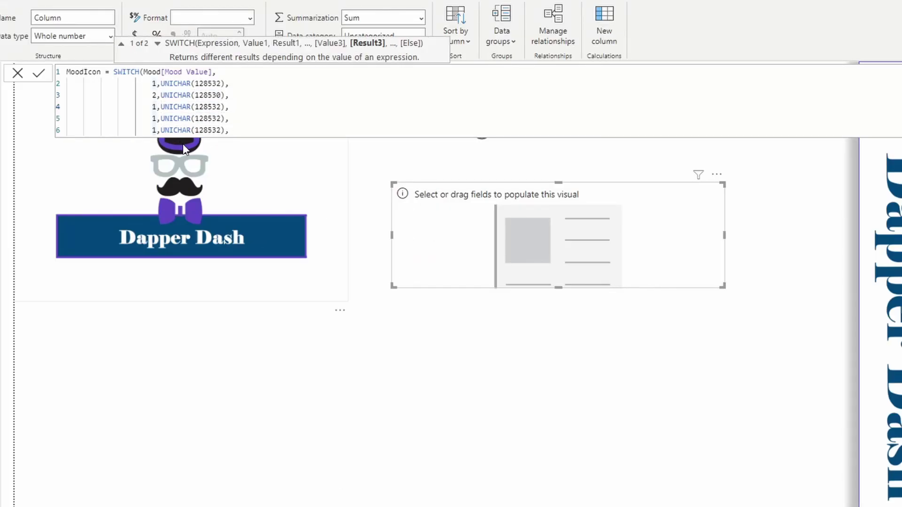
key("BackSpace")
type("3")
key("alt+Tab")
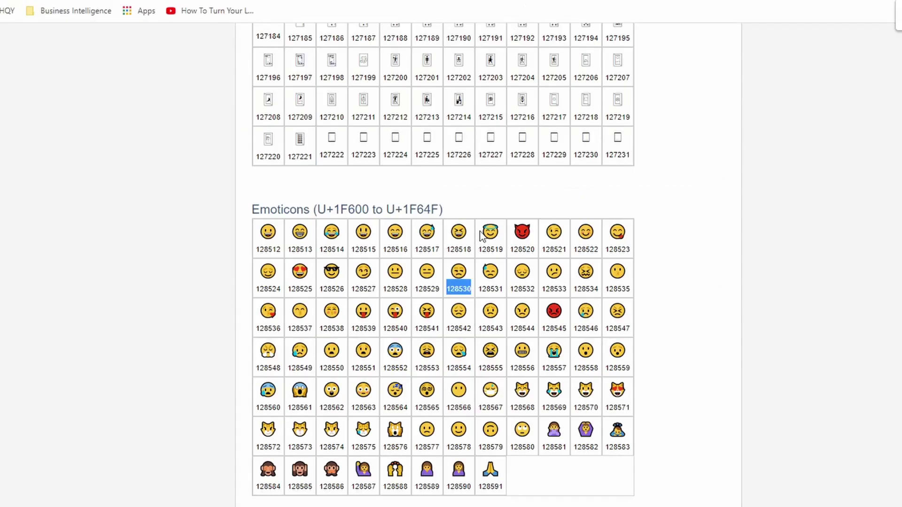
double_click(394, 288)
key("ctrl+c")
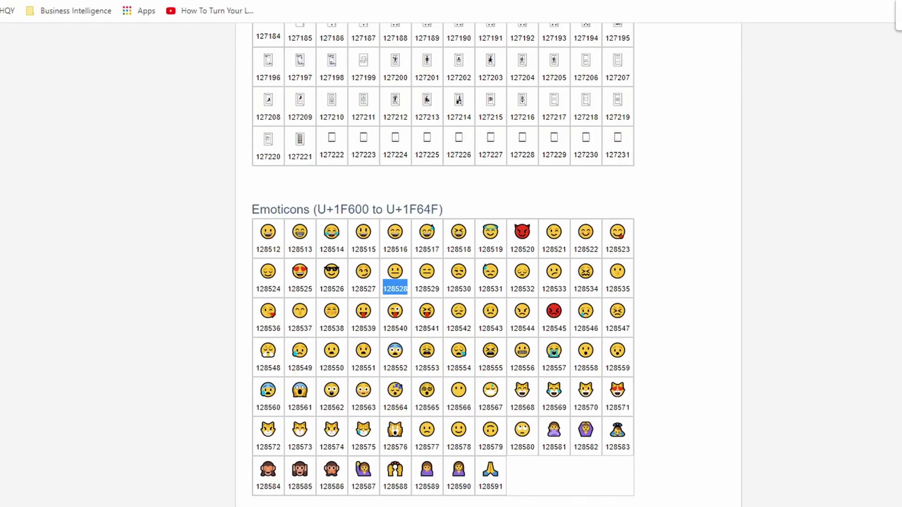
key("alt+Tab")
double_click(207, 106)
key("ctrl+v")
Change the fourth case line to mood 4 with code 128512.
key("Down")
key("Home")
key("Delete")
type("4")
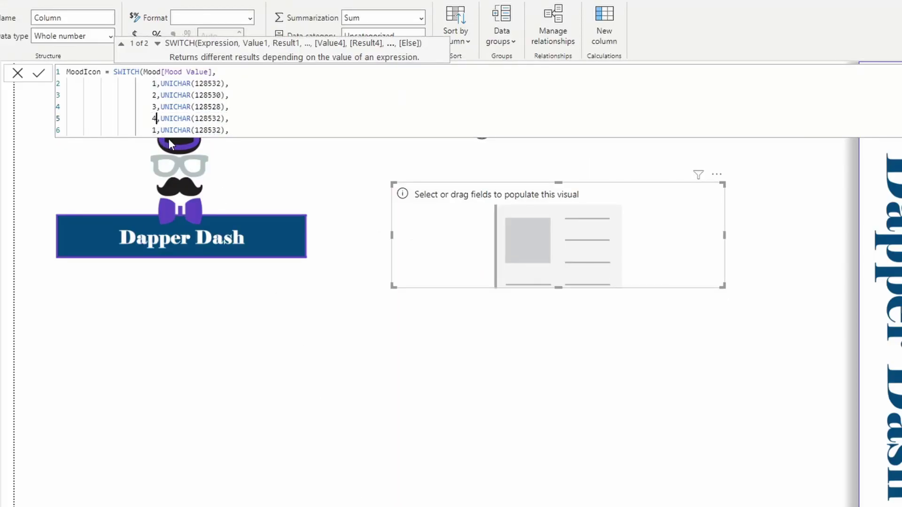
key("alt+Tab")
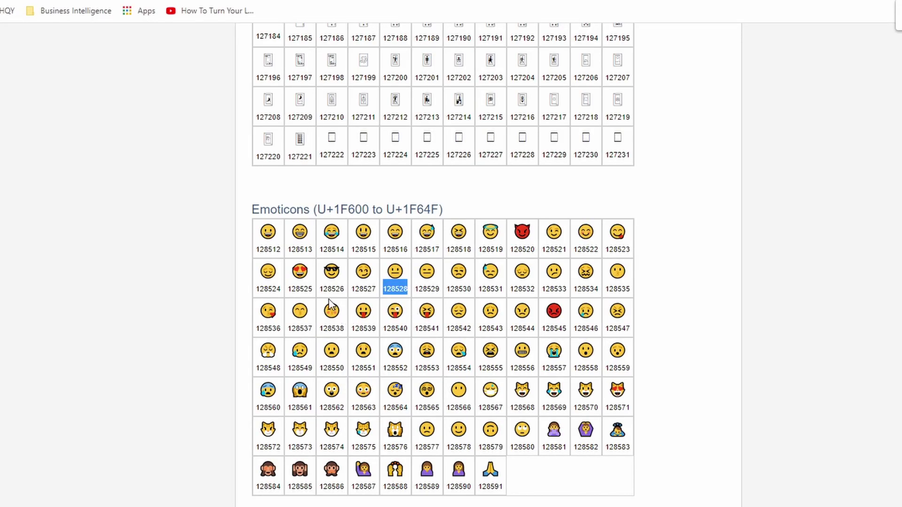
double_click(270, 250)
key("ctrl+c")
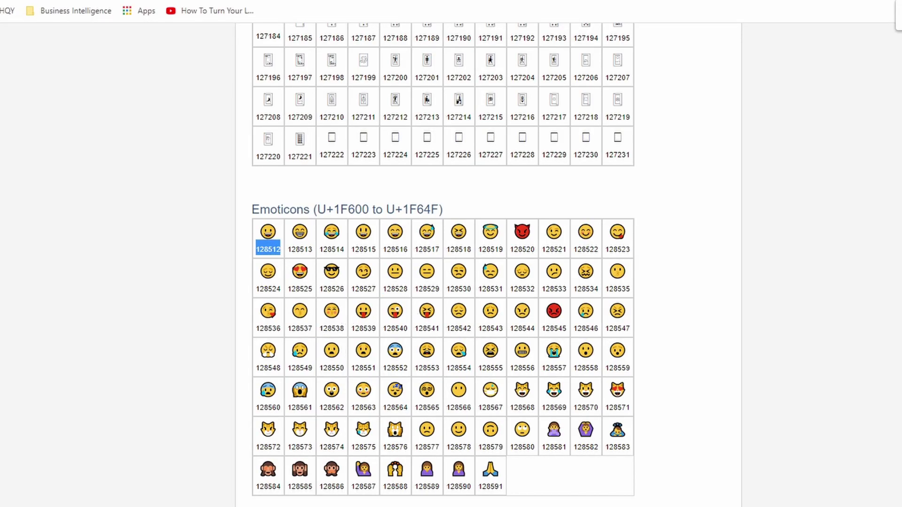
key("alt+Tab")
double_click(210, 118)
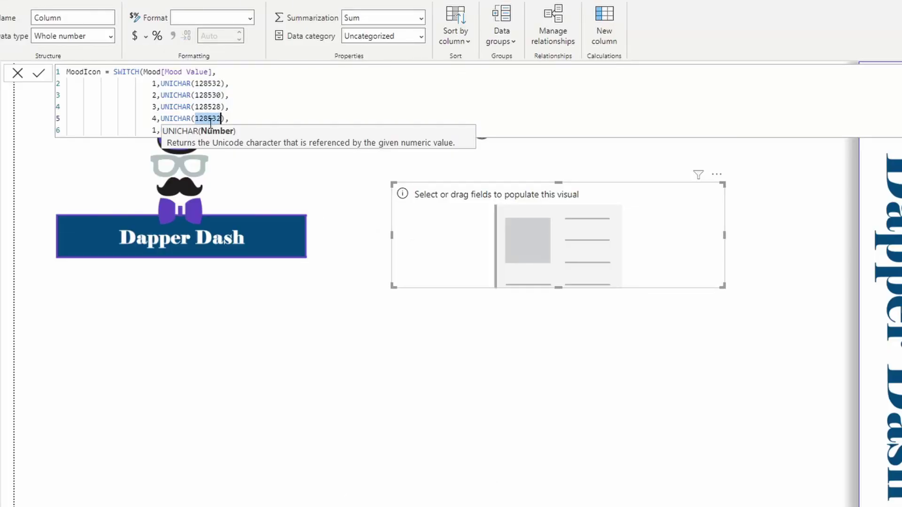
key("ctrl+v")
Change the fifth case line to mood 5 with code 128513.
key("End")
left_click(155, 130)
key("BackSpace")
type("5")
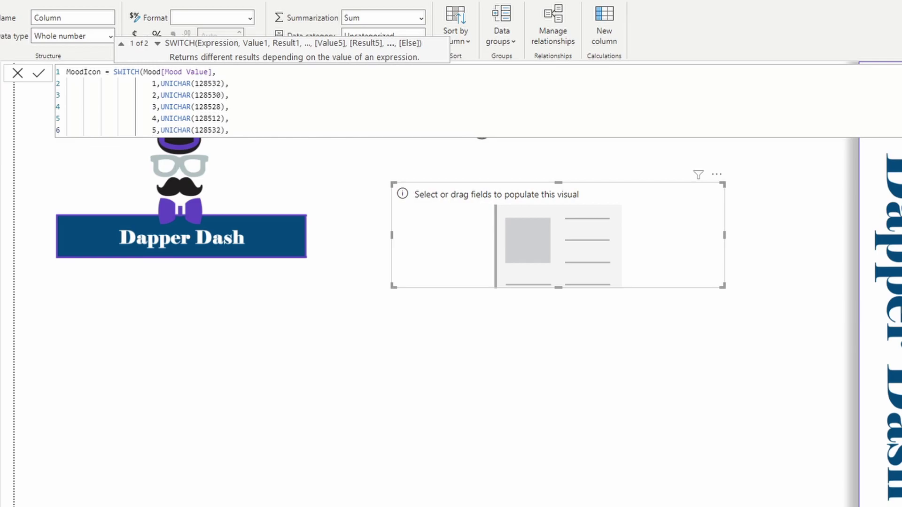
key("alt+Tab")
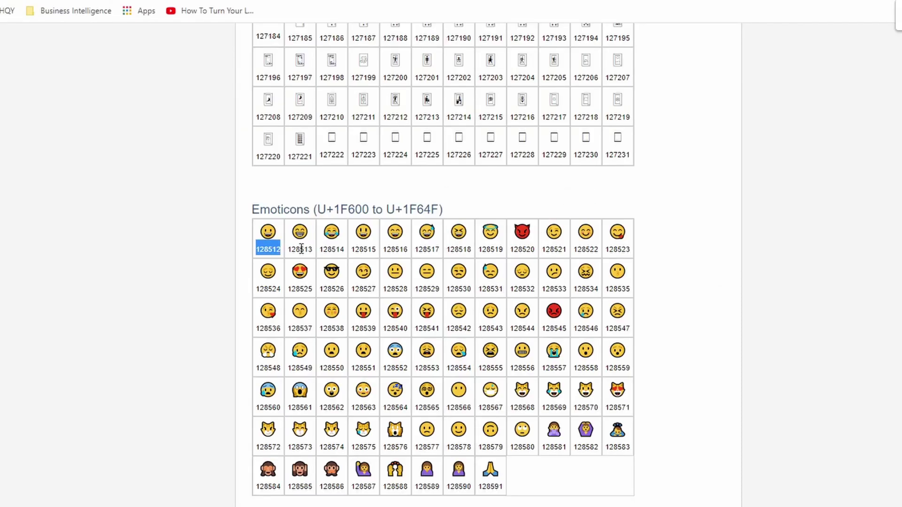
double_click(302, 249)
key("ctrl+c")
key("alt+Tab")
double_click(207, 130)
key("ctrl+v")
Add UNICHAR(128513) as the default, close the parentheses and commit the MoodIcon column.
left_click(261, 130)
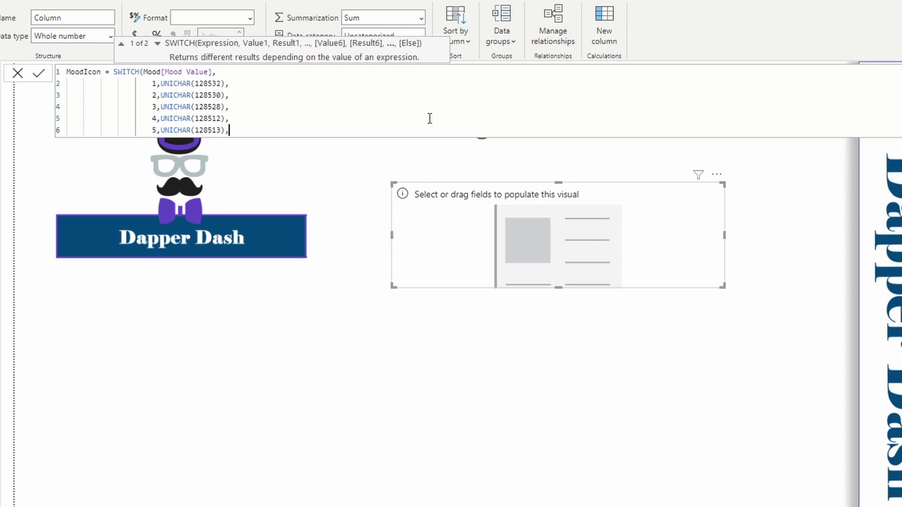
type("UNICHAR(")
key("Tab")
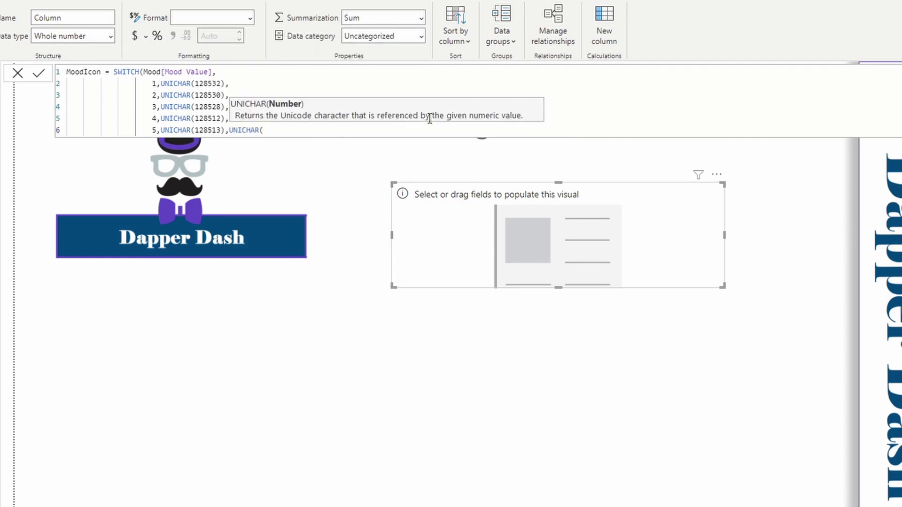
type("128513))")
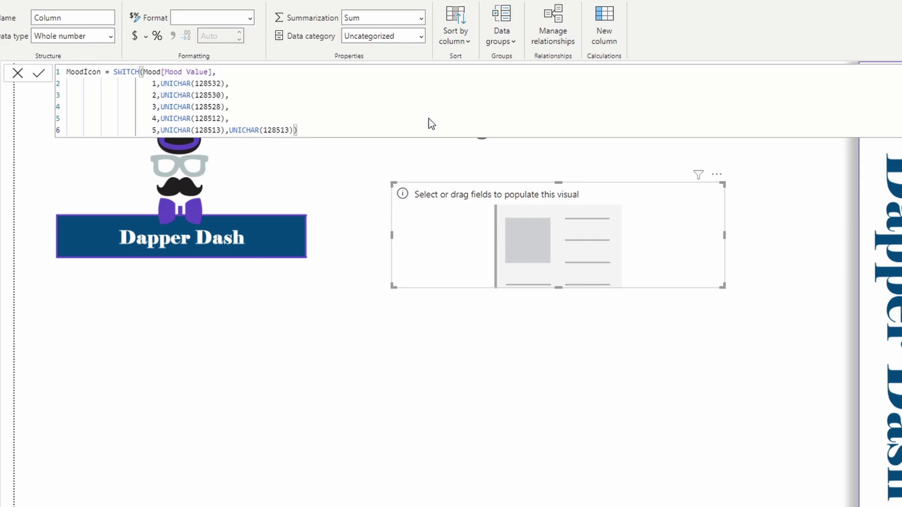
key("Return")
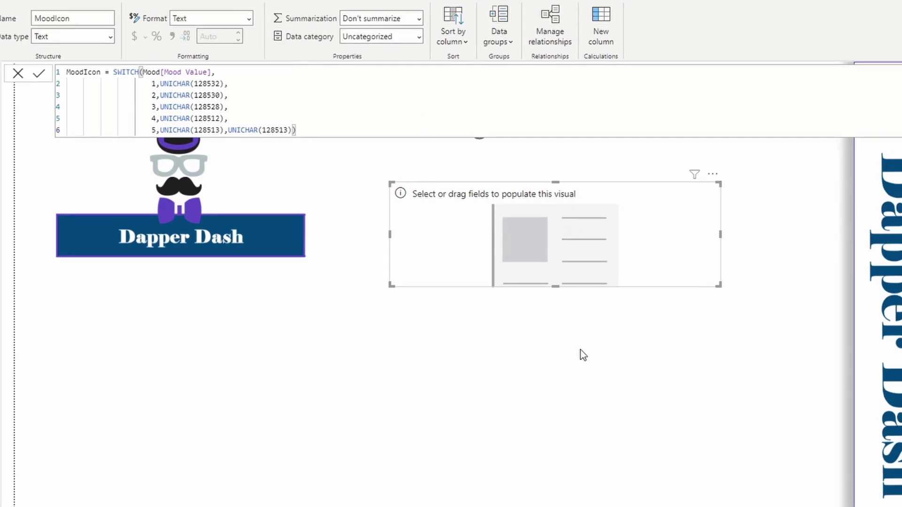
Set the Mood slider to 1 and add MoodIcon to the empty card visual.
left_click_drag(402, 125, 312, 131)
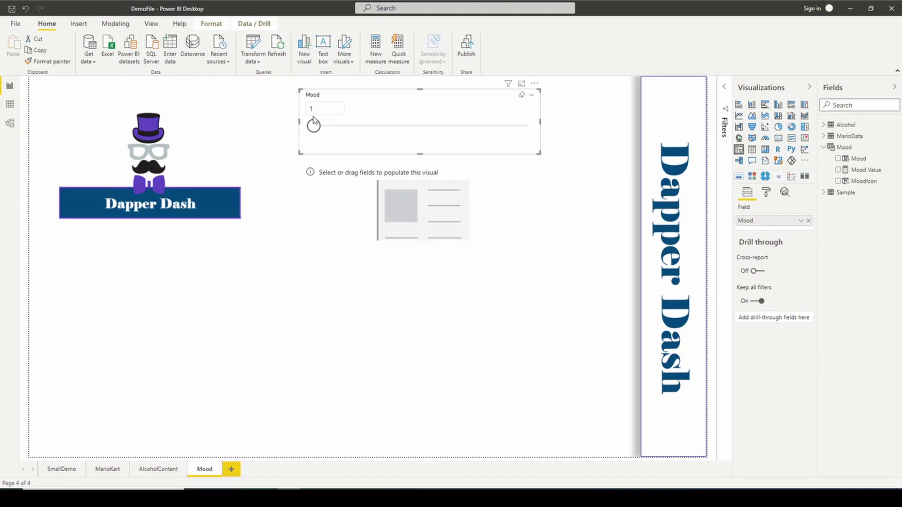
left_click(460, 186)
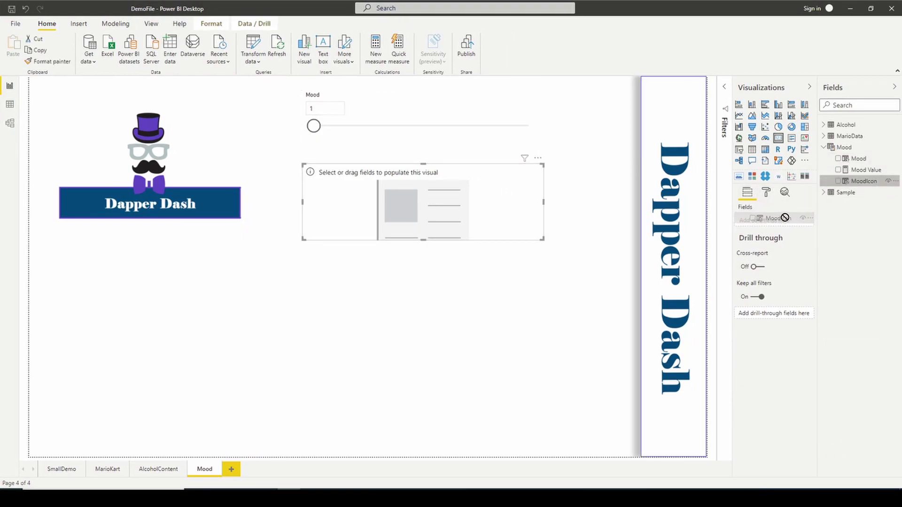
left_click_drag(784, 217, 784, 220)
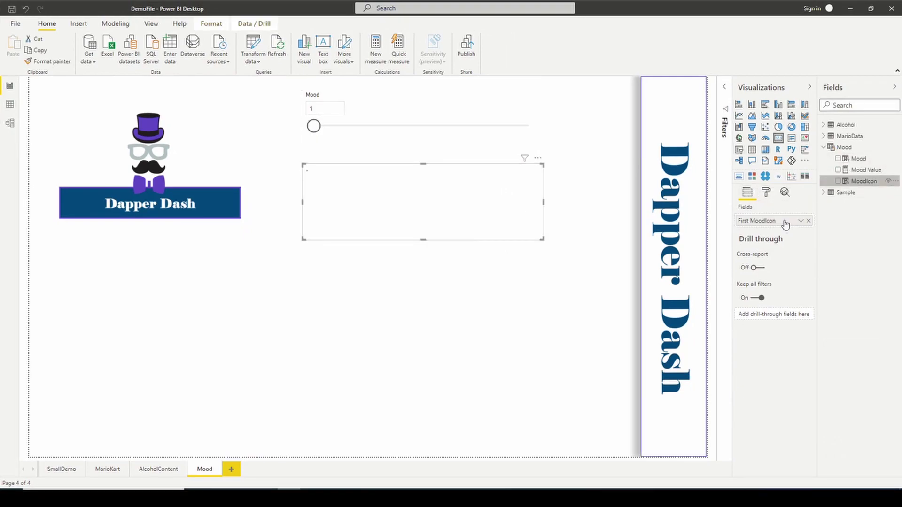
Turn off the emoji card's category label and background.
left_click(766, 192)
left_click(792, 263)
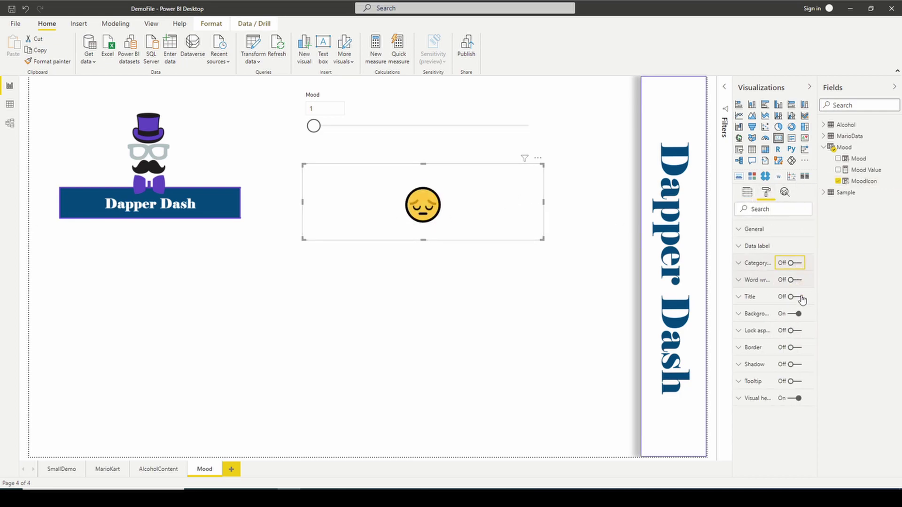
left_click(797, 313)
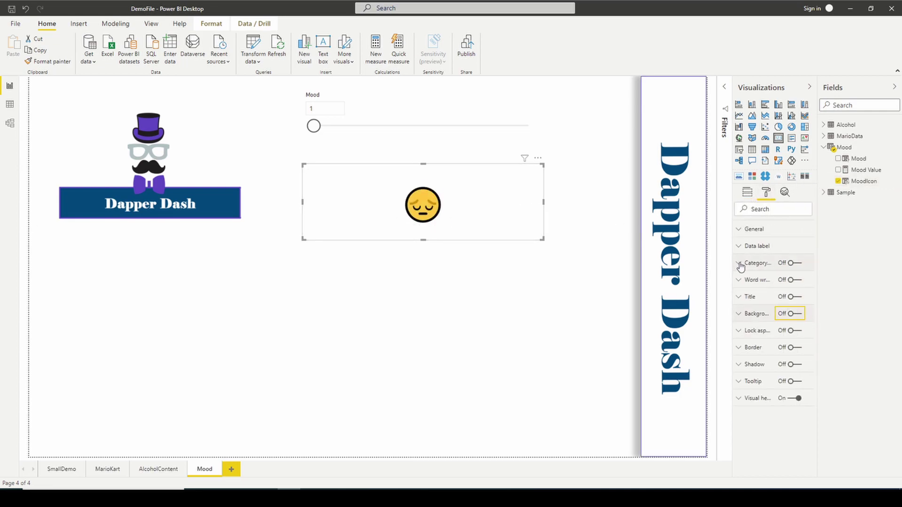
left_click(500, 282)
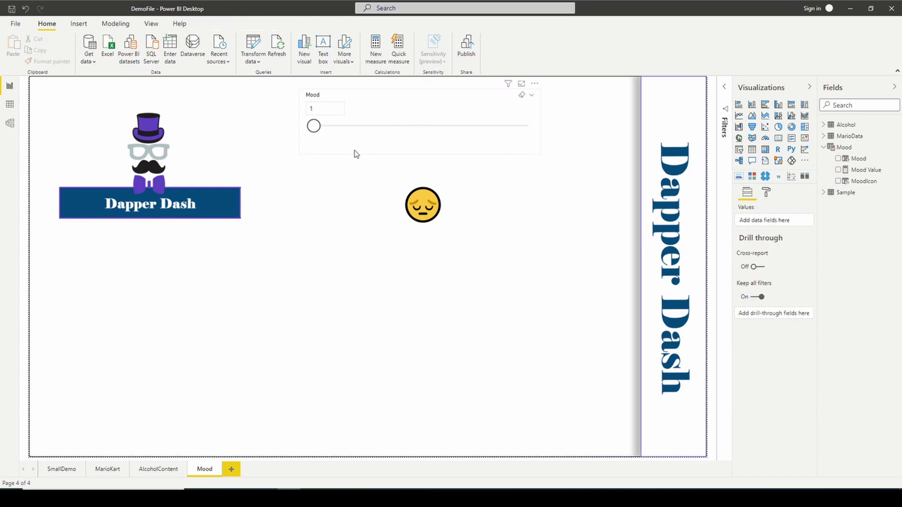
Step the Mood slider through 2, 3, 4 and 5, then back to 3.
left_click(314, 130)
left_click(342, 134)
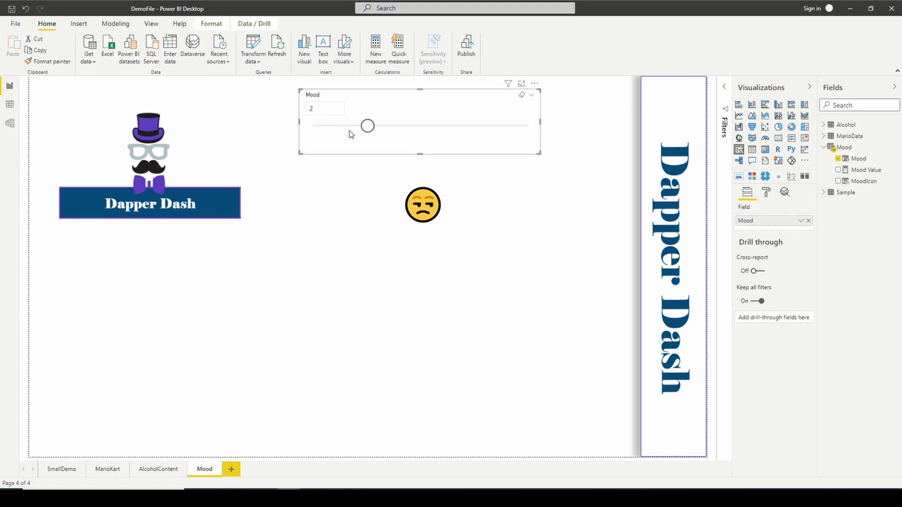
left_click(400, 131)
left_click(460, 134)
left_click_drag(472, 129, 312, 129)
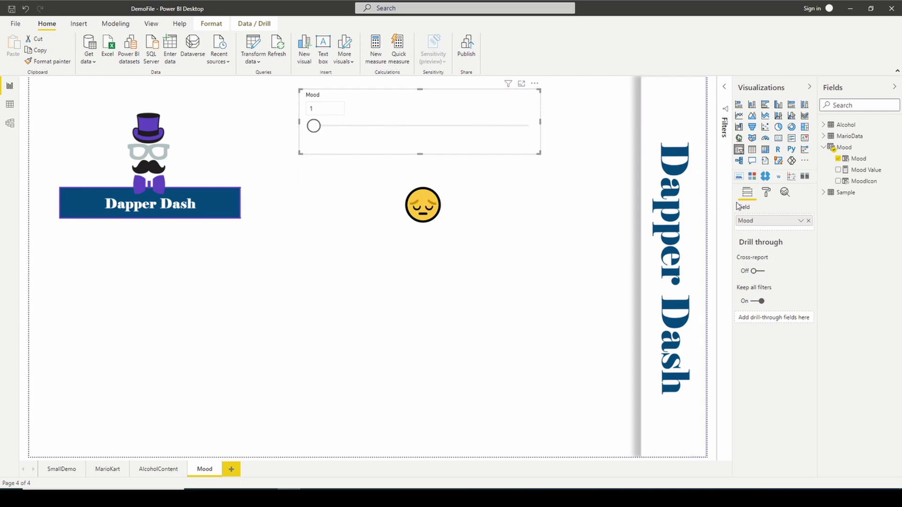
Review the MoodIcon DAX formula, then slide Mood between 5 and 3, ending at 4.
left_click(863, 181)
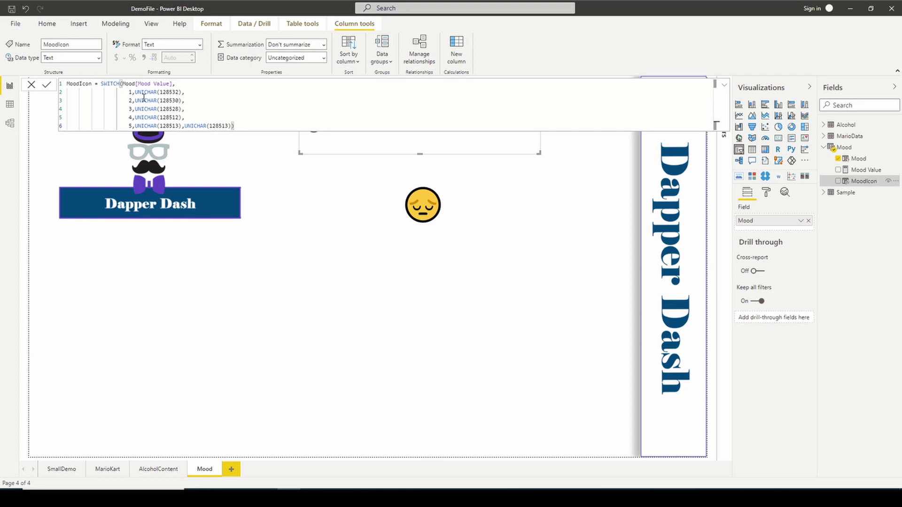
left_click(349, 239)
left_click_drag(312, 125, 512, 136)
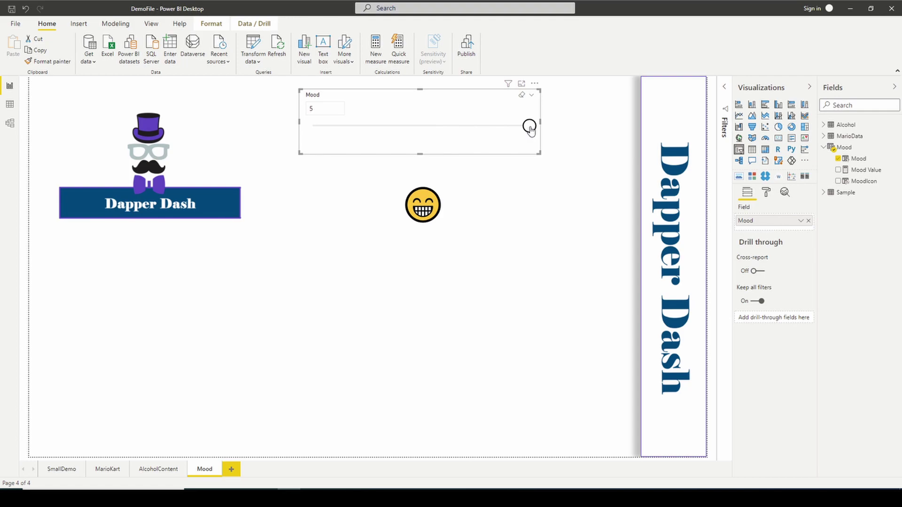
left_click_drag(530, 129, 439, 139)
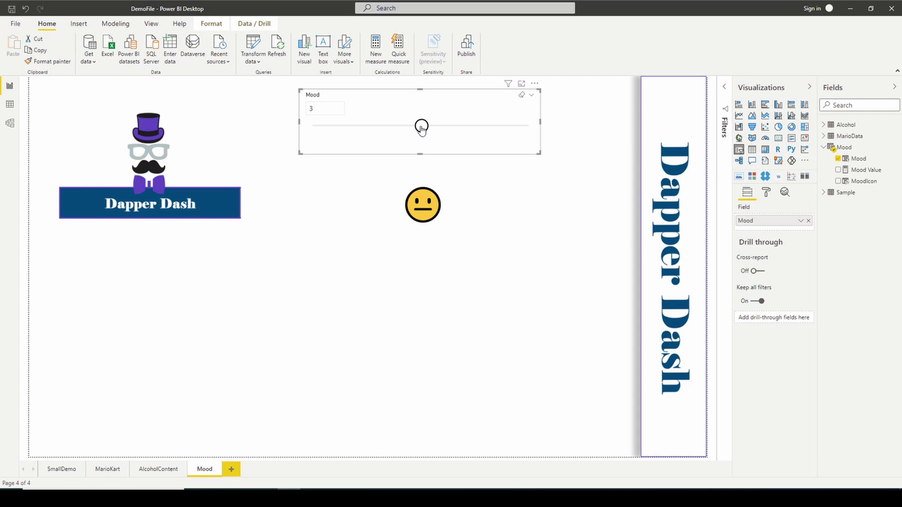
left_click_drag(422, 127, 474, 127)
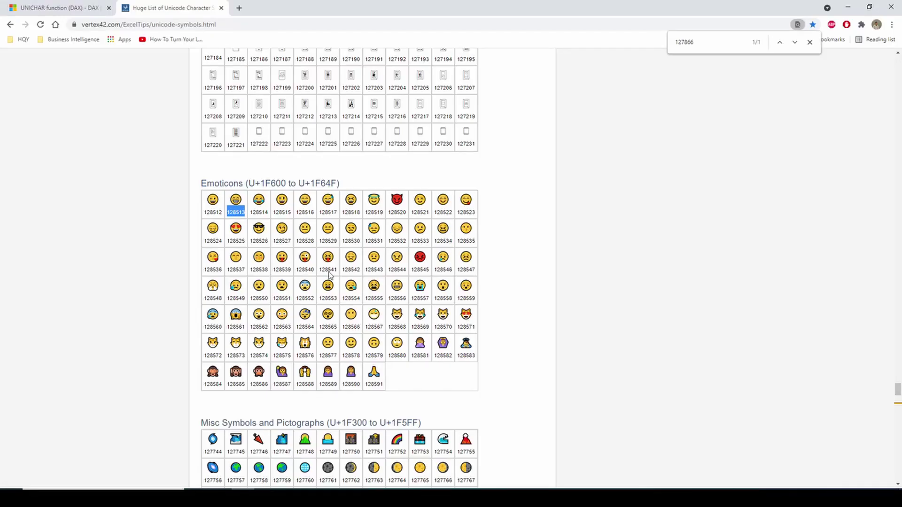
Scroll down and back up through the Vertex42 Unicode emoji code table.
scroll(321, 220, "down", 14)
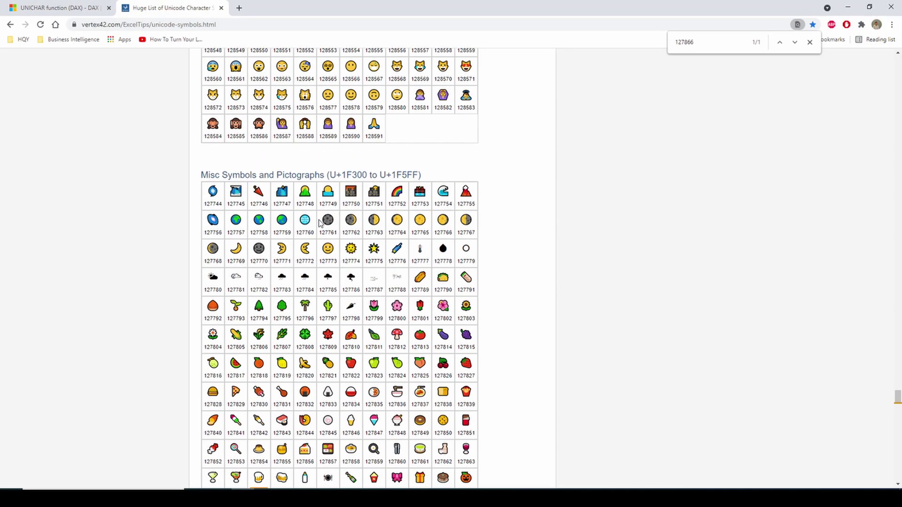
scroll(319, 222, "down", 20)
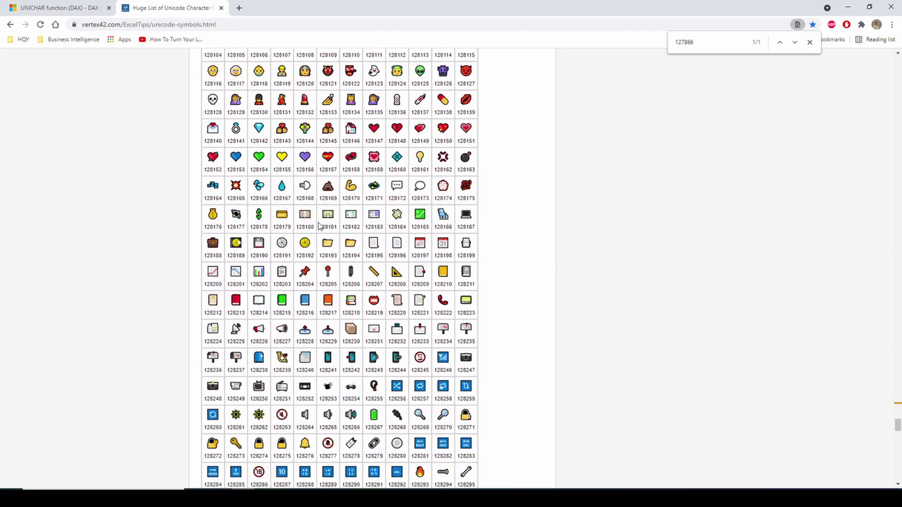
scroll(317, 234, "down", 15)
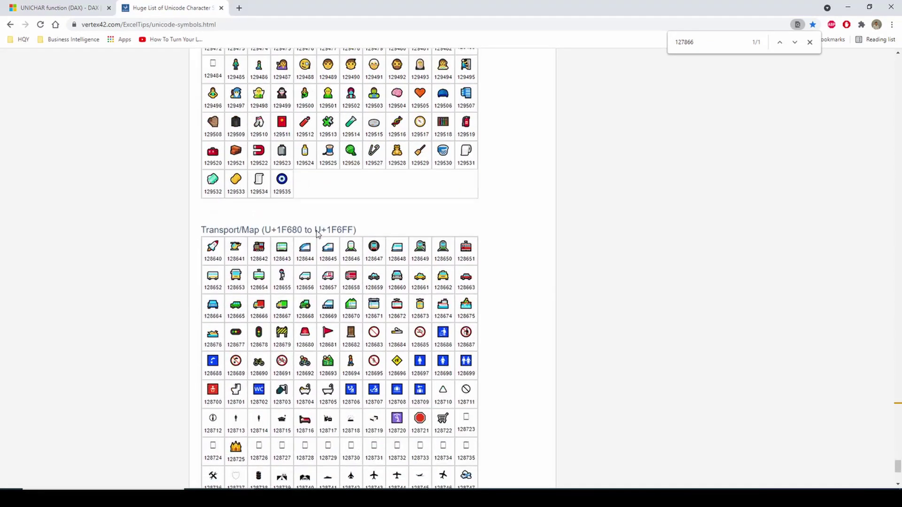
scroll(317, 234, "up", 11)
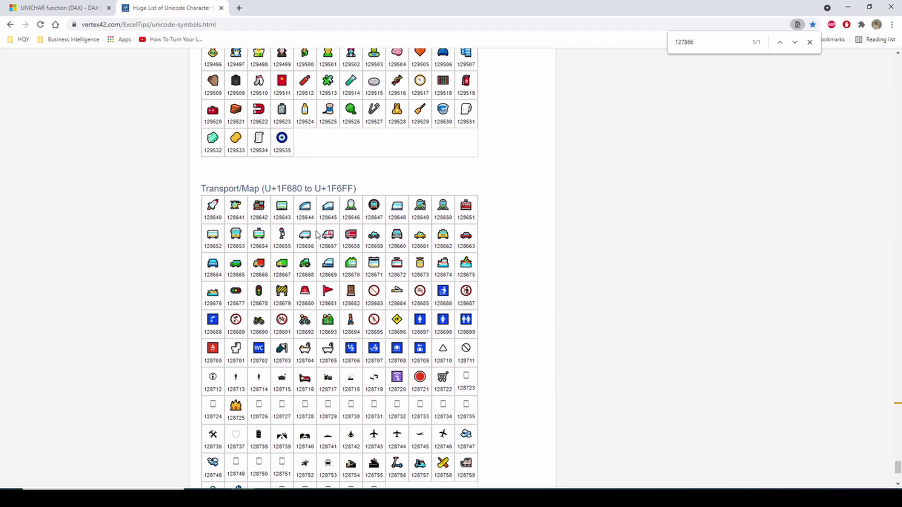
scroll(317, 234, "up", 5)
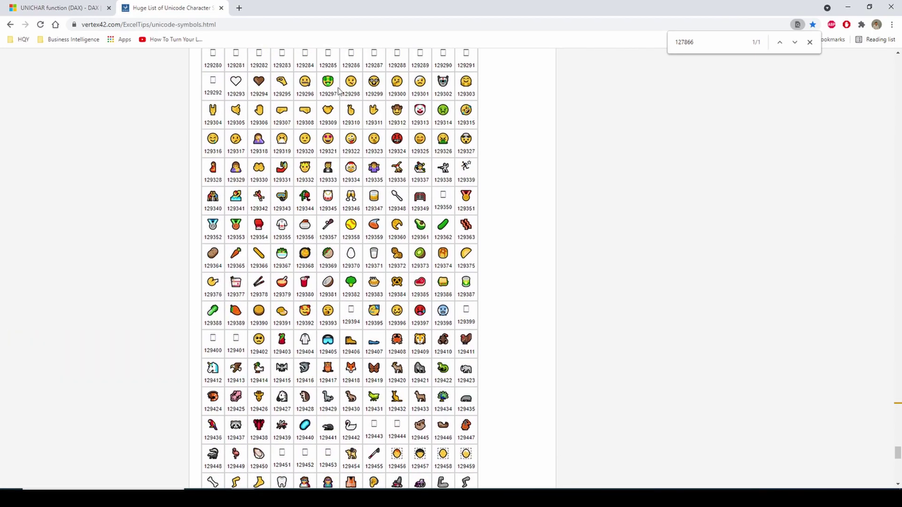
scroll(341, 191, "up", 20)
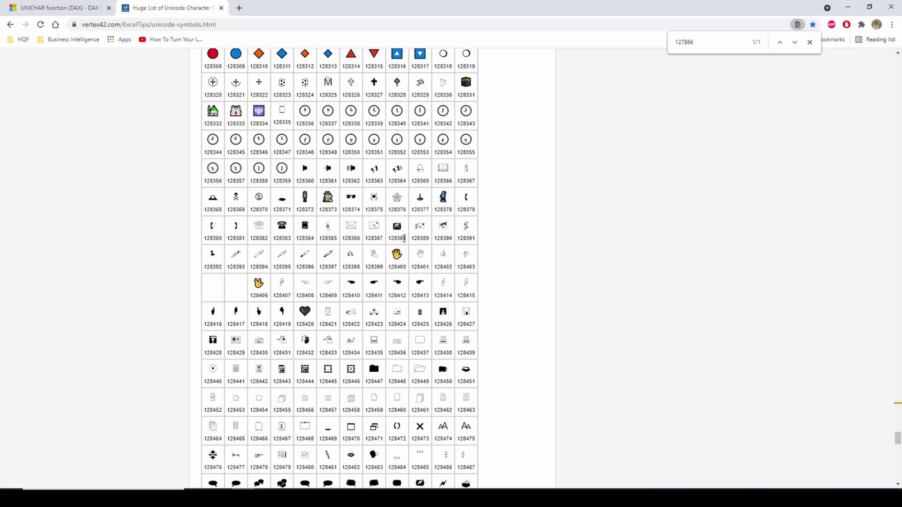
scroll(404, 239, "up", 4)
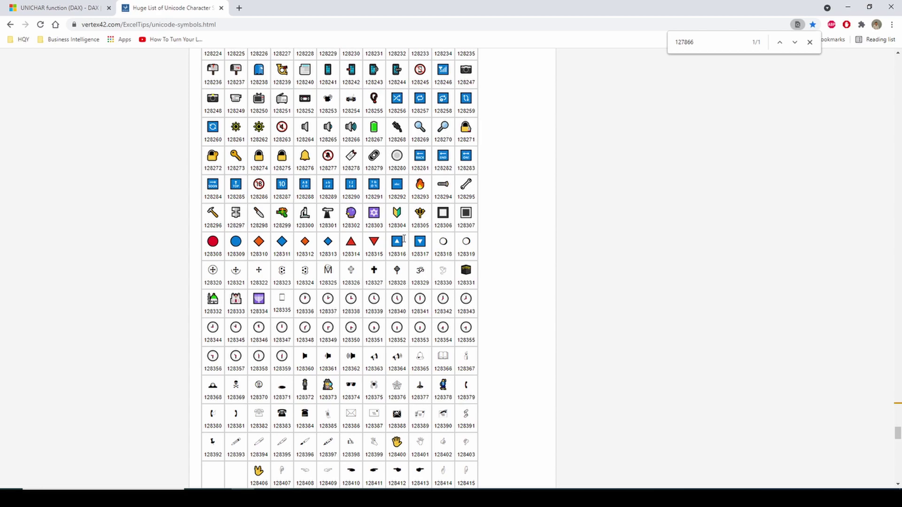
scroll(404, 239, "up", 4)
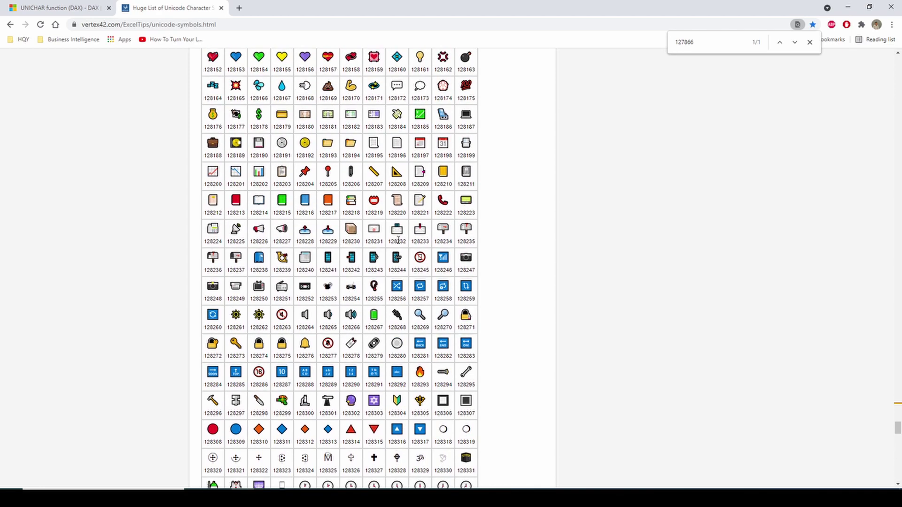
scroll(398, 240, "up", 13)
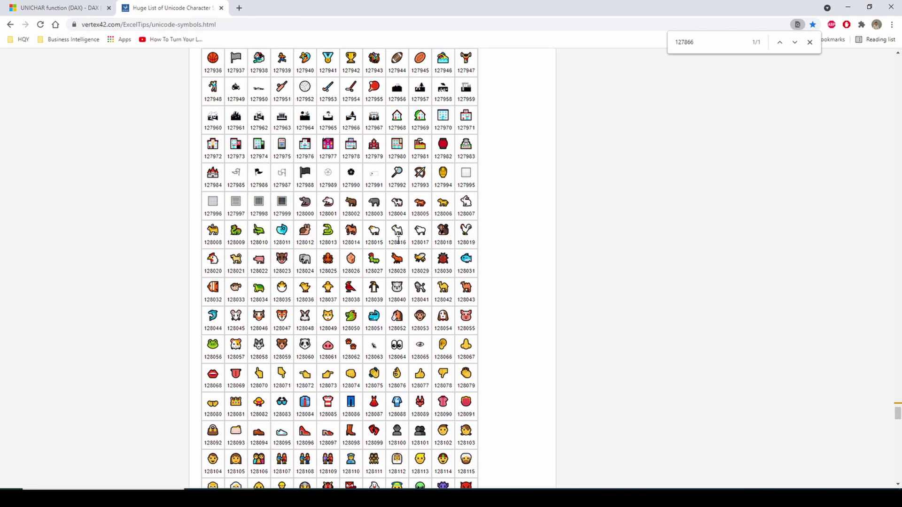
Lower the Mood slider, then on the MarioKart page compare Wario (left) against Birdo (right).
left_click(289, 489)
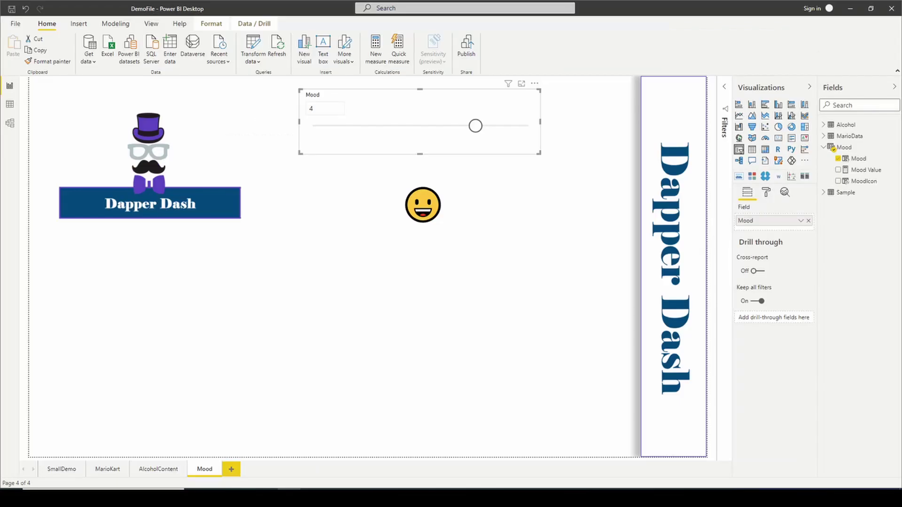
left_click_drag(477, 127, 315, 129)
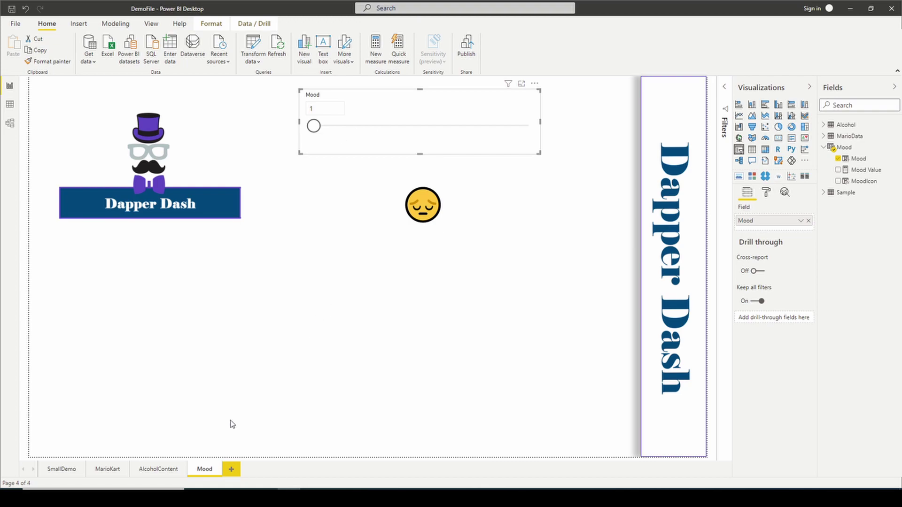
left_click(115, 469)
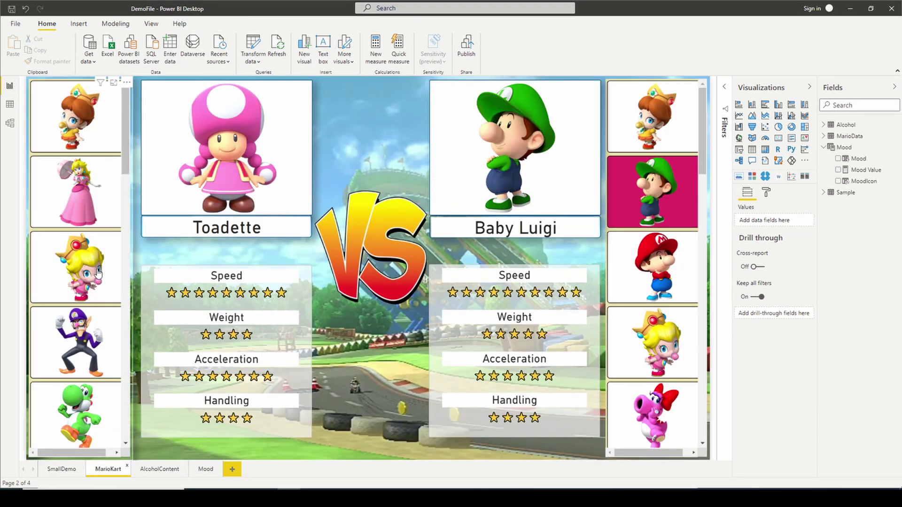
scroll(99, 273, "down", 3)
scroll(94, 289, "down", 4)
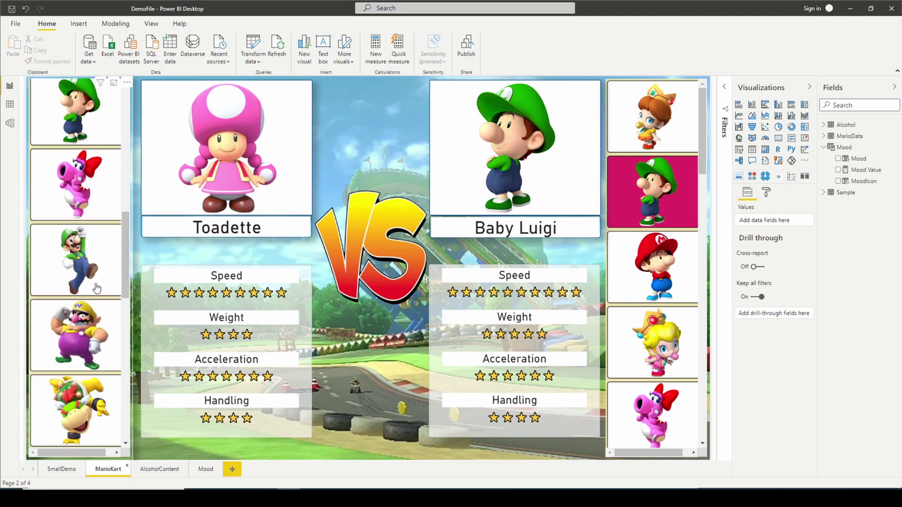
left_click(87, 332)
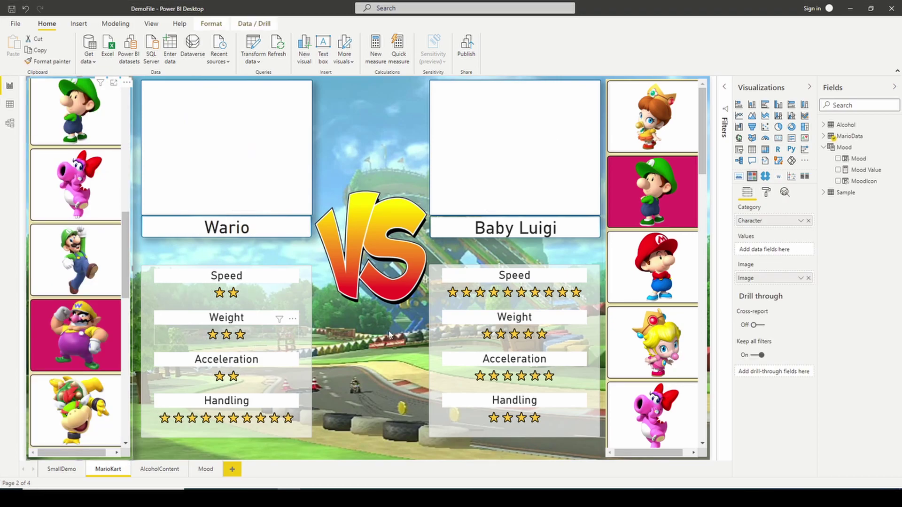
scroll(657, 263, "down", 3)
left_click(664, 265)
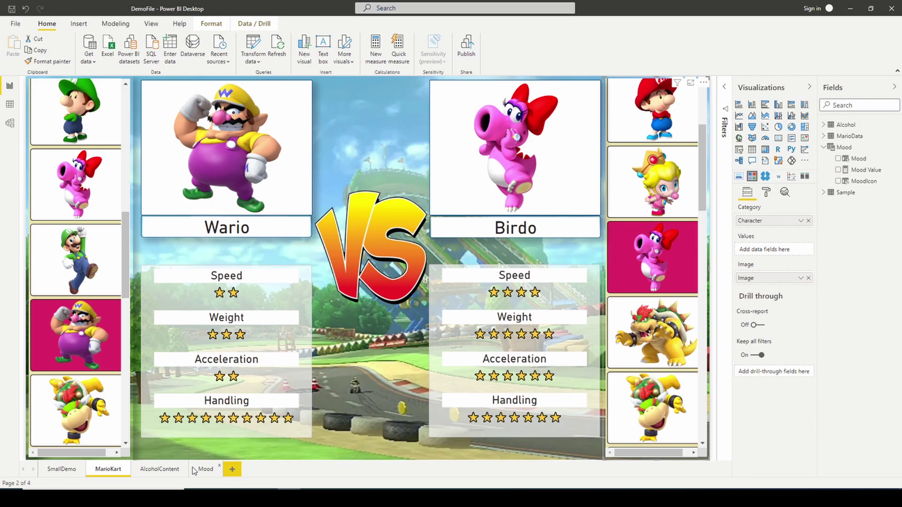
Back on the Mood page, raise the Mood slicer from 1 to 2.
left_click(205, 472)
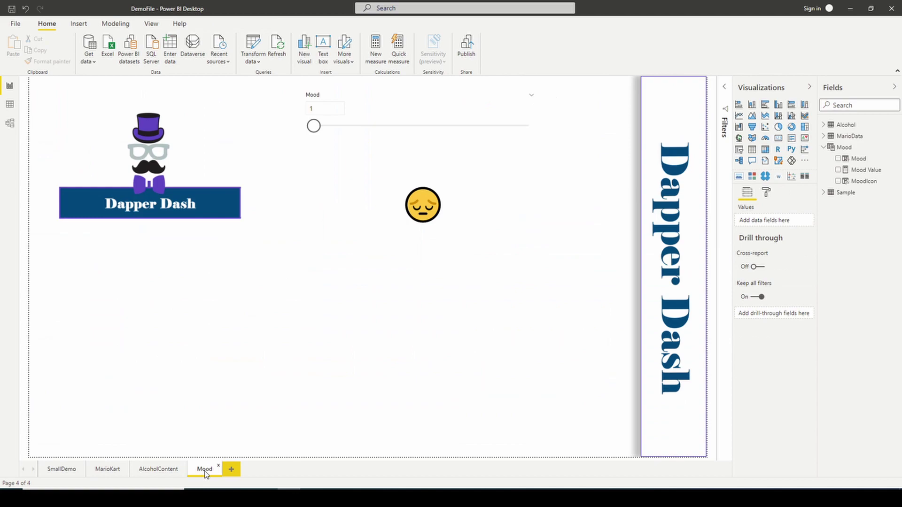
left_click_drag(313, 126, 355, 129)
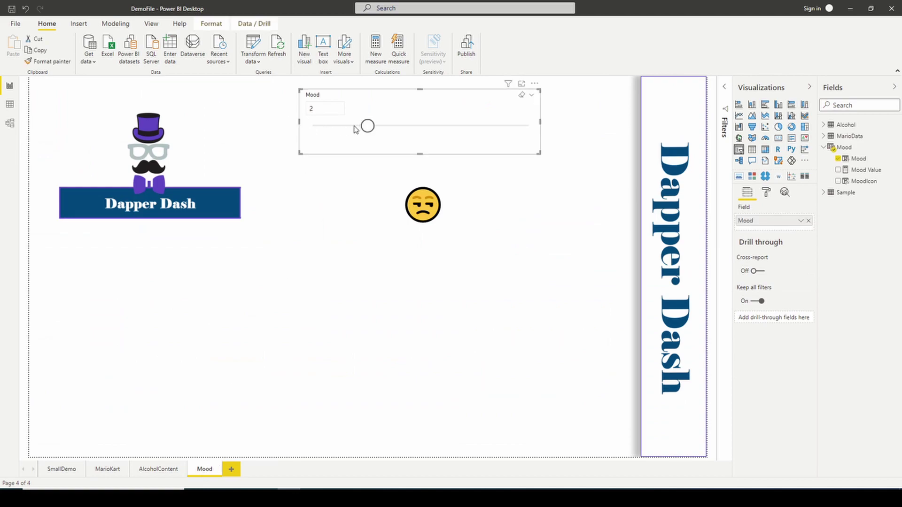